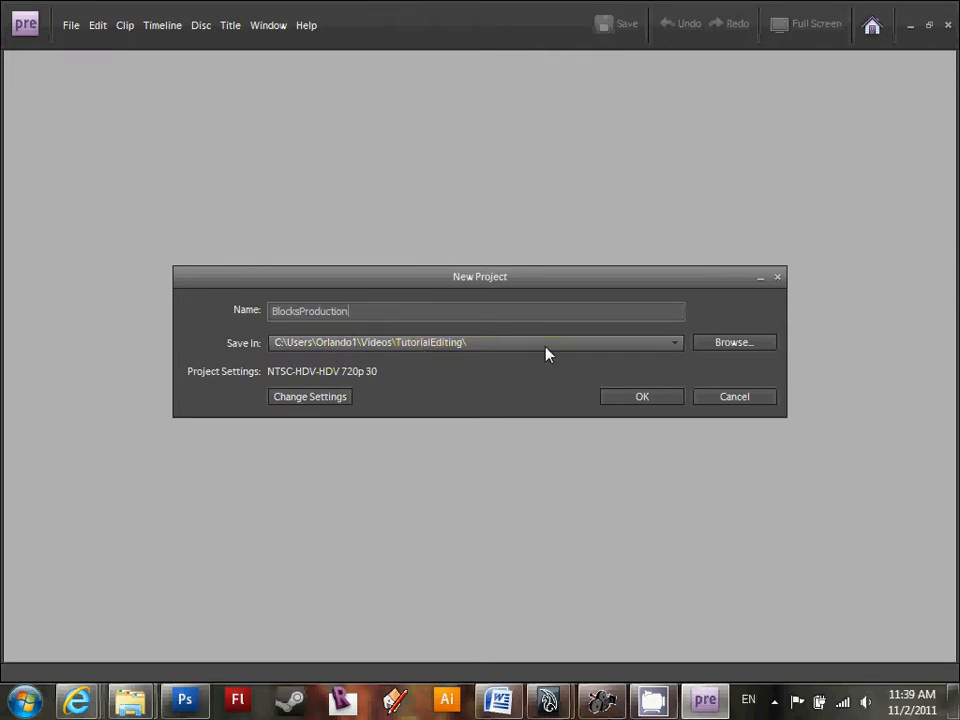
Change the BlocksProduction project's preset to NTSC HDV 1080i 30 and create the project.
left_click(333, 400)
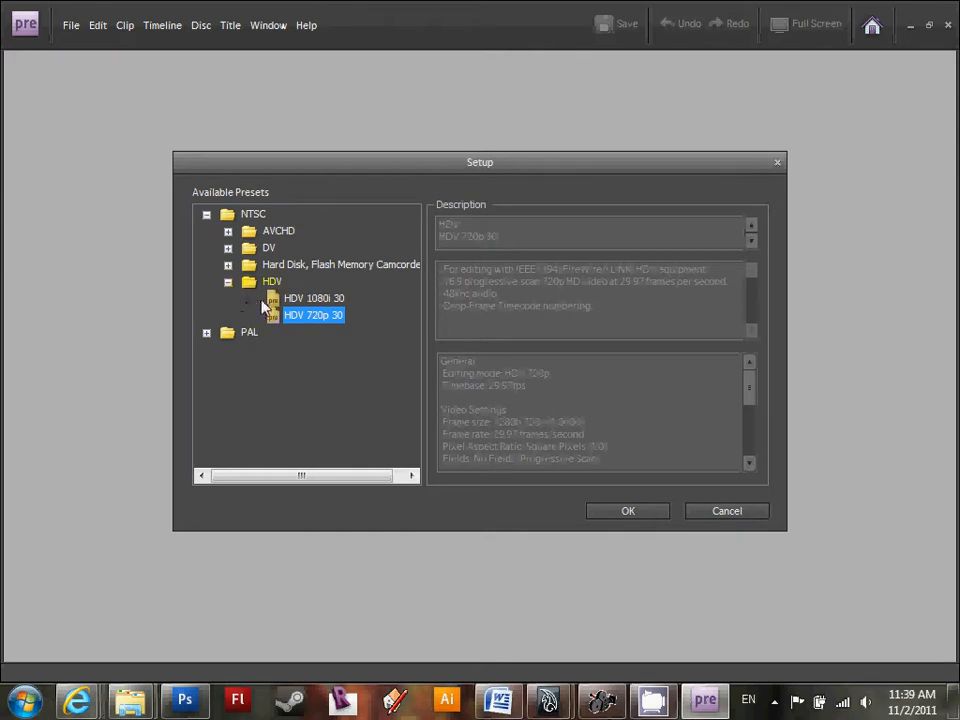
left_click(228, 282)
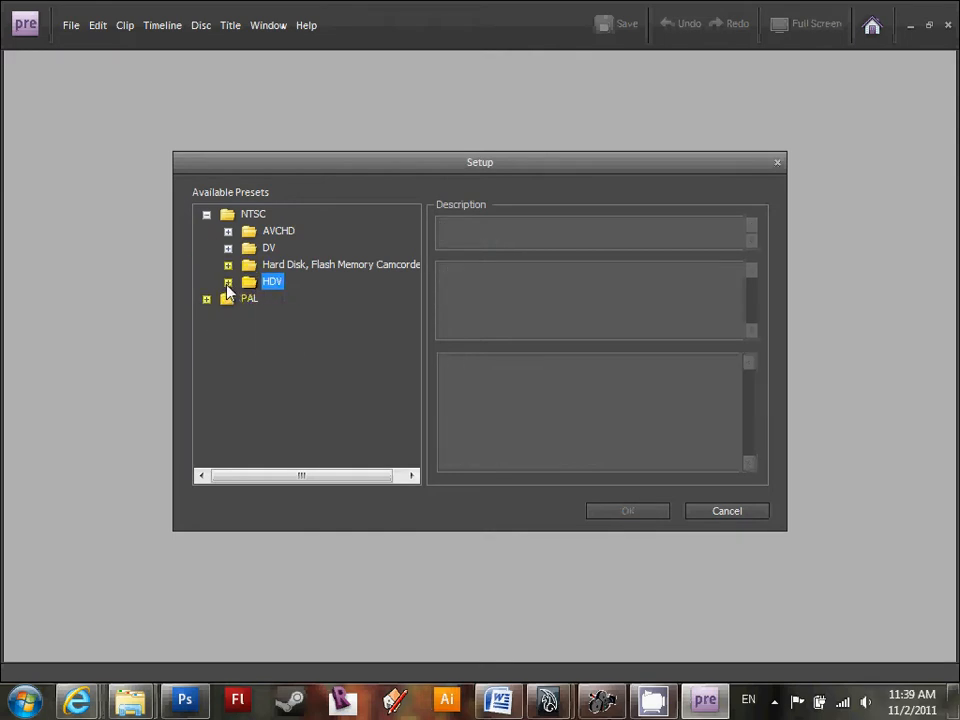
left_click(228, 282)
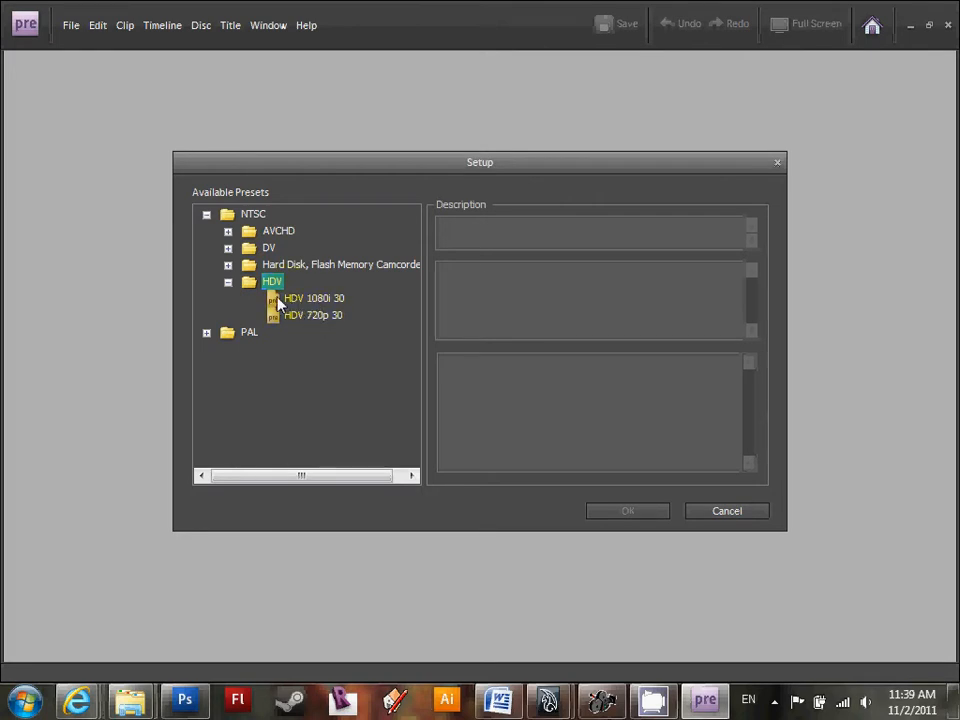
left_click(278, 302)
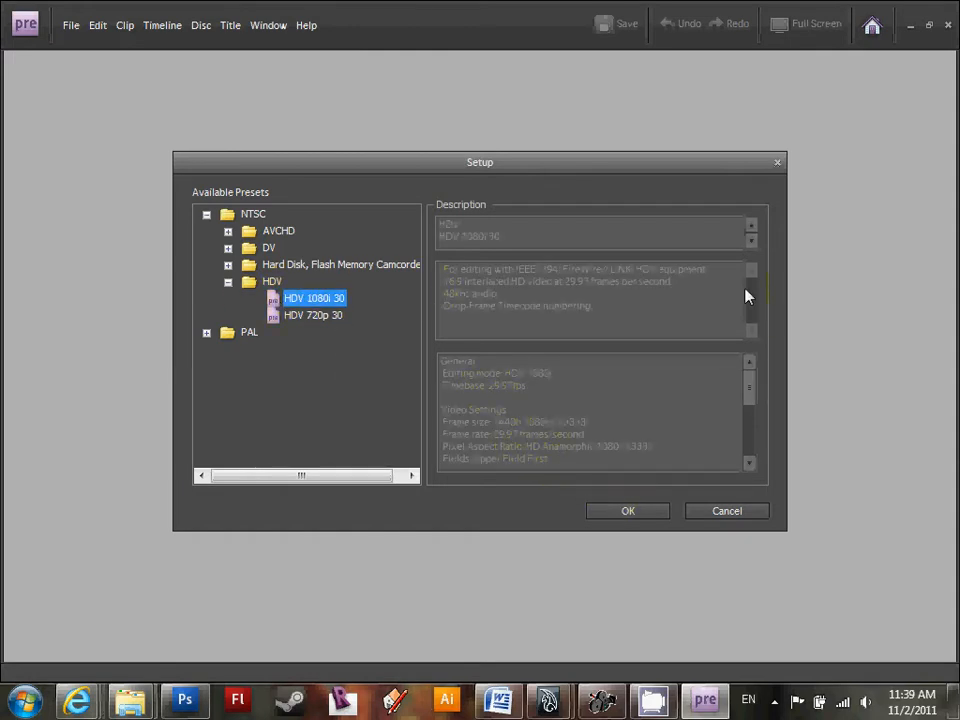
left_click(622, 513)
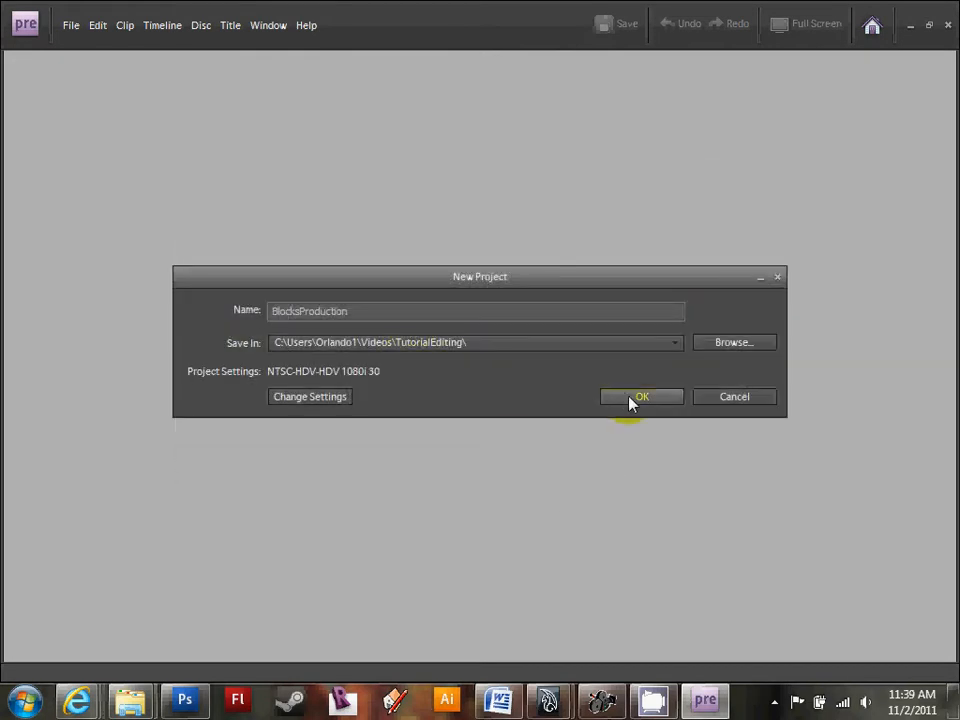
left_click(630, 398)
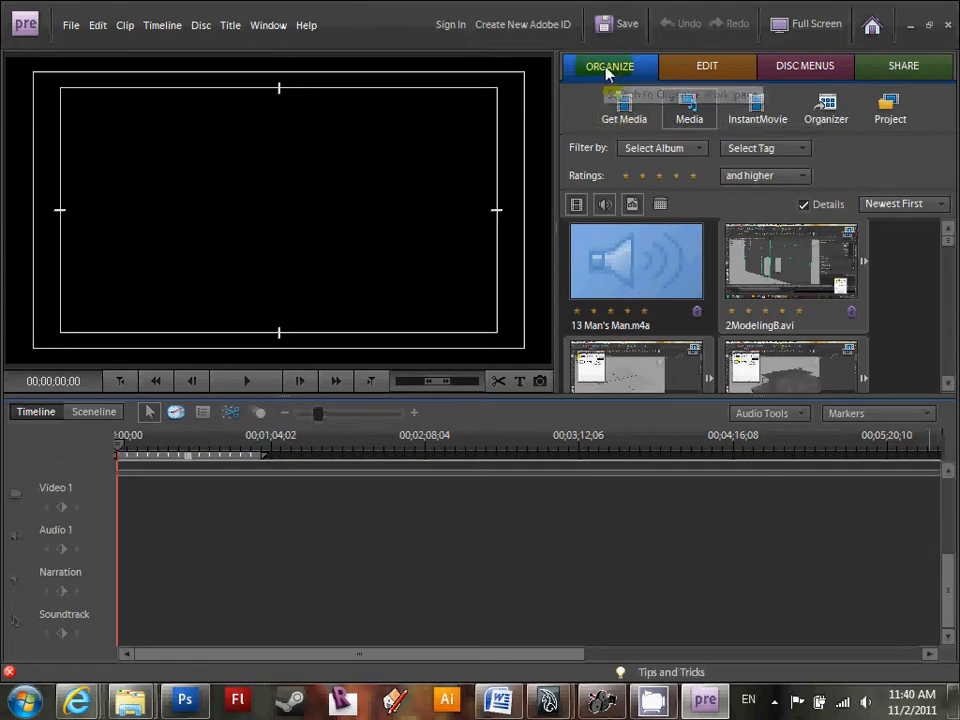
Start adding media from PC files and folders.
left_click(681, 69)
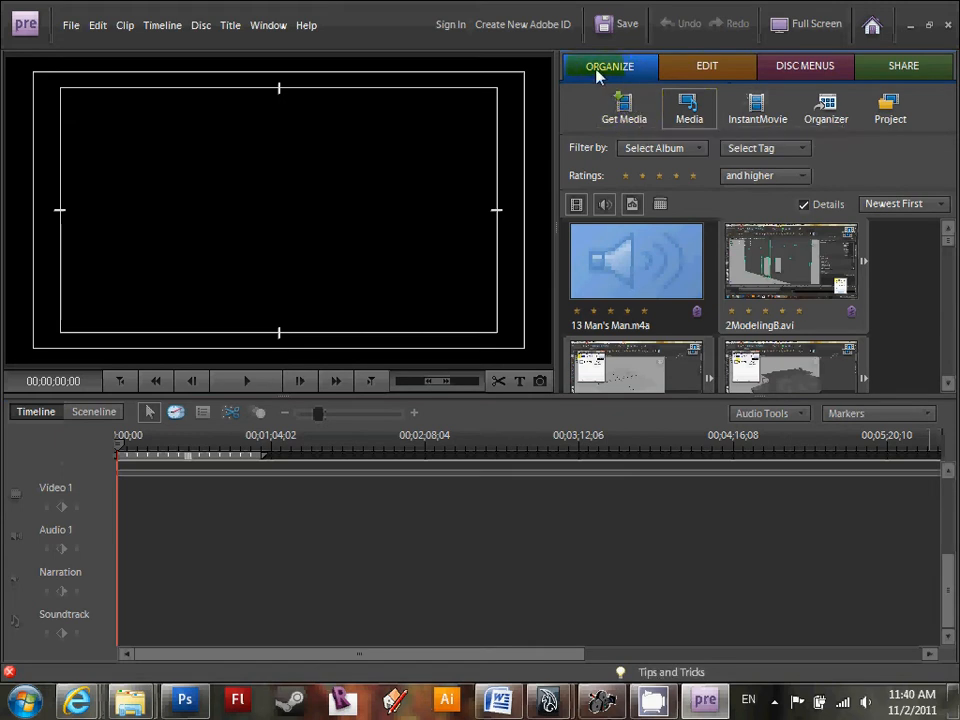
left_click(626, 108)
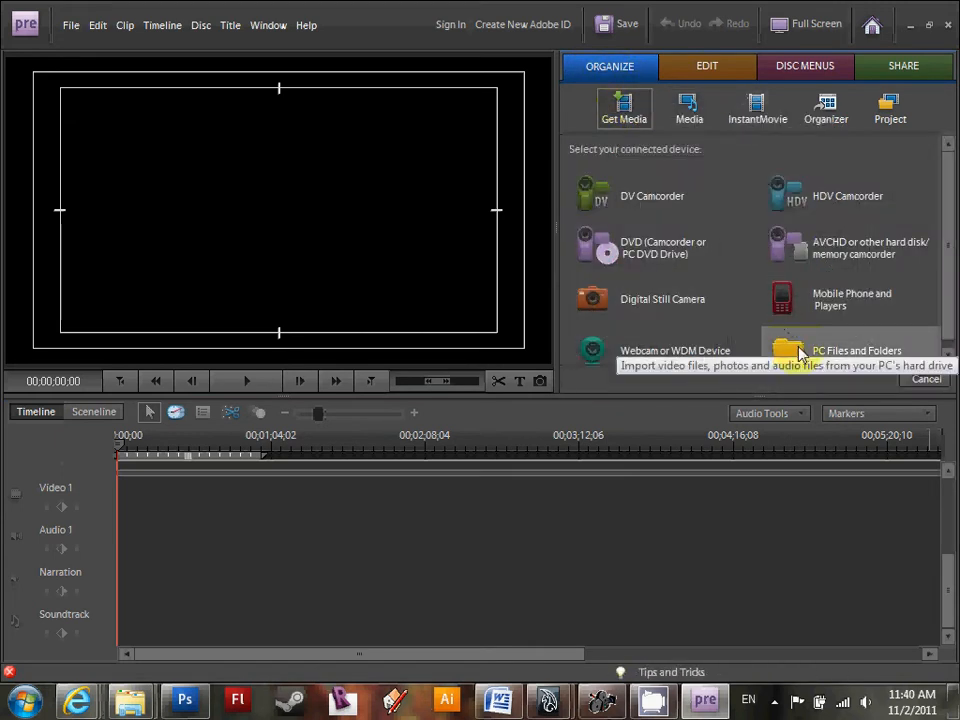
left_click(800, 352)
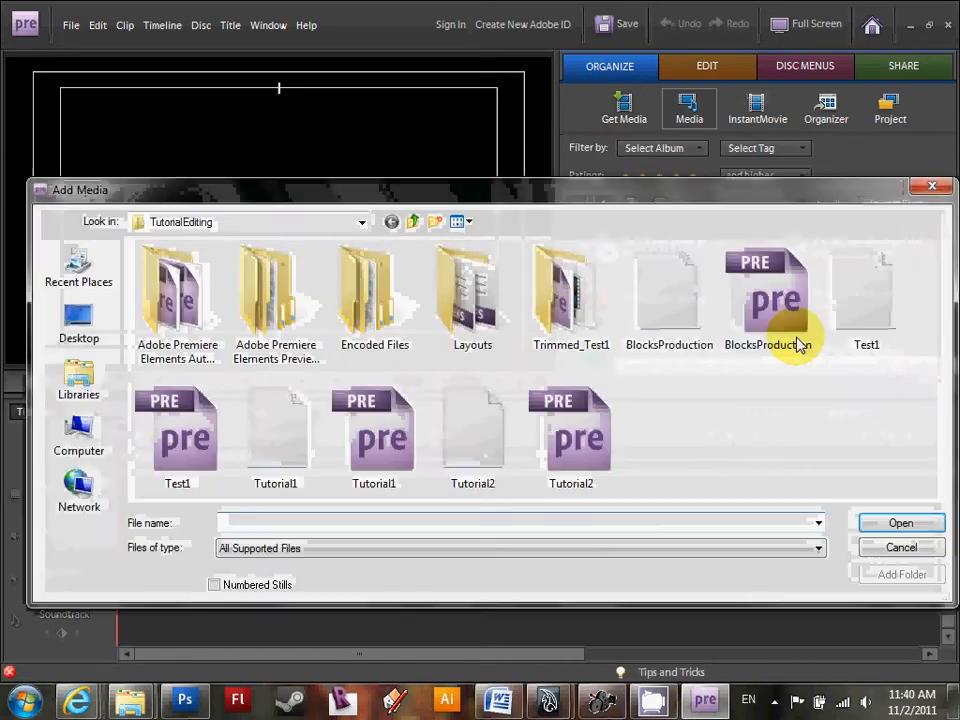
Browse through the Documents library to the 1 WSU Gradschool folder.
left_click(413, 224)
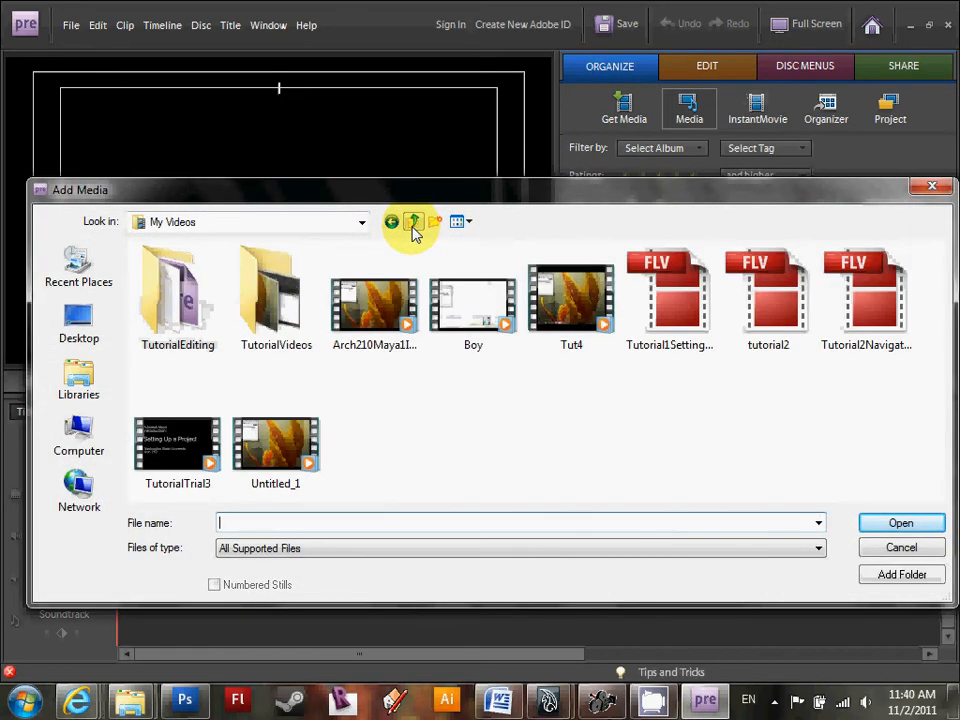
left_click(413, 224)
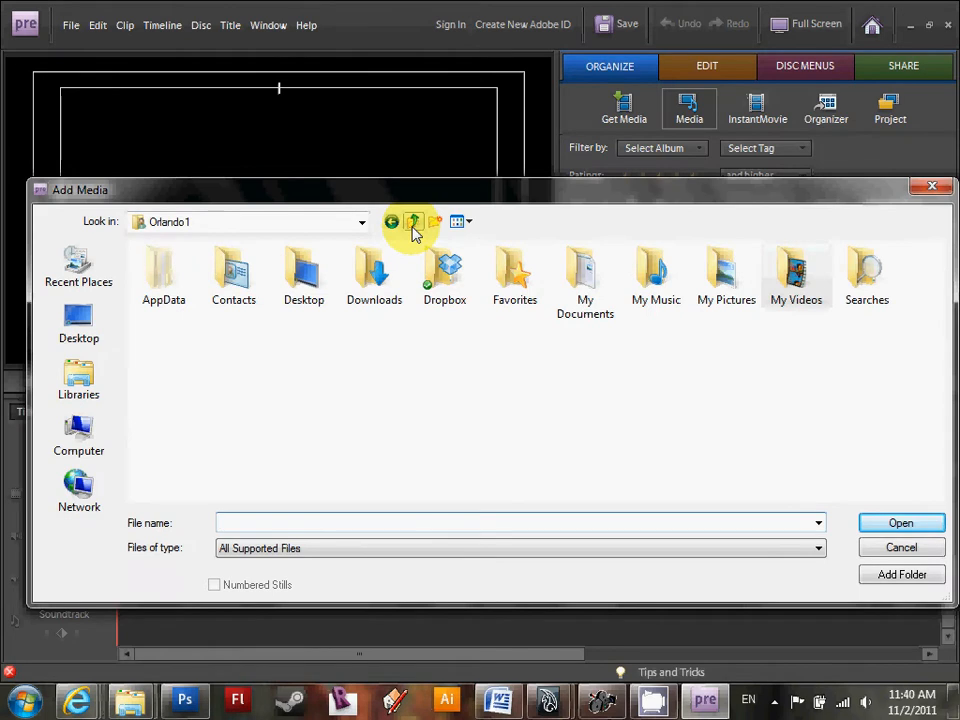
left_click(88, 380)
left_click(218, 275)
double_click(218, 275)
double_click(197, 271)
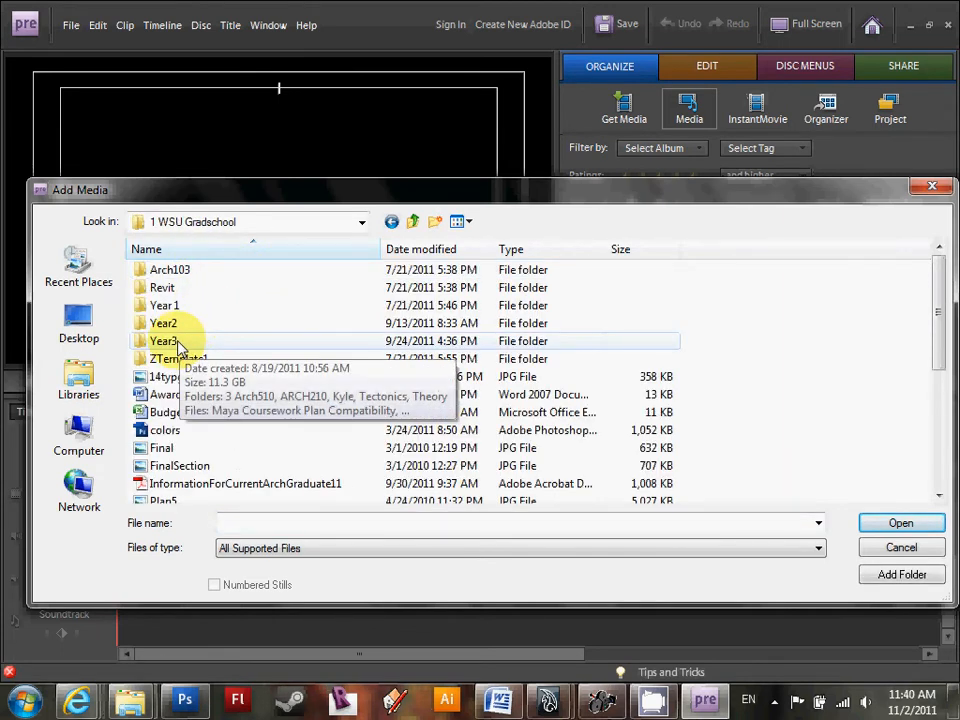
Go down to the images folder under Year3, Tectonics, Model and New_Project.
double_click(186, 341)
double_click(199, 323)
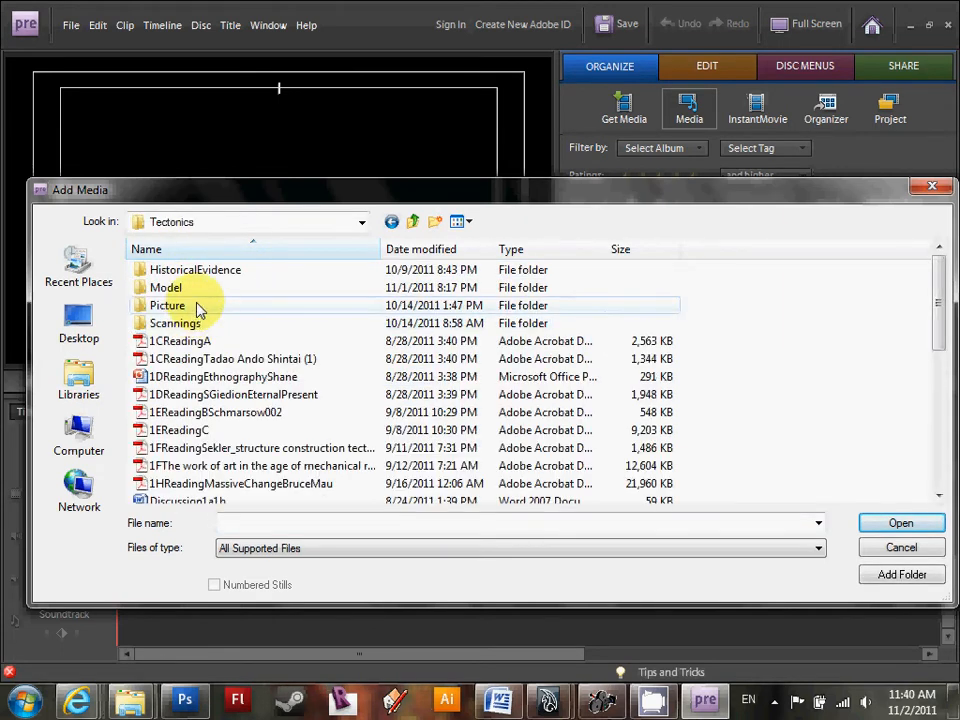
double_click(196, 288)
double_click(177, 269)
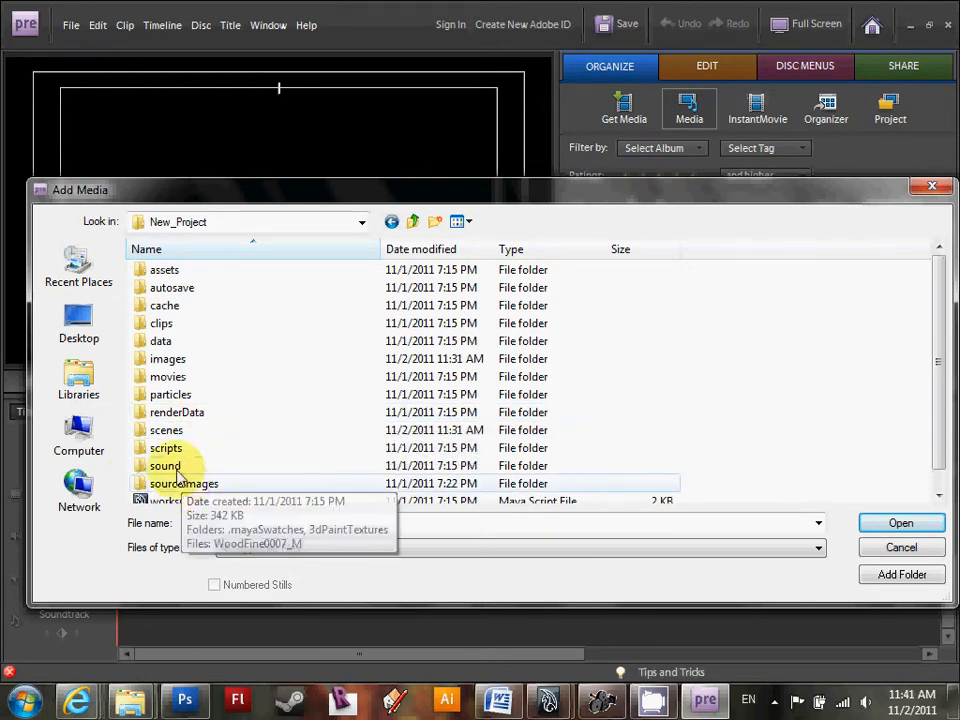
double_click(176, 366)
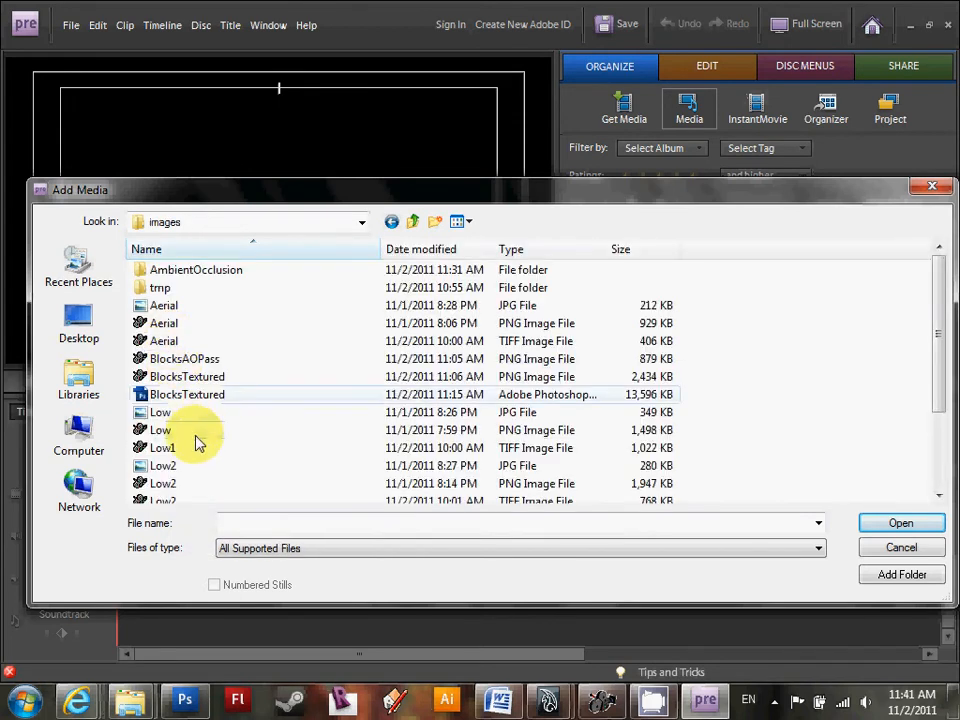
Look through the images folder and open its AmbientOcclusion subfolder View1, which holds the rendered frames.
scroll(197, 440, "down", 2)
scroll(197, 440, "up", 2)
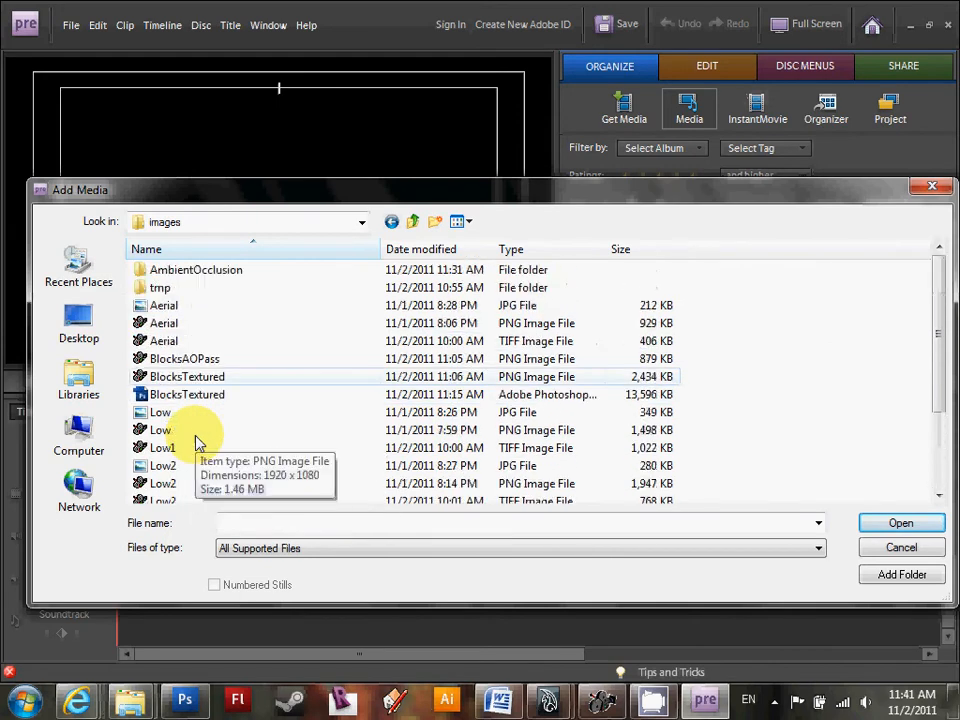
scroll(197, 443, "down", 2)
scroll(197, 443, "up", 2)
scroll(197, 443, "down", 2)
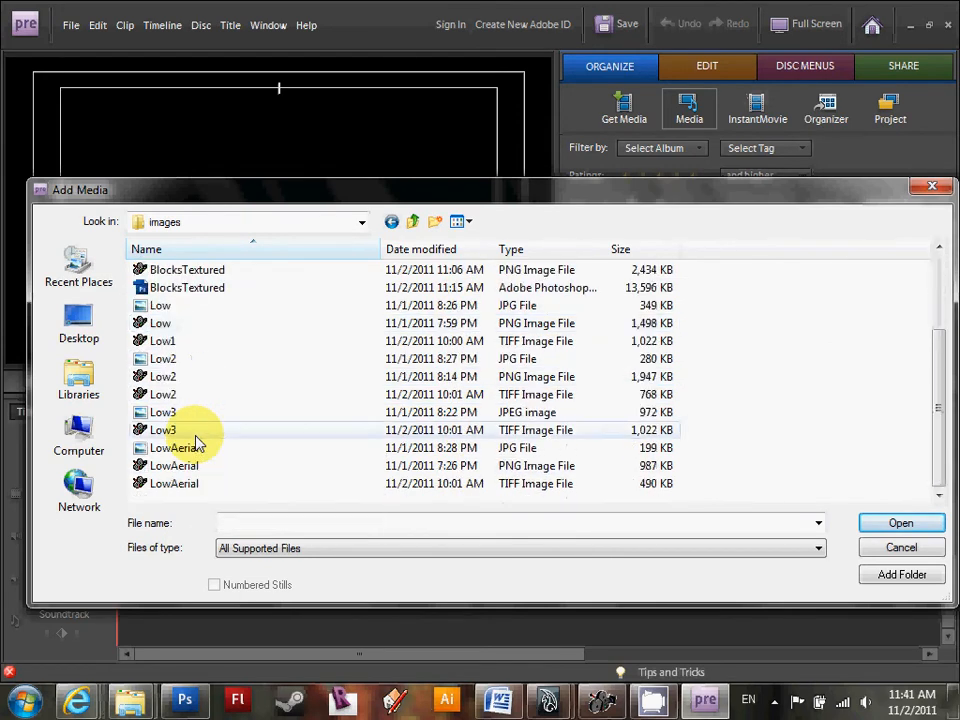
scroll(197, 443, "up", 2)
double_click(194, 274)
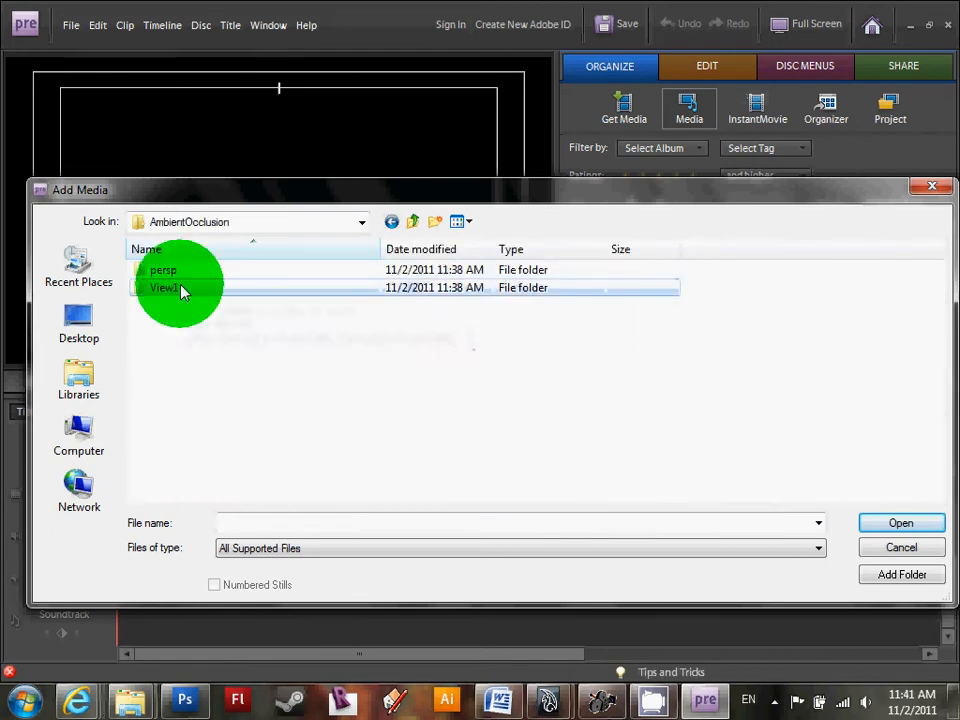
double_click(165, 288)
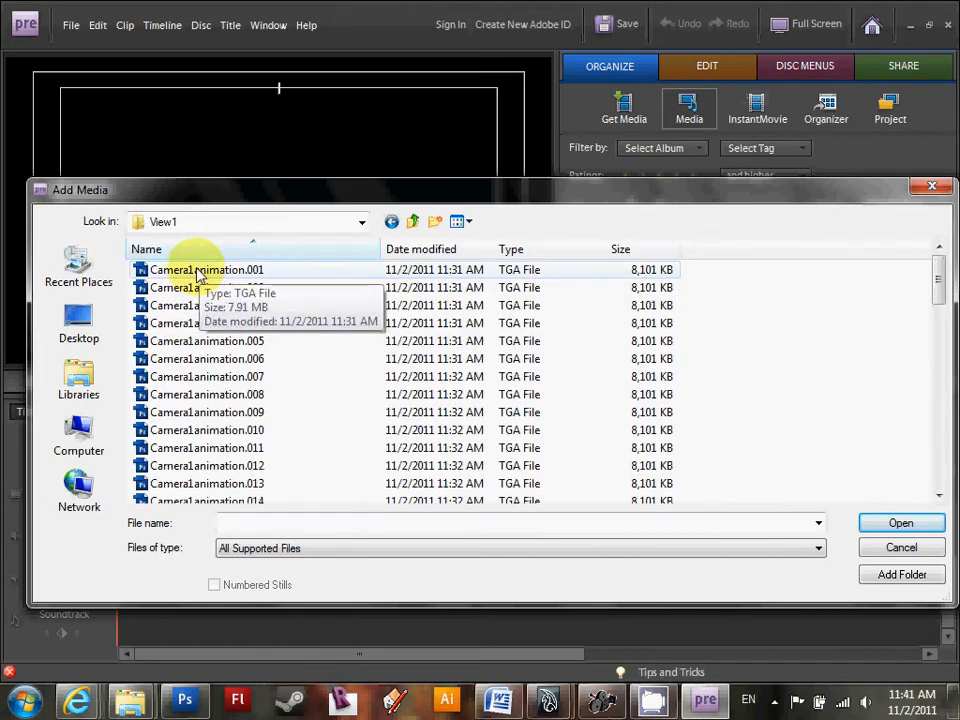
Select the first frame, Camera1animation.001, and enable Numbered Stills for the import.
left_click(197, 272)
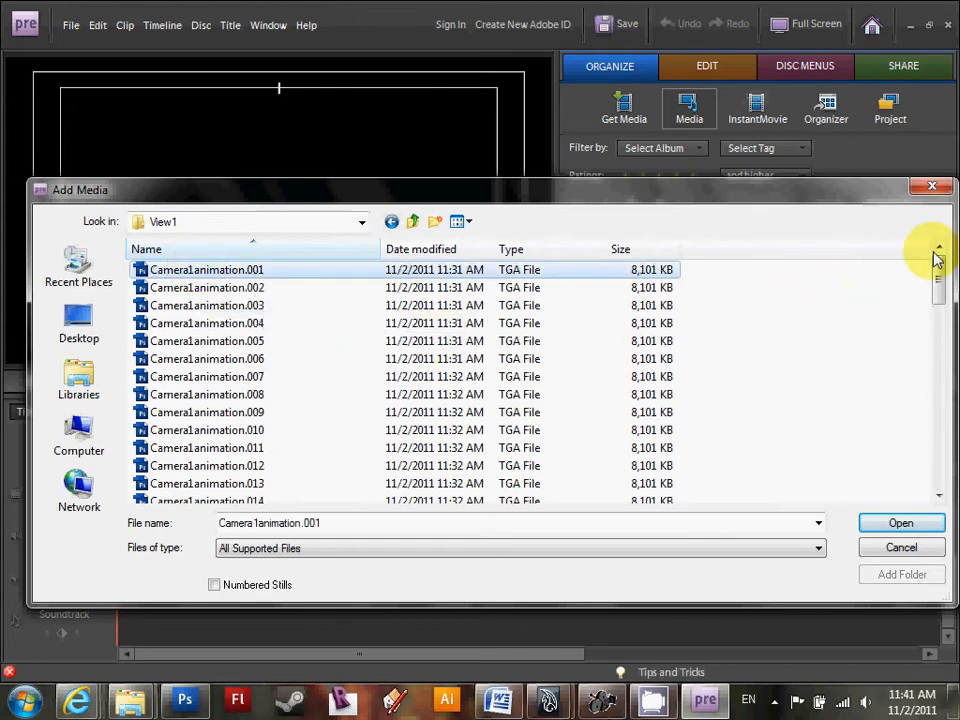
left_click_drag(934, 281, 940, 490)
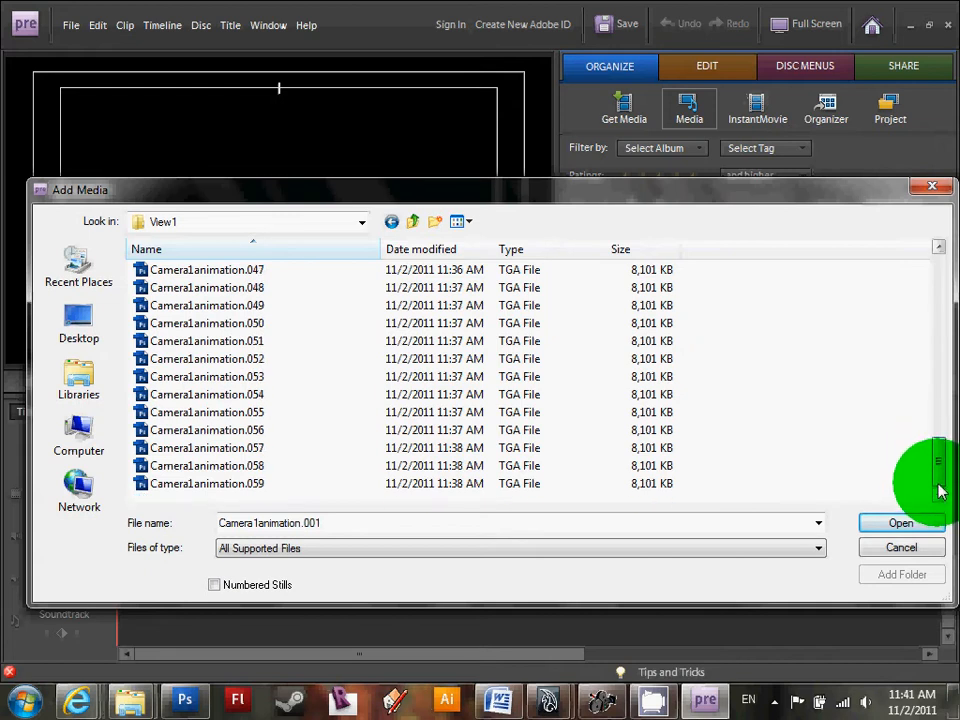
left_click_drag(939, 456, 937, 268)
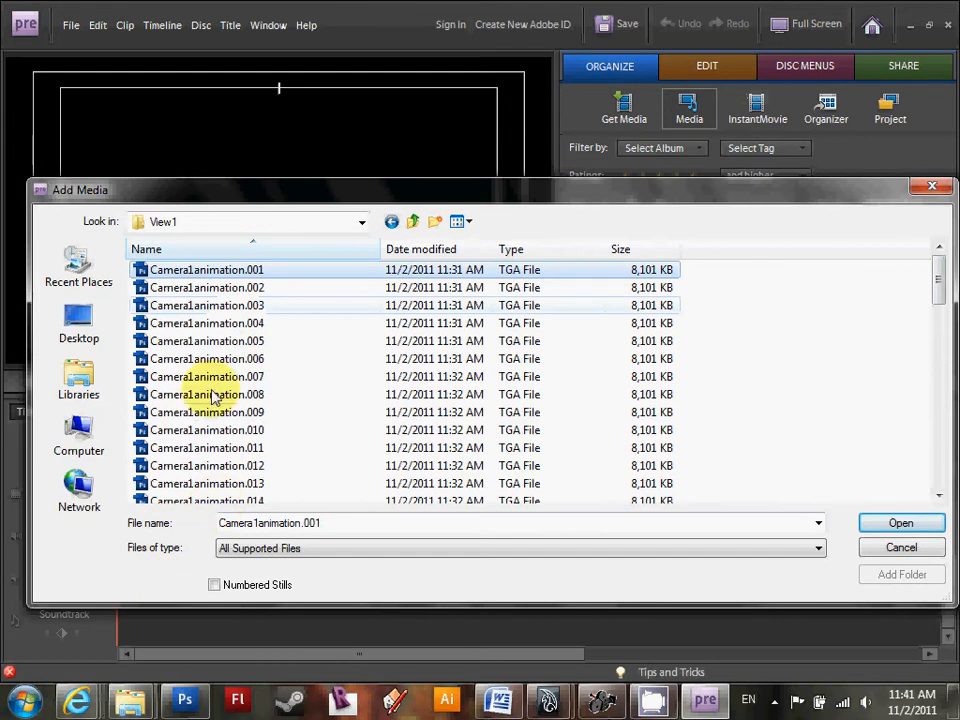
left_click(214, 585)
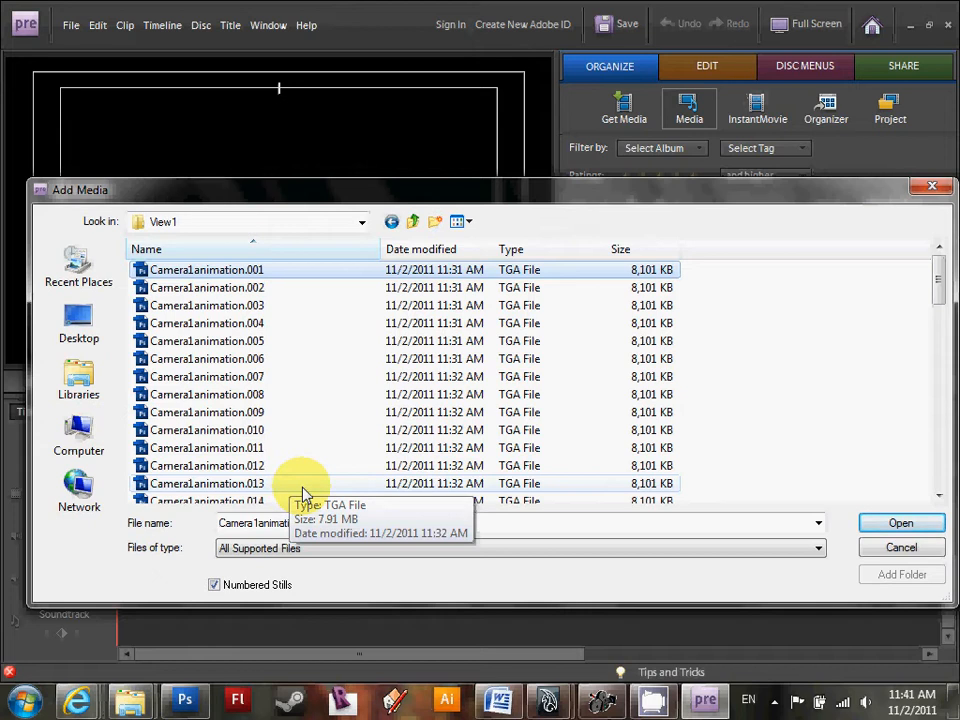
Review the file types supported for import, keeping All Supported Files, and reposition the Add Media dialog.
left_click_drag(394, 200, 381, 98)
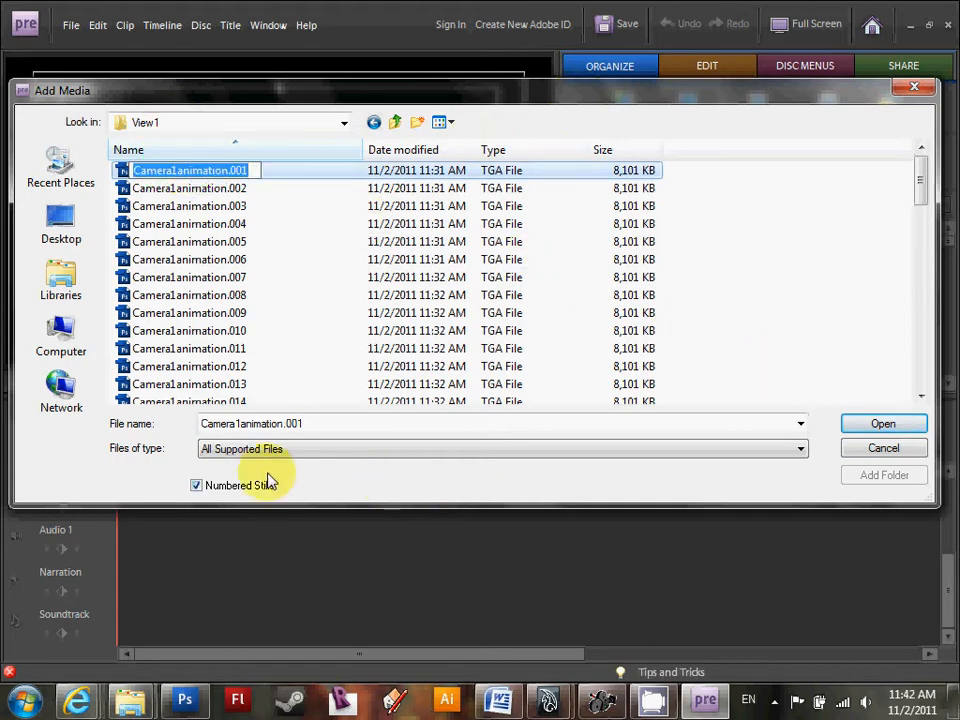
left_click(881, 423)
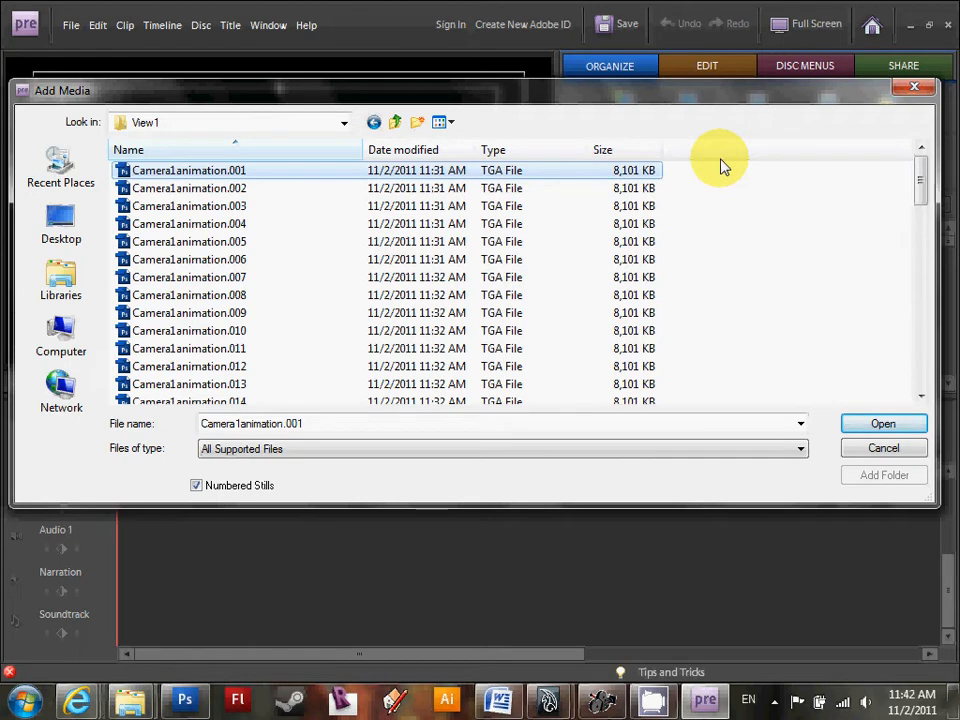
left_click(785, 450)
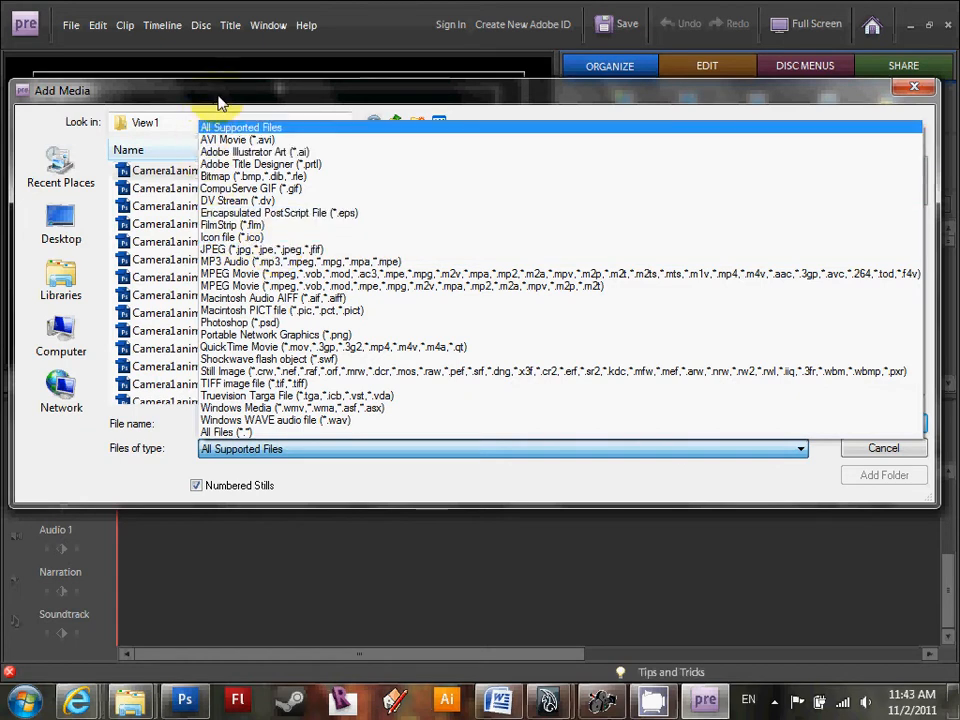
left_click(240, 127)
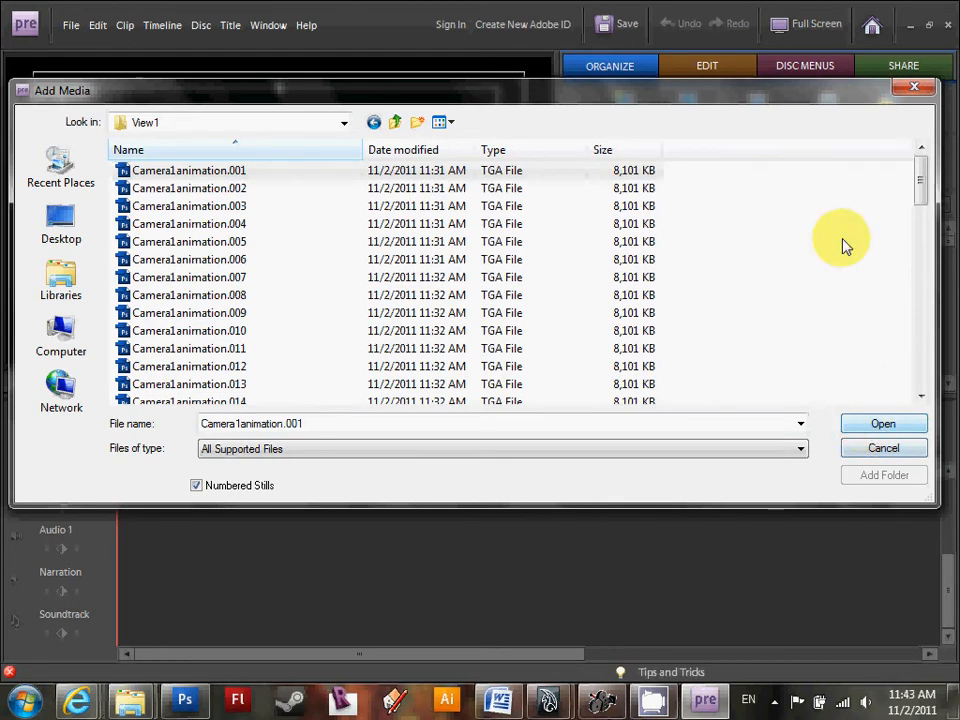
left_click_drag(838, 92, 846, 178)
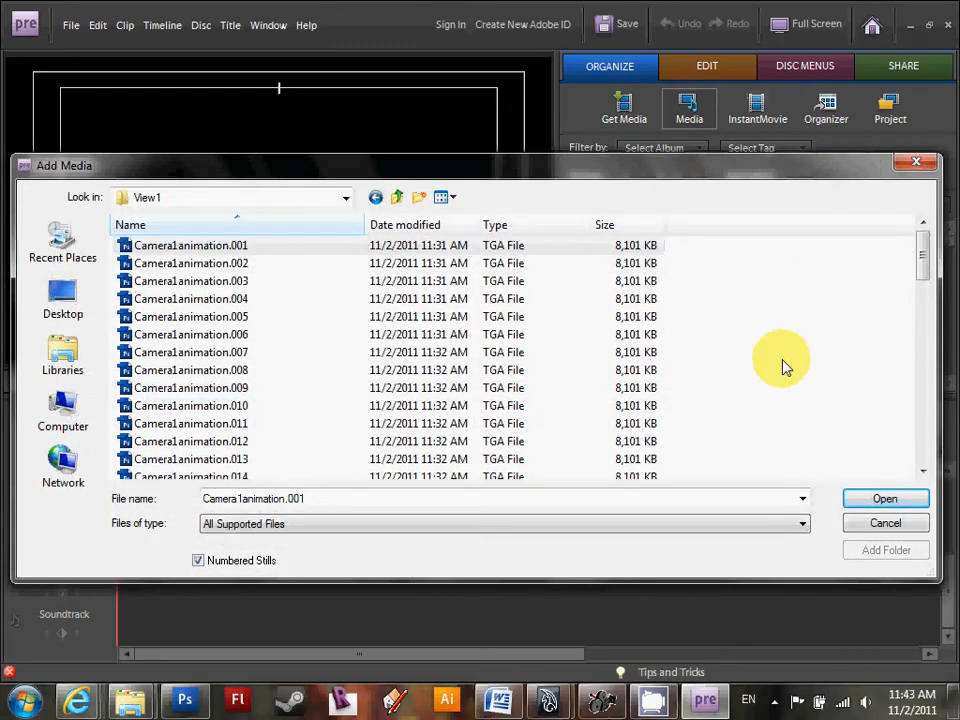
left_click_drag(662, 168, 641, 159)
left_click_drag(838, 158, 837, 209)
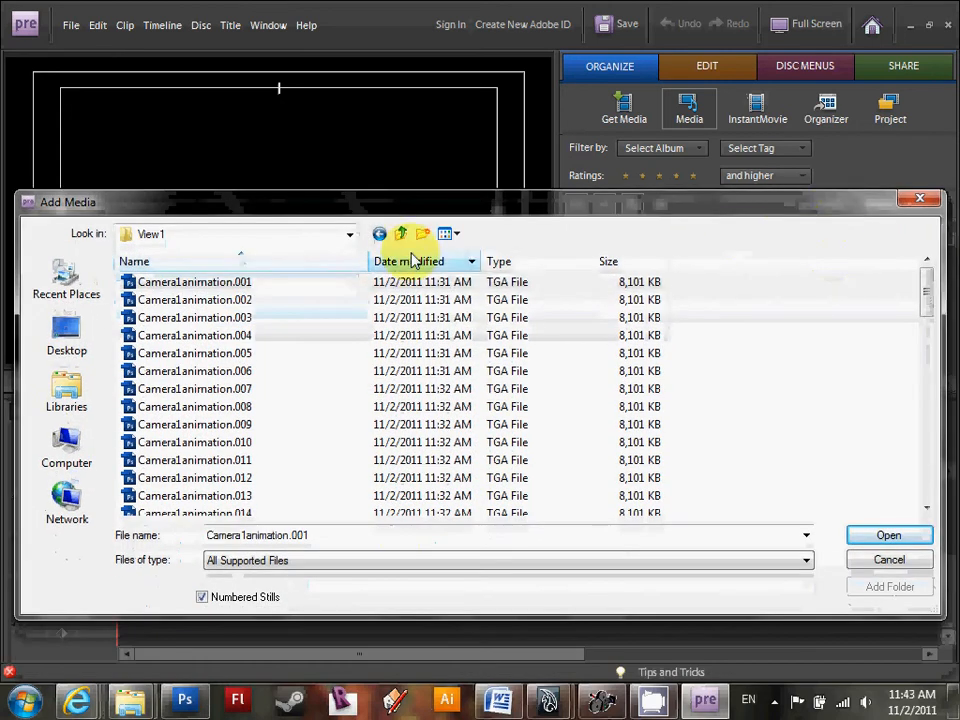
Import the numbered still sequence starting from Camera1animation.001.
left_click(231, 283)
left_click(238, 281)
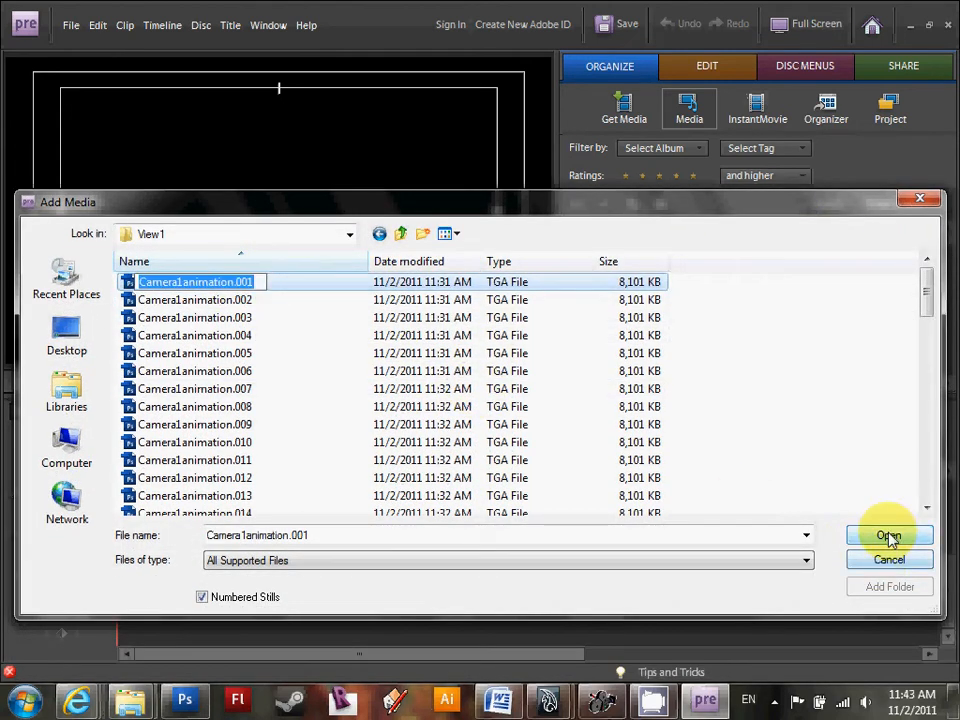
left_click(808, 389)
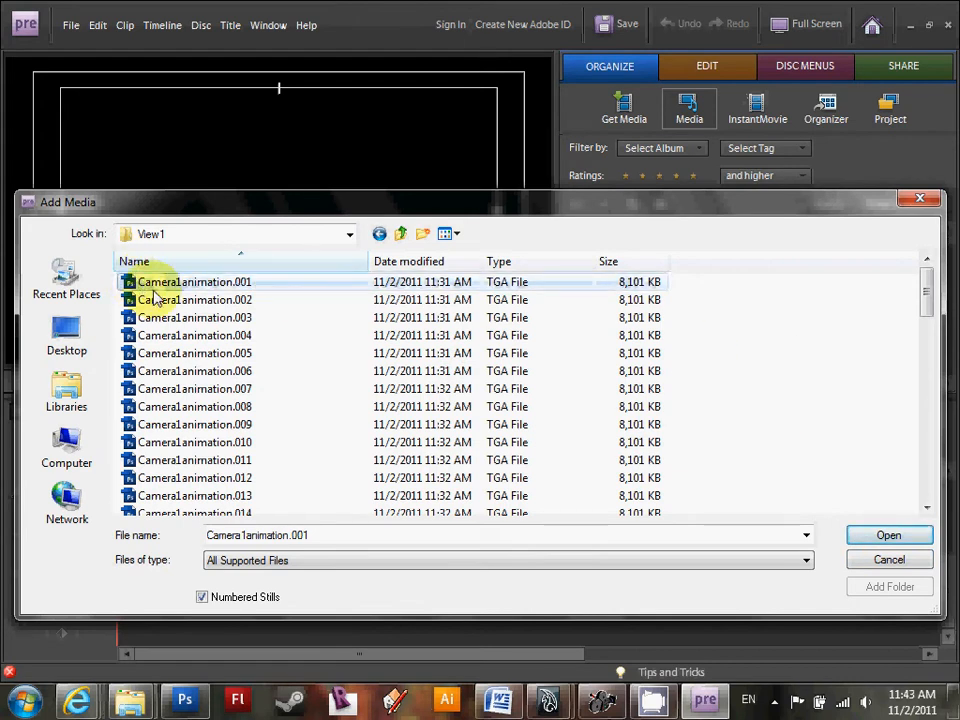
left_click(889, 535)
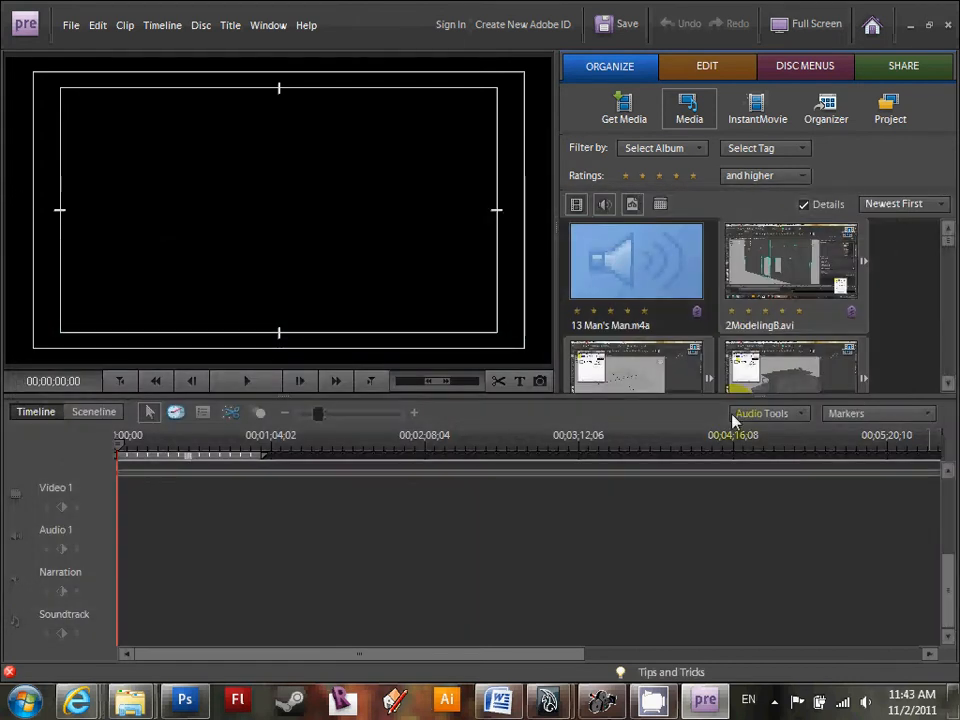
Preview the imported Camera1animation.001.tga sequence from the media library and play it.
left_click(628, 274)
mouse_move(407, 400)
left_mouse_down()
mouse_move(176, 515)
mouse_move(197, 514)
mouse_move(651, 293)
left_mouse_up()
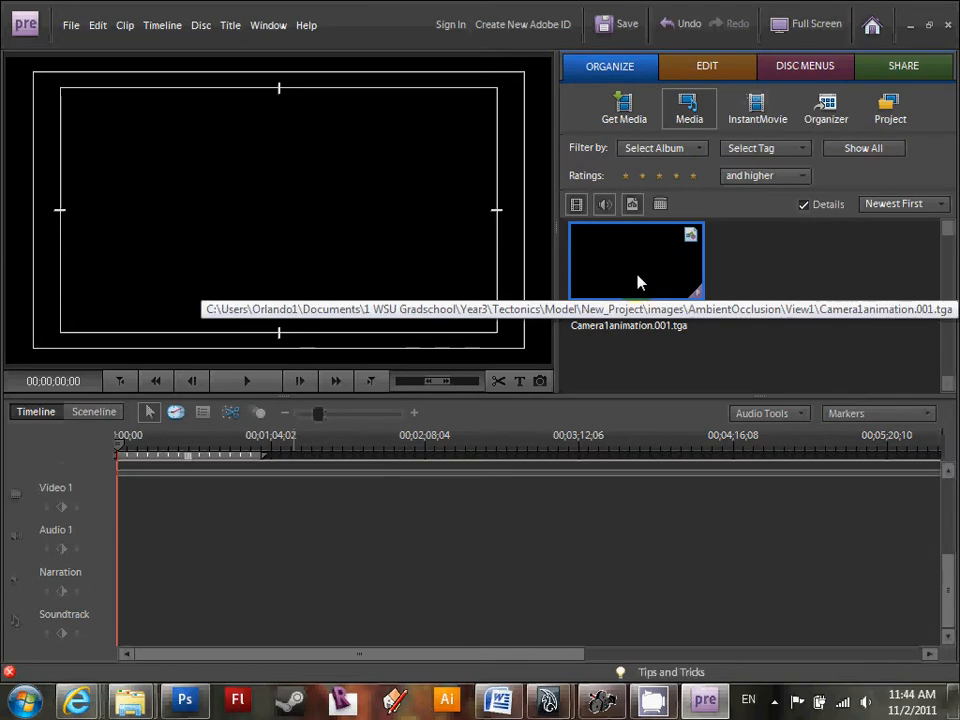
double_click(639, 280)
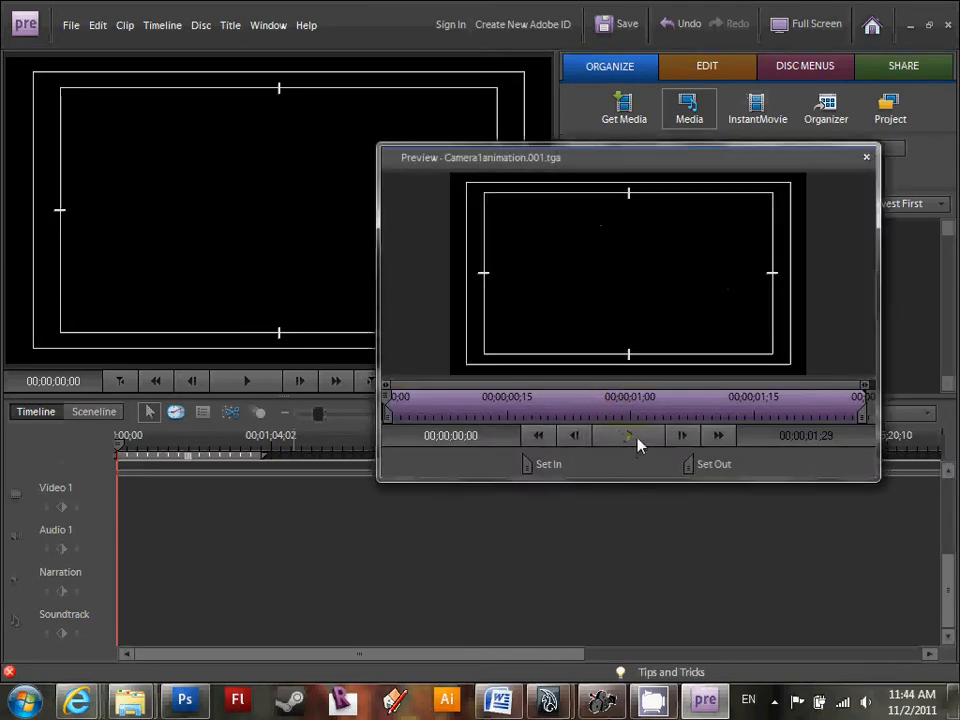
left_click(634, 440)
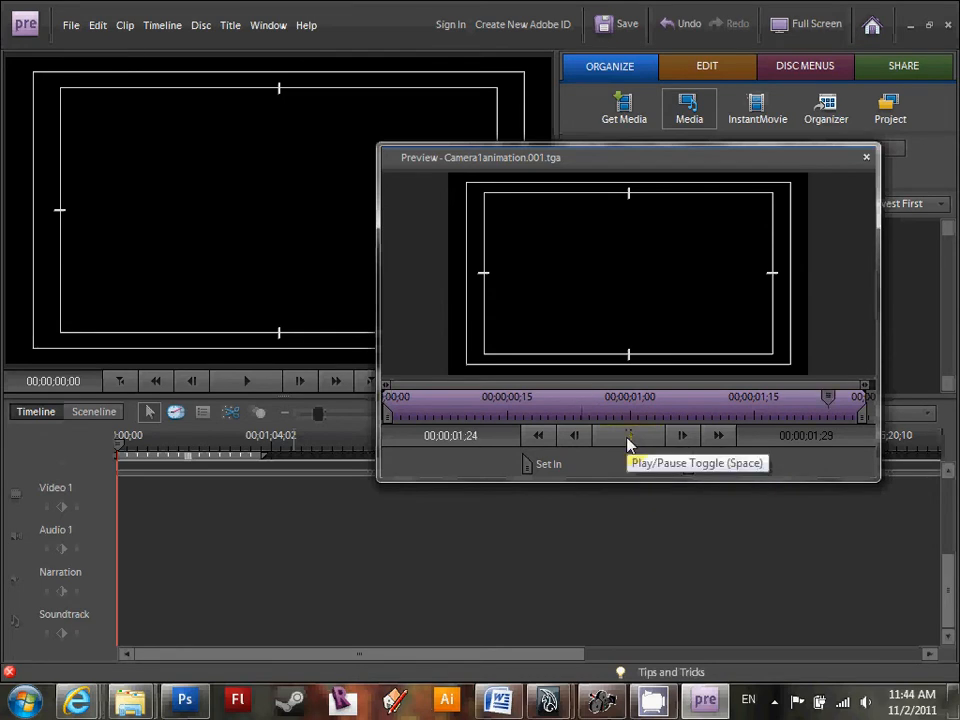
Stop the playback of the Camera1animation.001.tga preview and close the preview window.
left_click(634, 448)
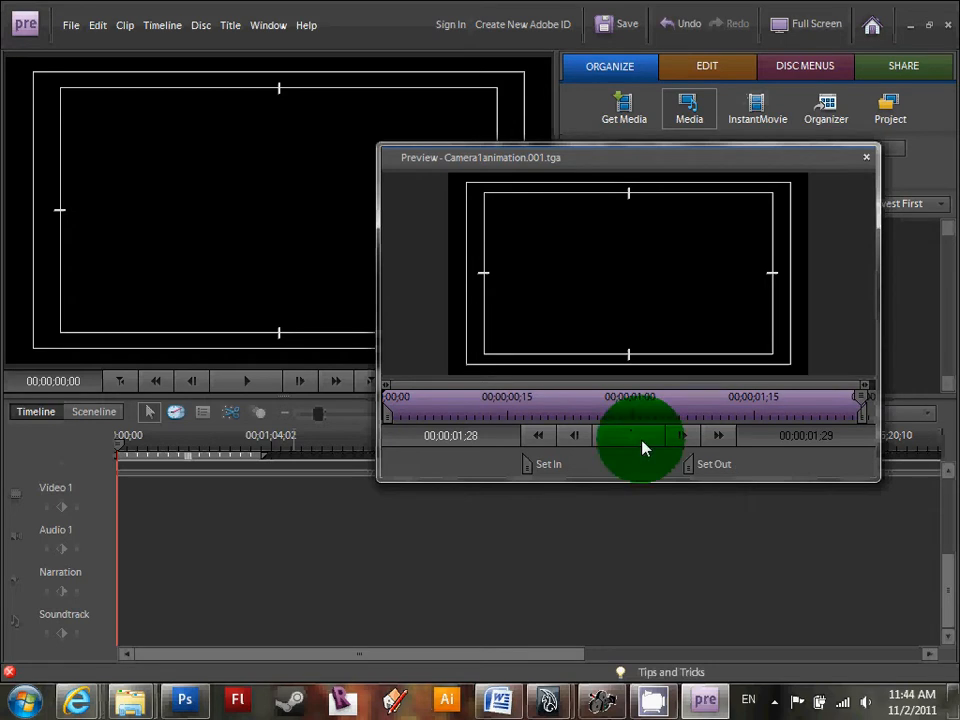
left_click(873, 159)
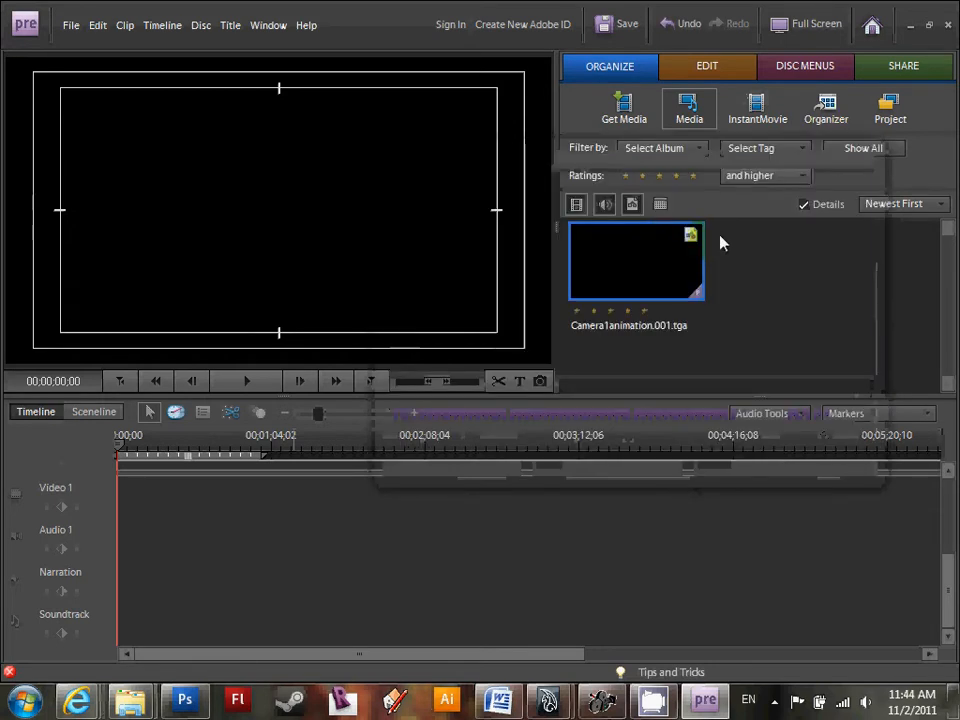
Choose Camera1animation.001 from the View1 folder for another PC files import and enable Numbered Stills.
left_click(626, 118)
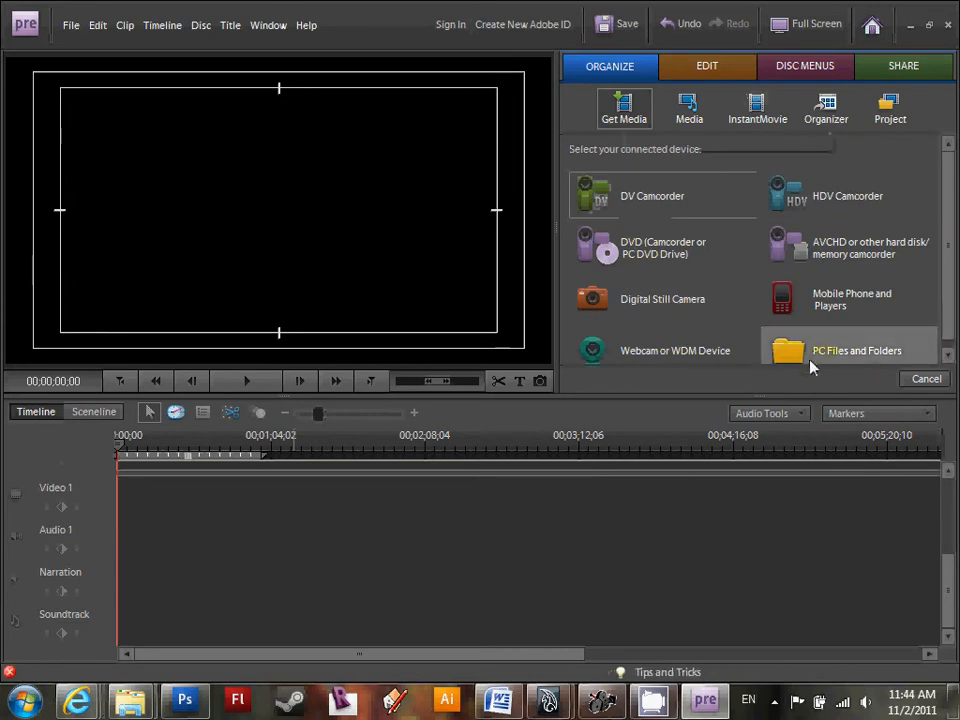
left_click(810, 352)
left_click(150, 315)
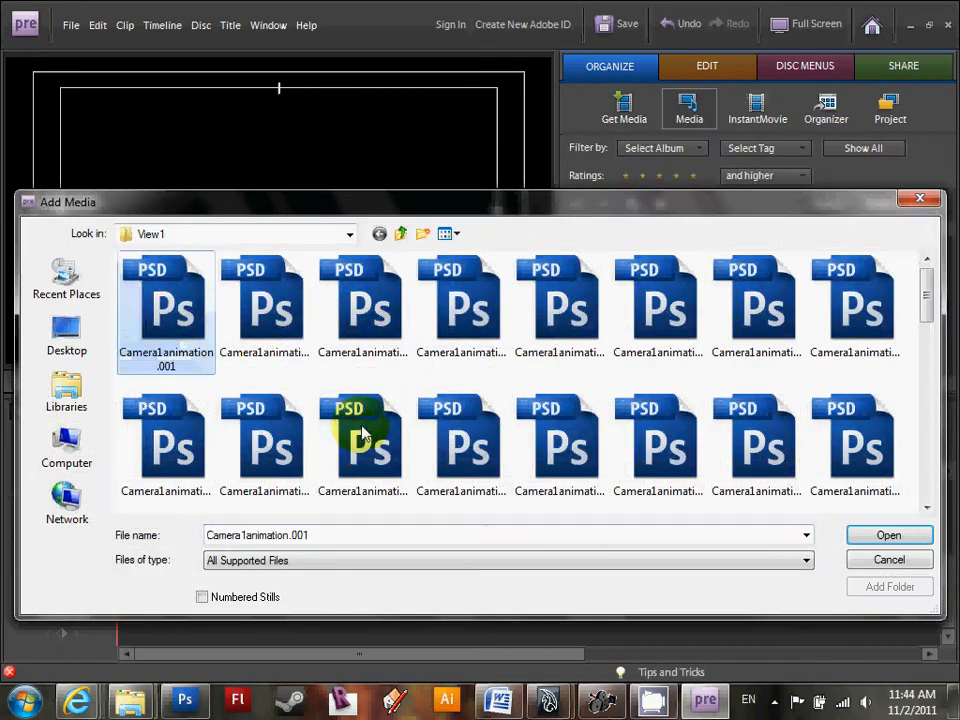
scroll(797, 462, "down", 5)
left_click(202, 597)
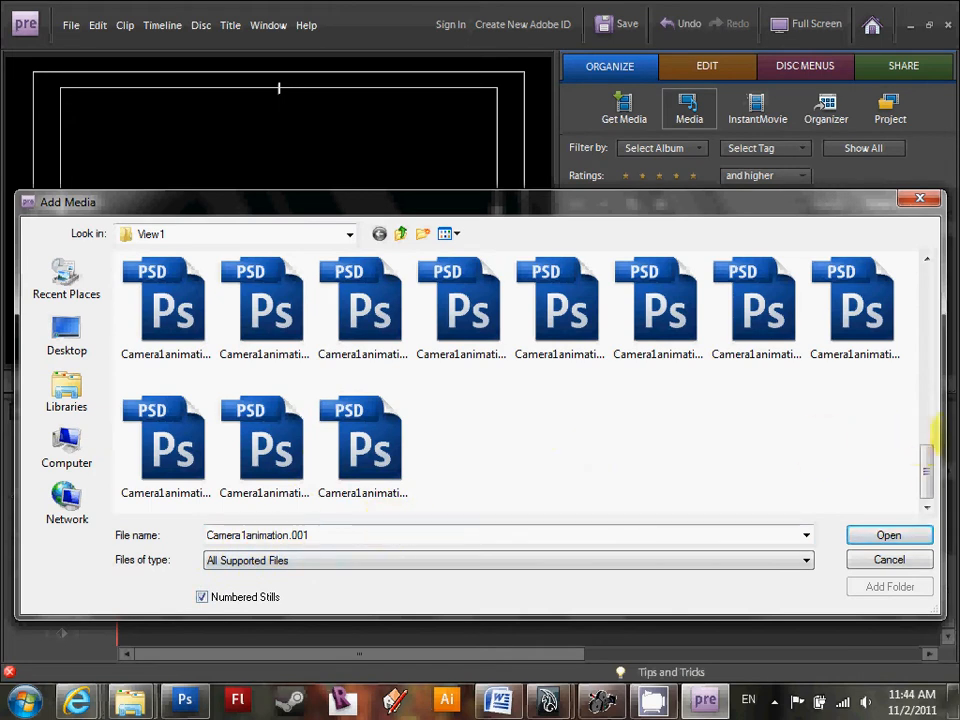
left_click_drag(928, 461, 928, 279)
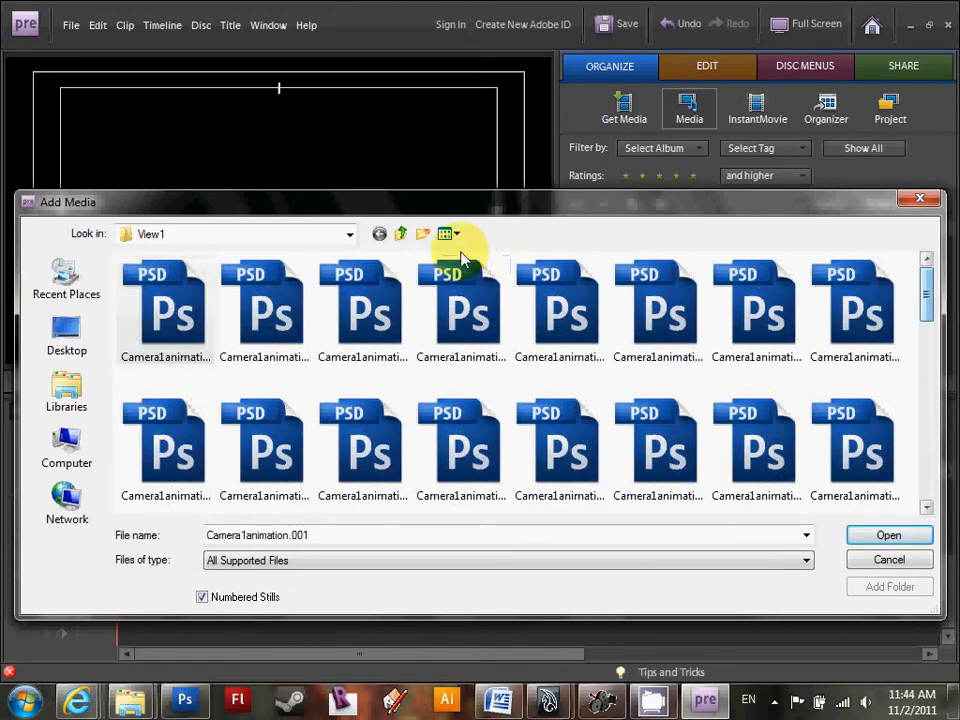
Show the View1 files as a list and import all frames from Camera1animation.001 to Camera1animation.059 together.
left_click(452, 234)
left_click(476, 339)
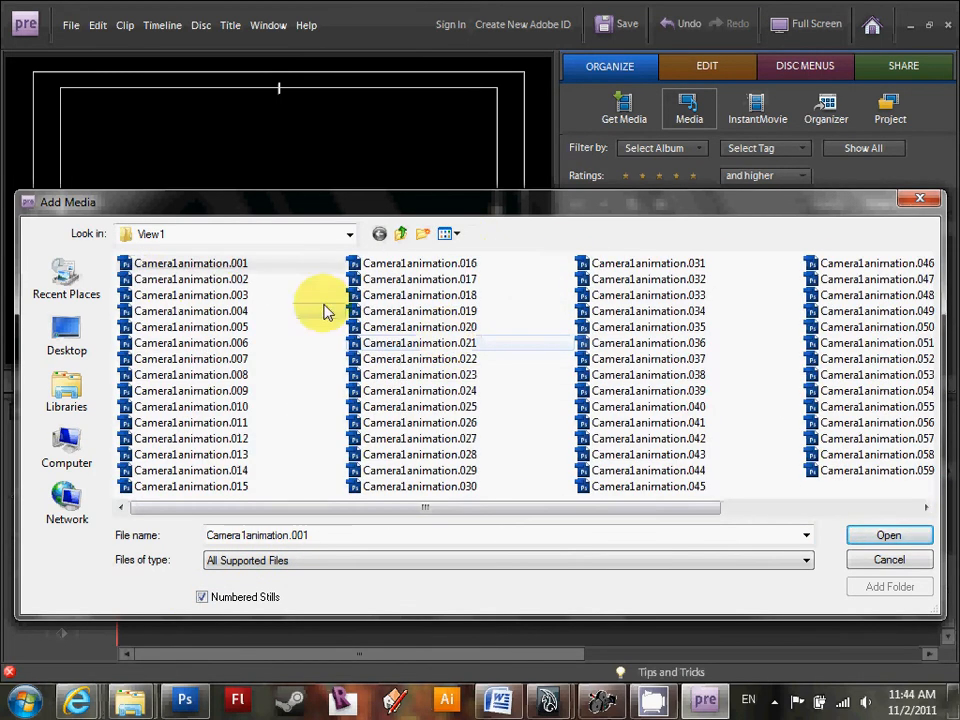
left_click_drag(285, 509, 402, 513)
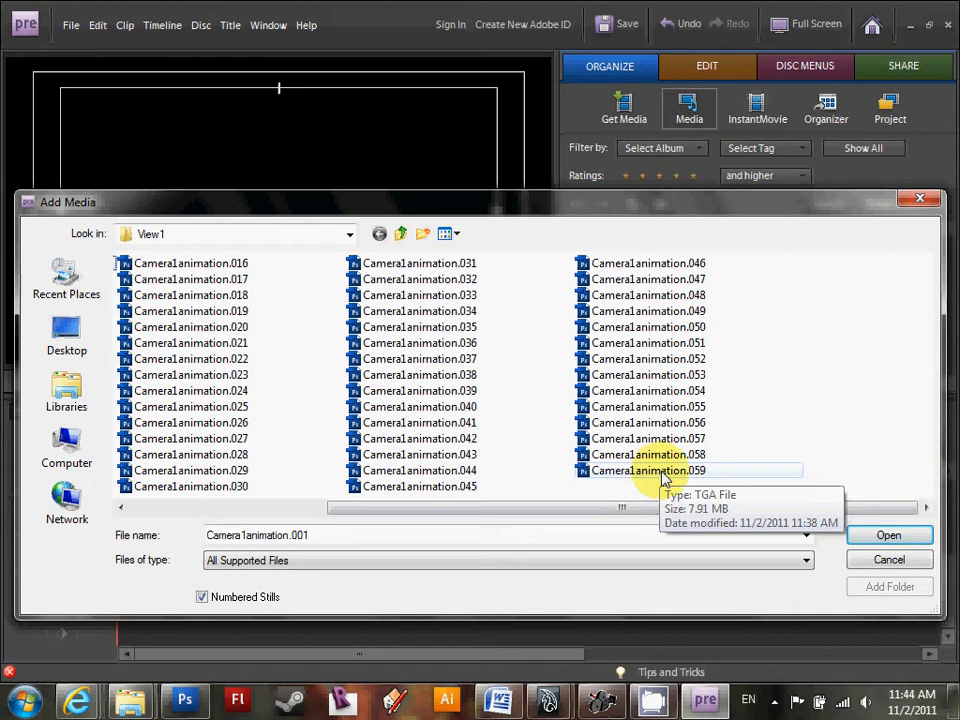
left_click(660, 474, "shift")
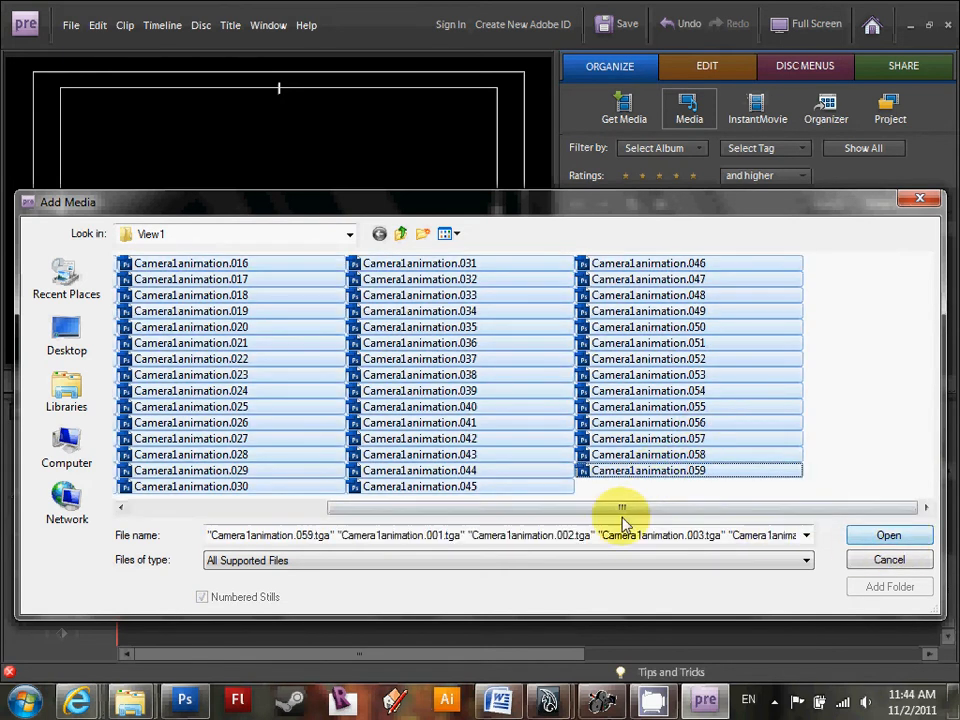
left_click(887, 536)
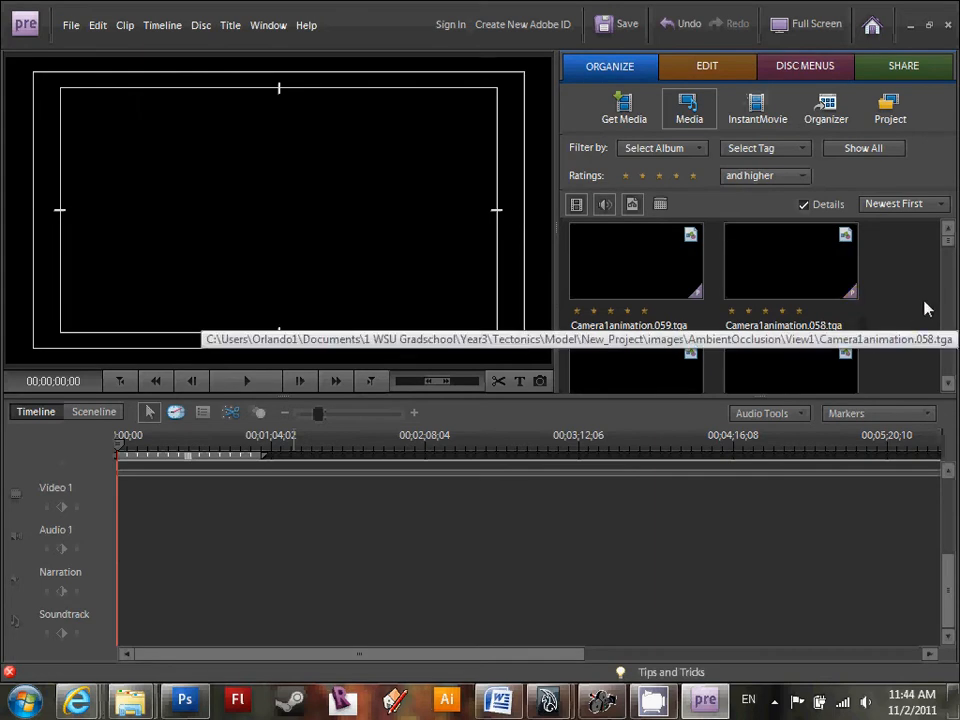
Browse the individually imported Camera1animation frames in the media library down to the lowest-numbered ones.
left_click(948, 384)
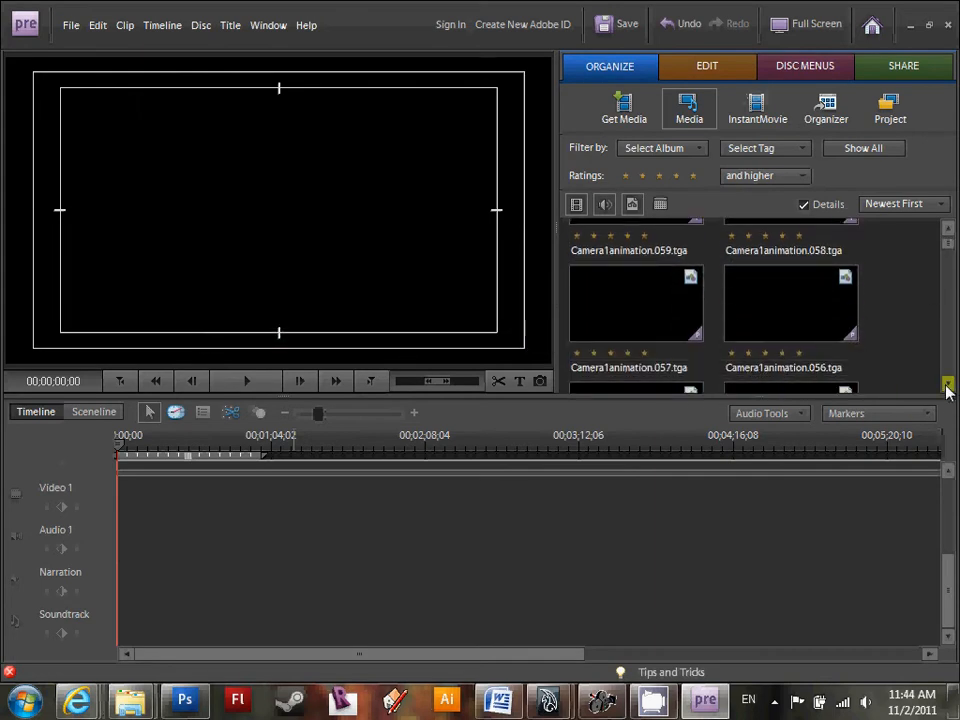
left_click_drag(955, 263, 937, 383)
left_click_drag(774, 339, 859, 212)
left_click(904, 289)
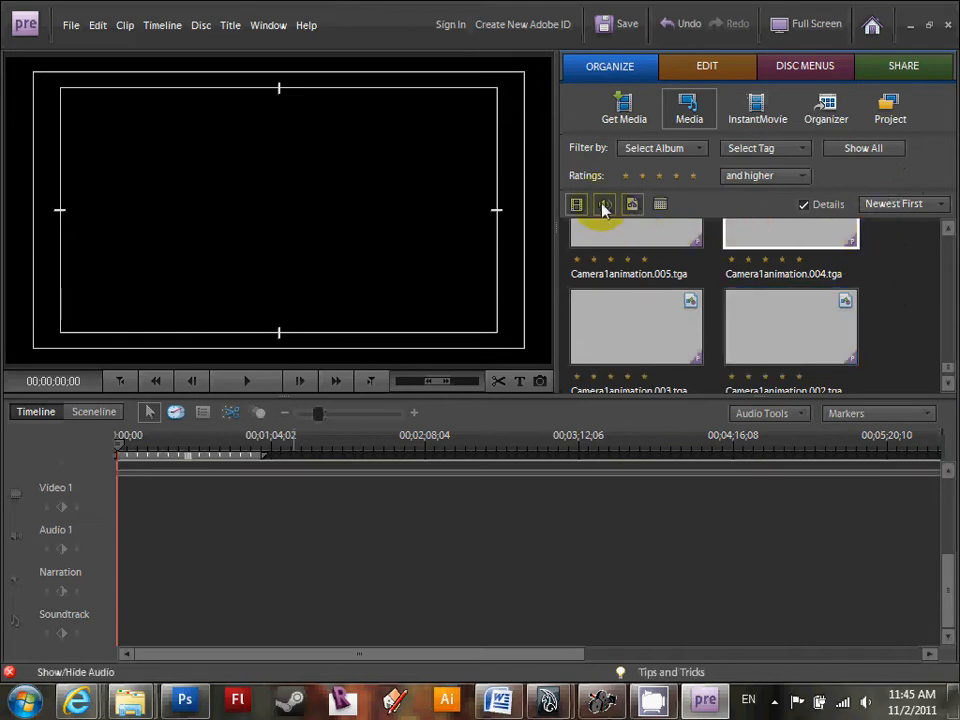
scroll(862, 336, "down", 1)
scroll(862, 336, "up", 2)
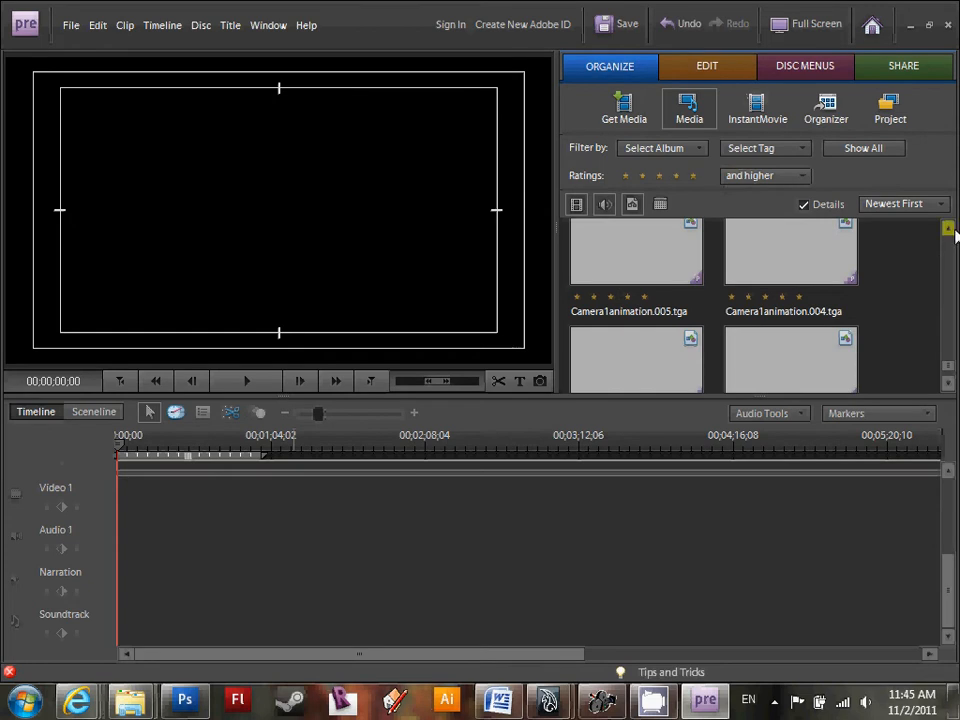
left_click_drag(895, 318, 946, 382)
Delete all the imported Camera1animation frames from the media library.
key("ctrl+a")
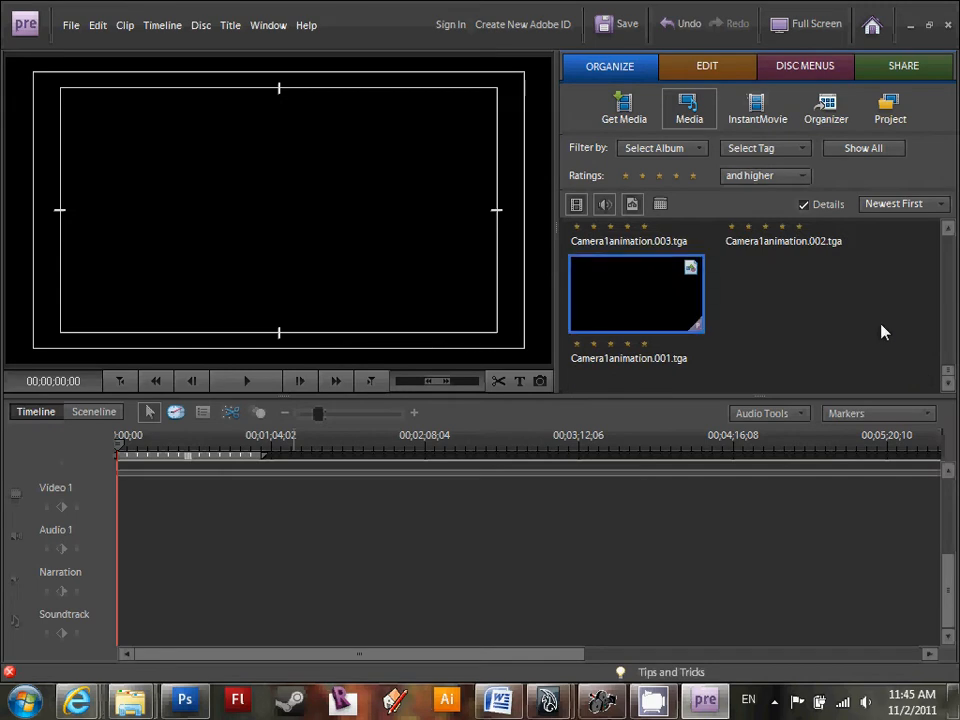
scroll(899, 328, "up", 2)
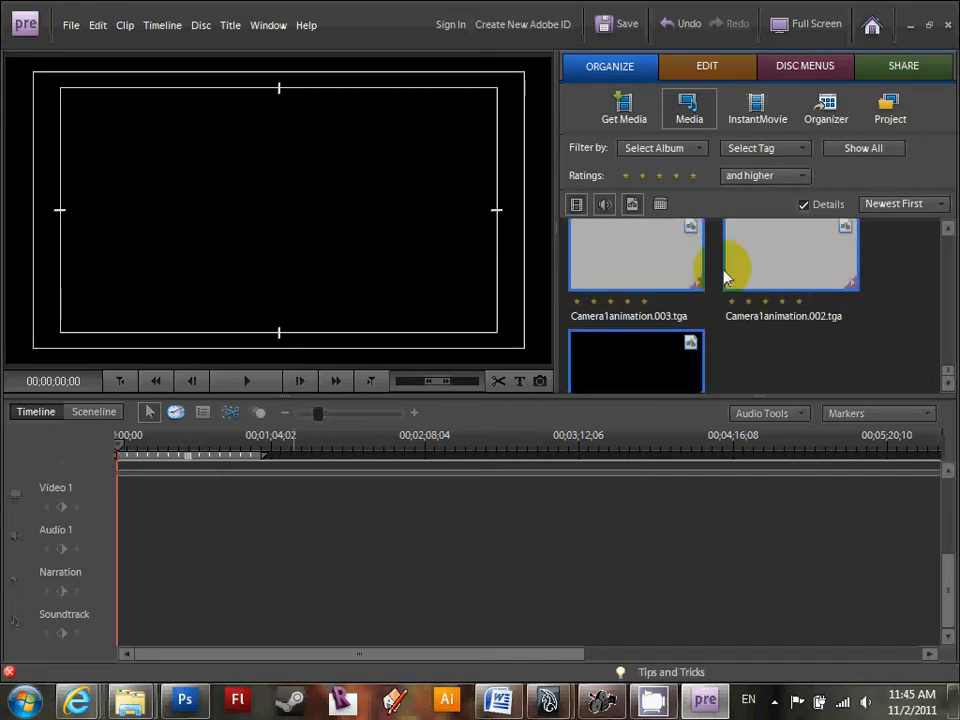
key("Delete")
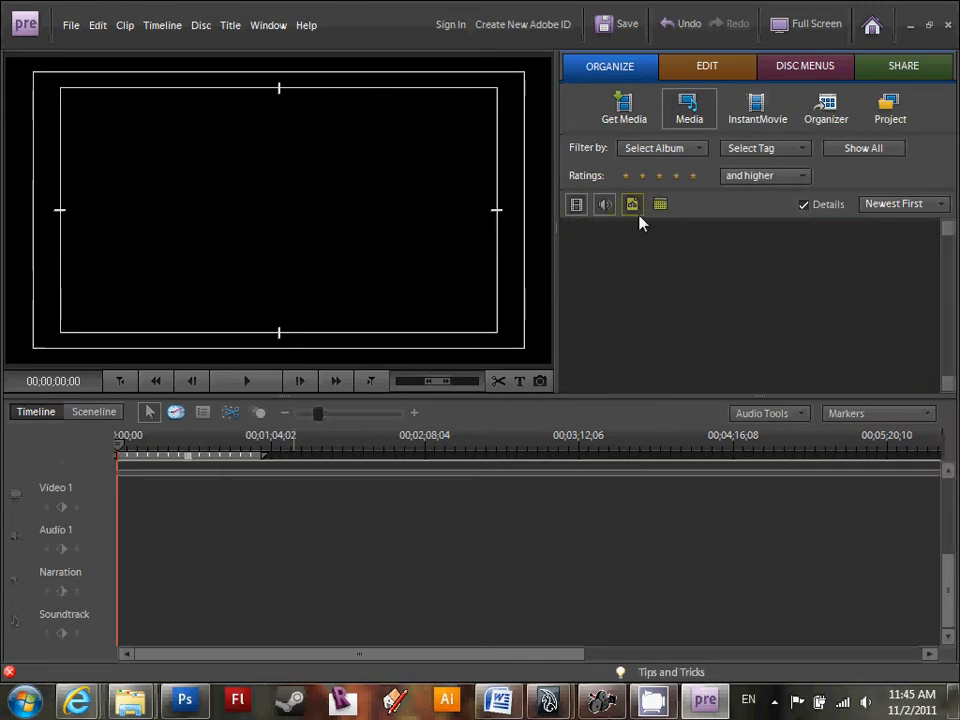
Import Camera1animation.001 from the View1 folder as a sequence with Numbered Stills enabled.
left_click(624, 107)
left_click(788, 340)
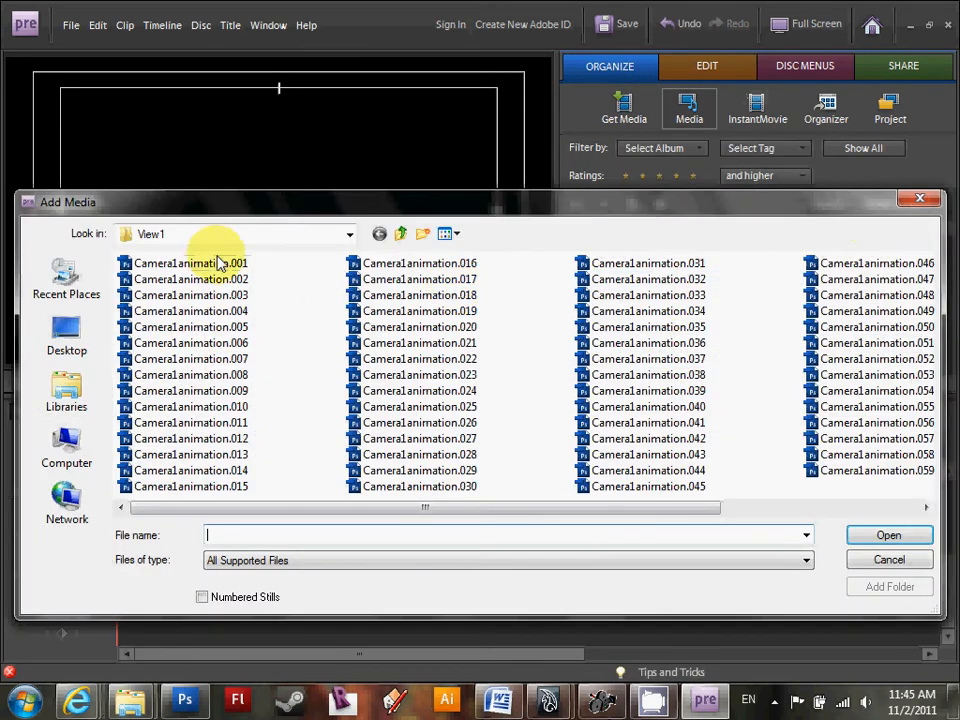
left_click(212, 264)
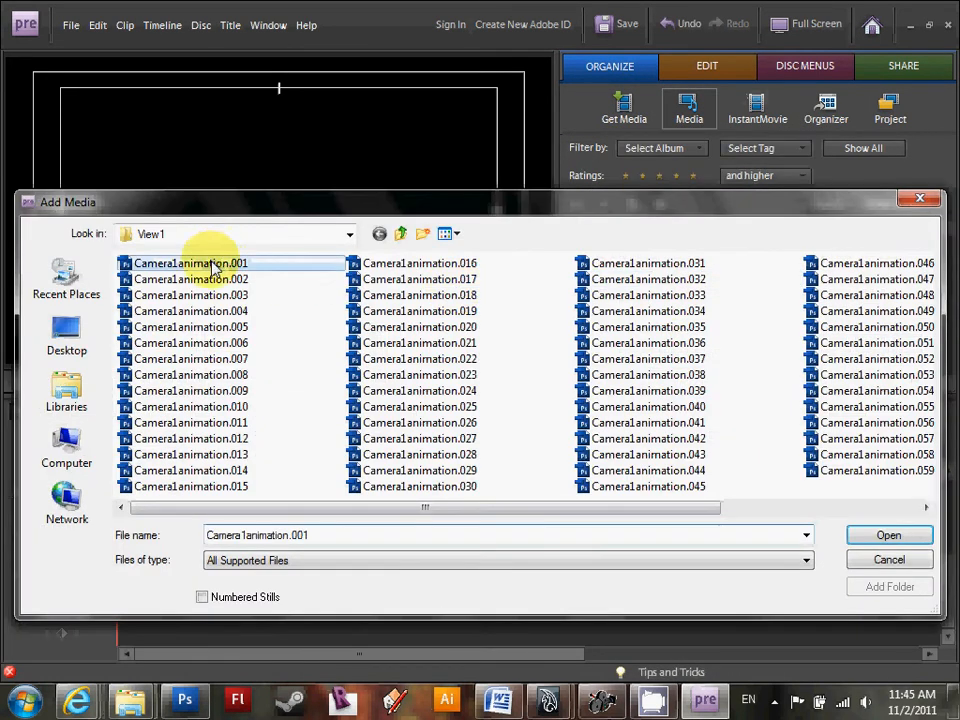
left_click(202, 597)
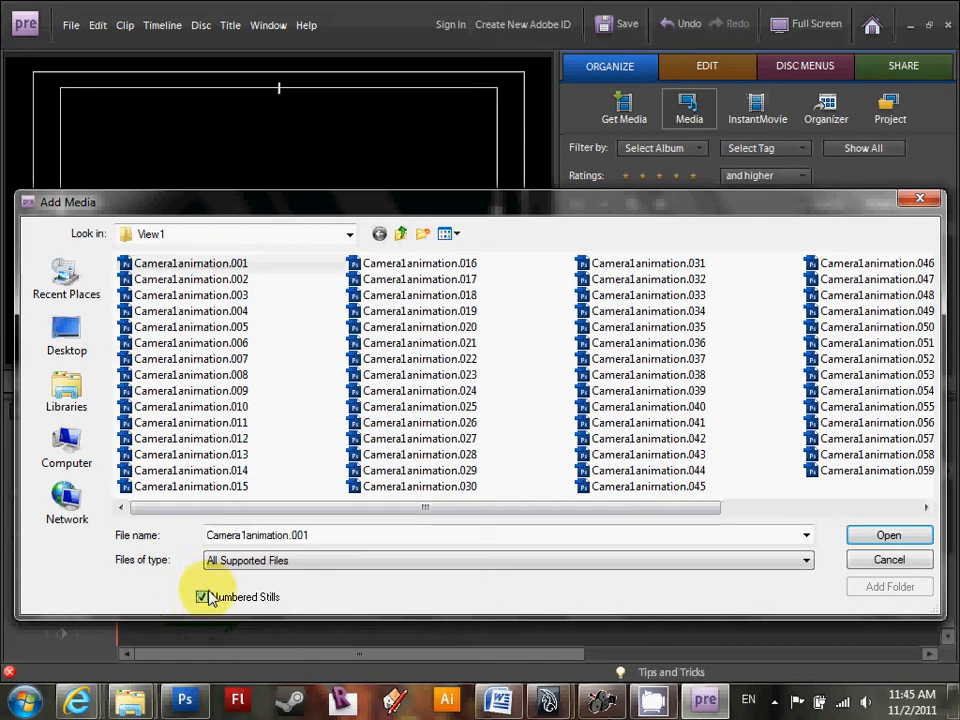
left_click(868, 536)
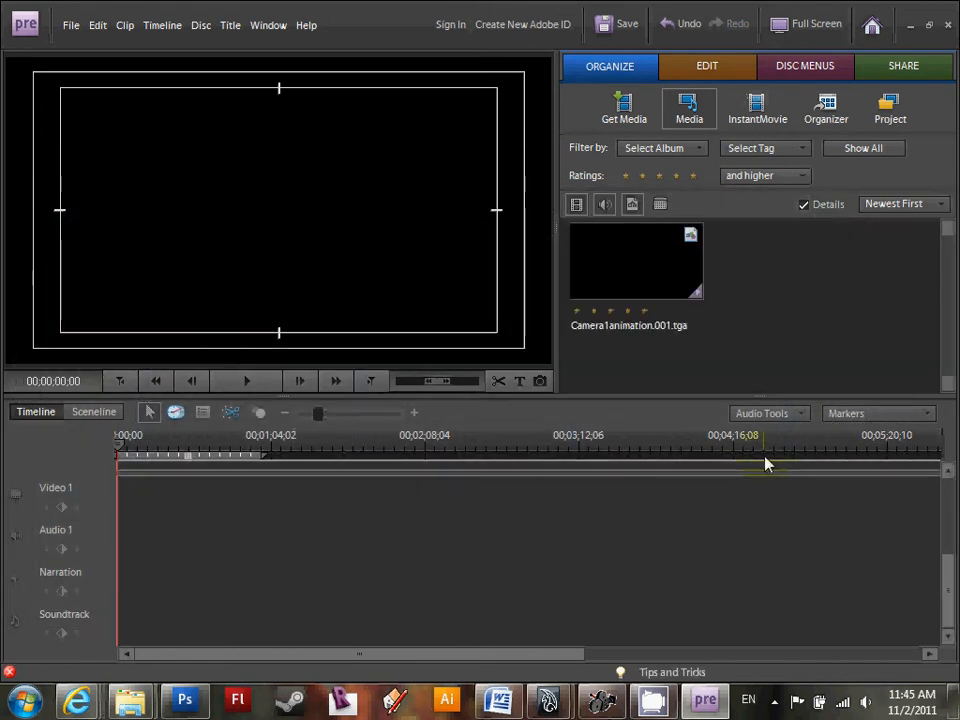
Place the Camera1animation.001.tga sequence at the start of the Video 1 track.
left_click(653, 277)
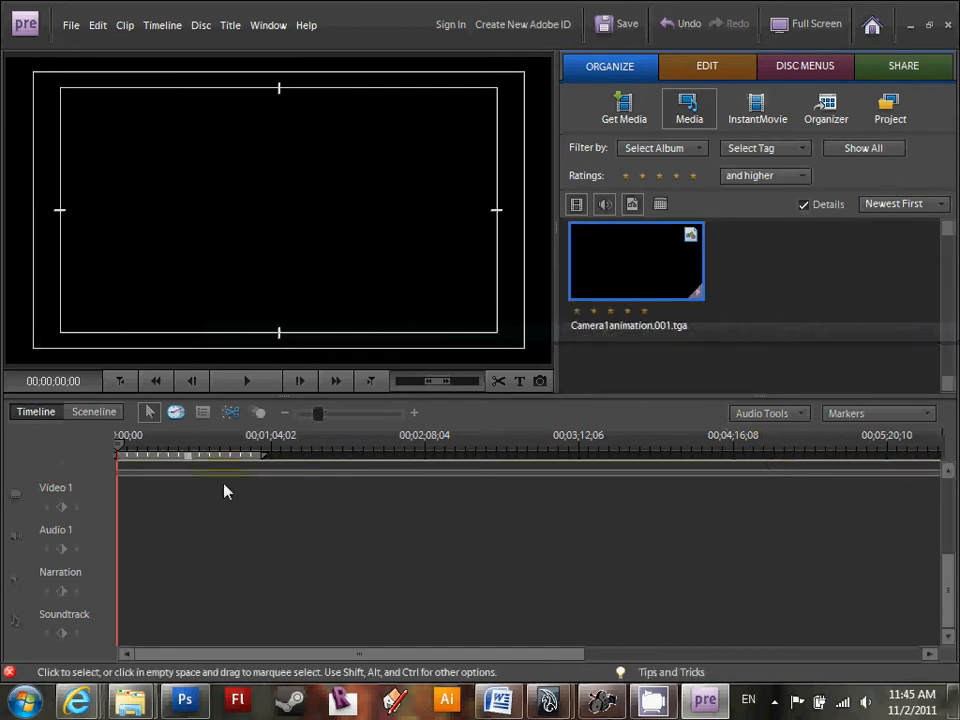
left_click(414, 413)
left_click(414, 413)
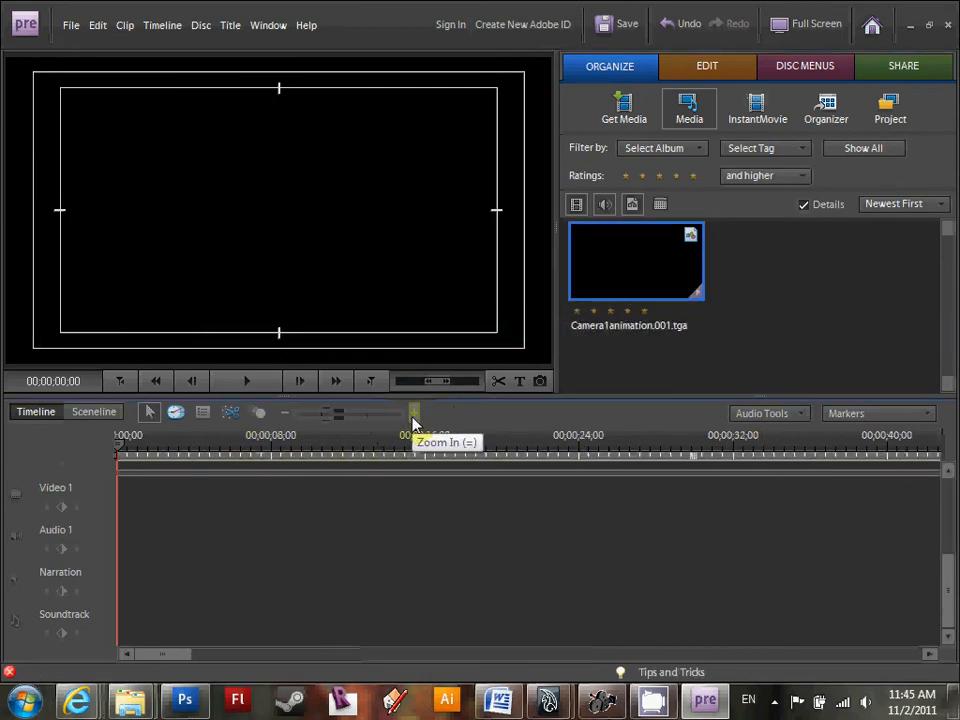
left_click(414, 413)
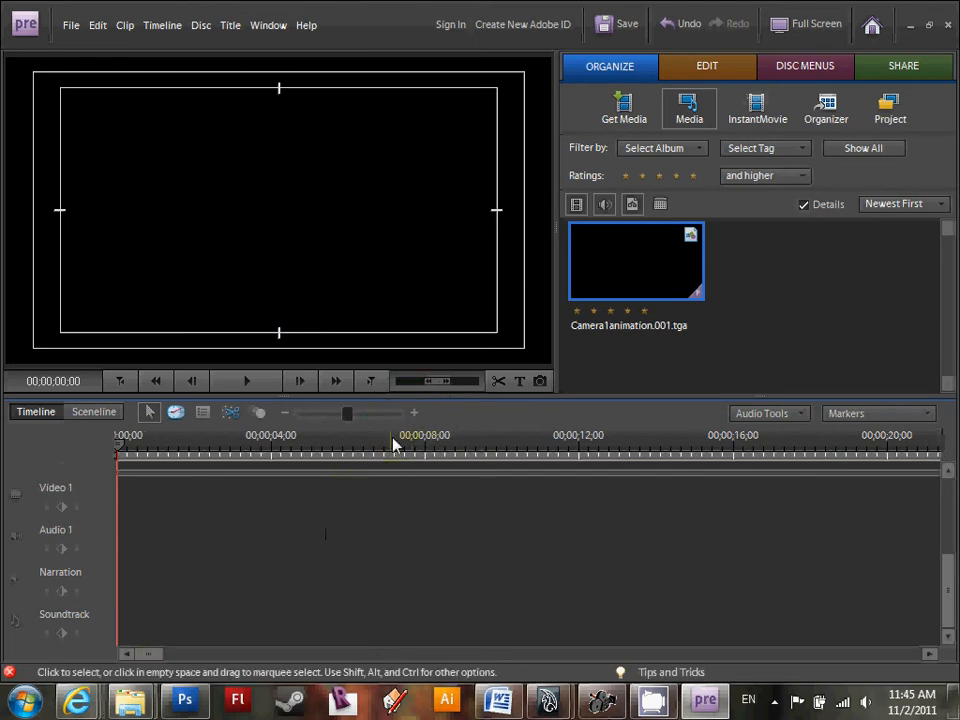
left_click_drag(349, 414, 386, 418)
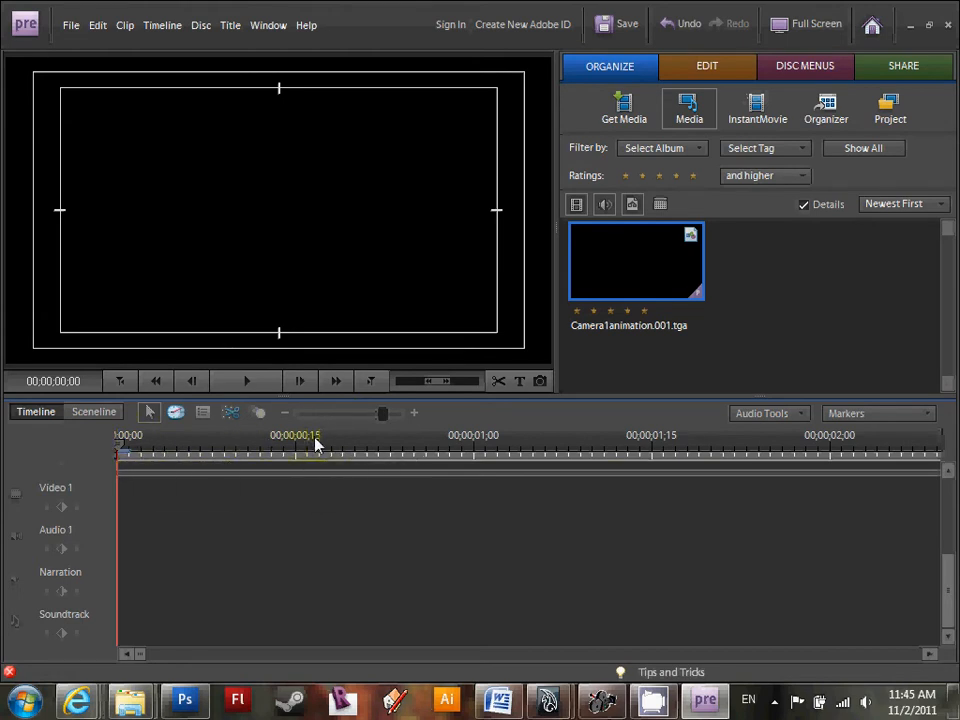
left_click_drag(120, 452, 96, 452)
left_click_drag(622, 273, 125, 507)
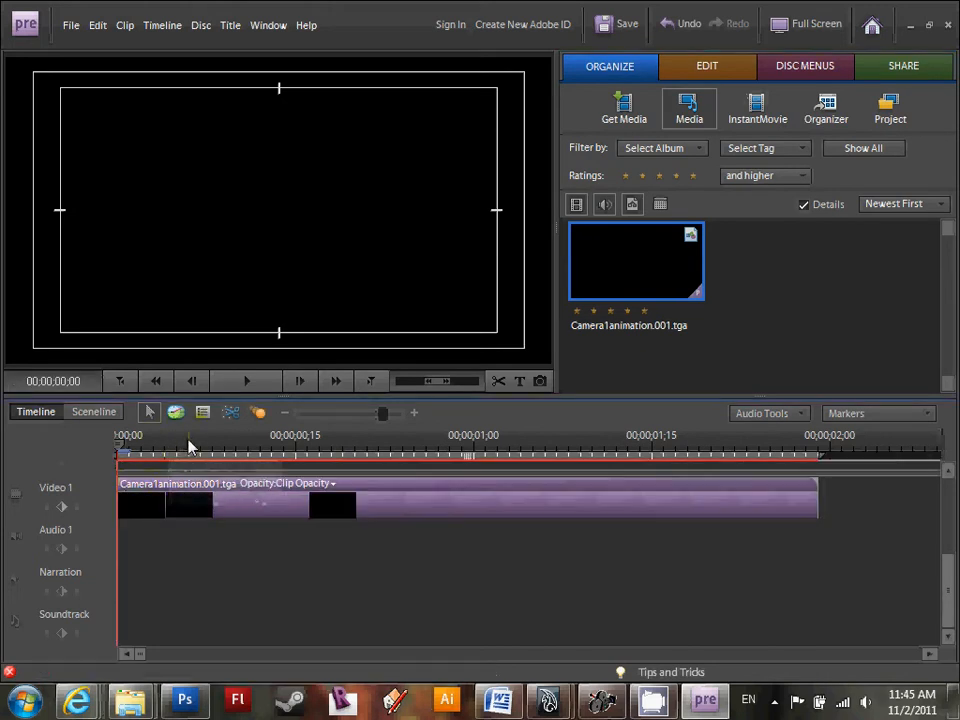
Check the sequence on the timeline by moving the playhead to several points along the clip.
left_click(188, 450)
left_click(249, 447)
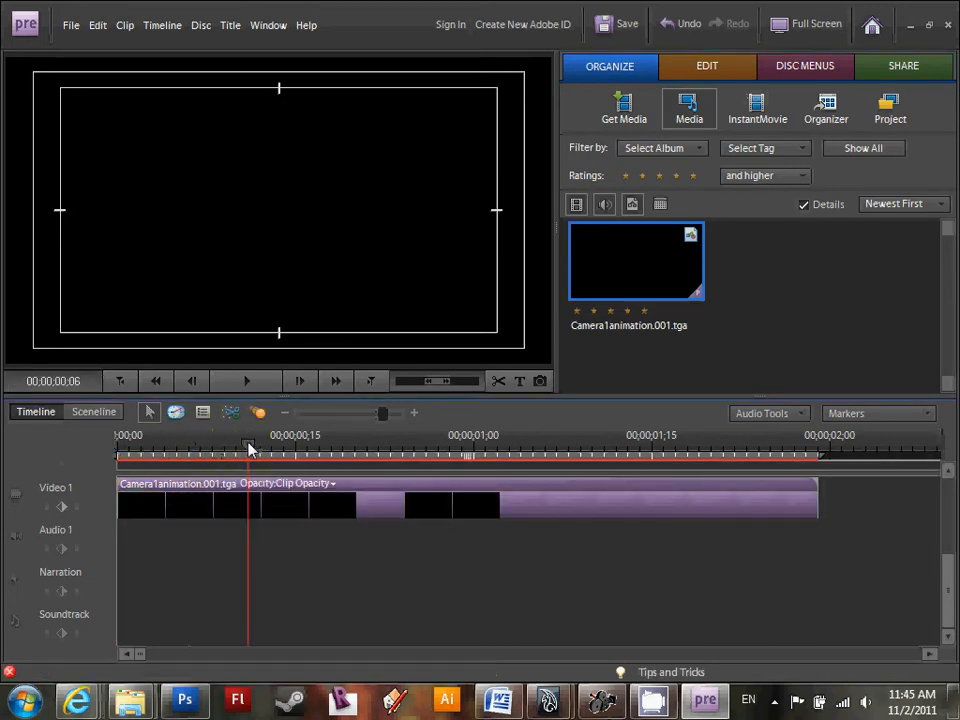
left_click(463, 452)
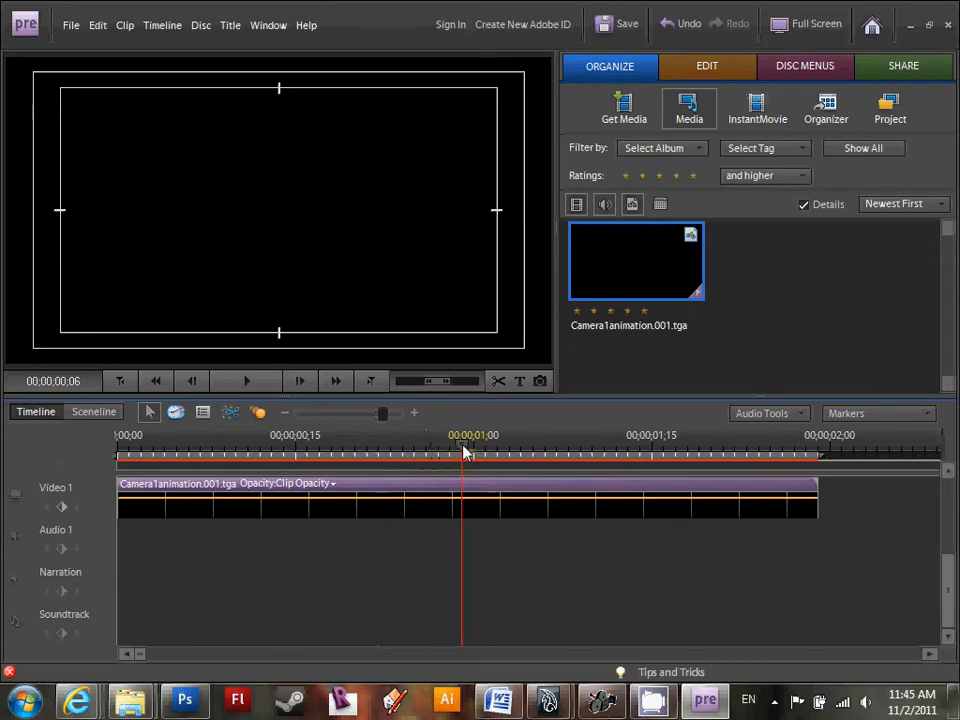
left_click(570, 447)
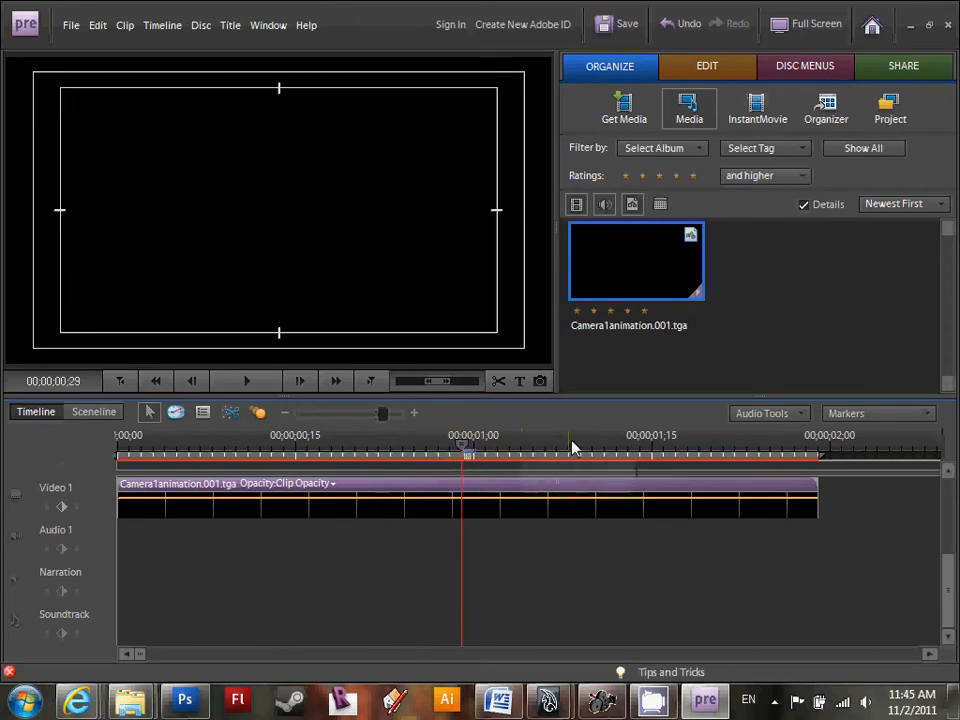
Switch to Autodesk Maya and close its Script Editor and Render View windows.
left_click(910, 25)
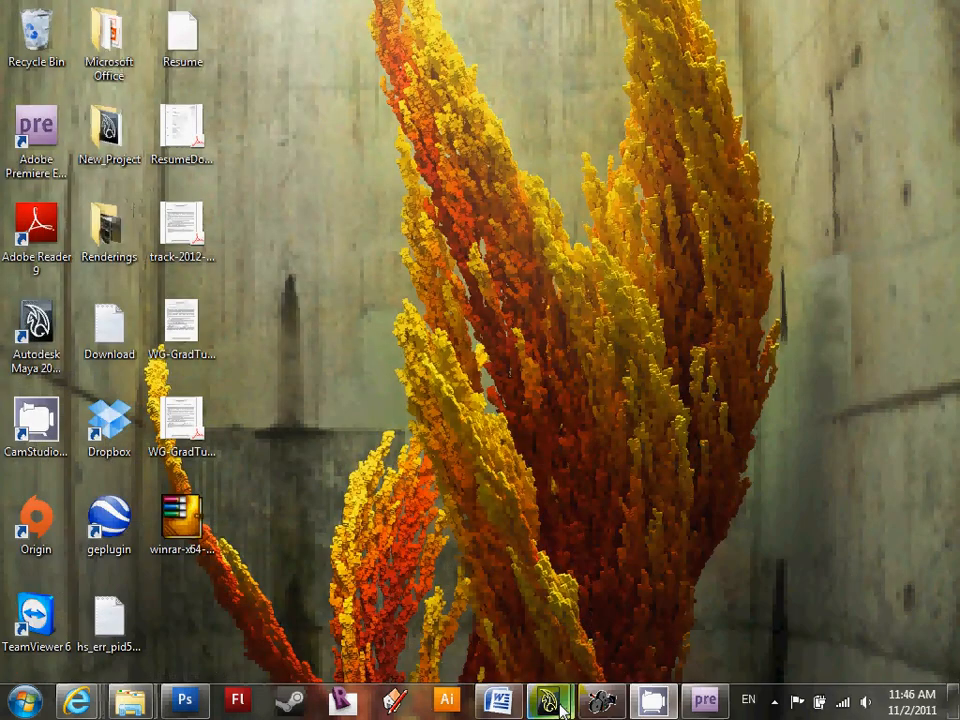
mouse_move(551, 703)
left_click(621, 589)
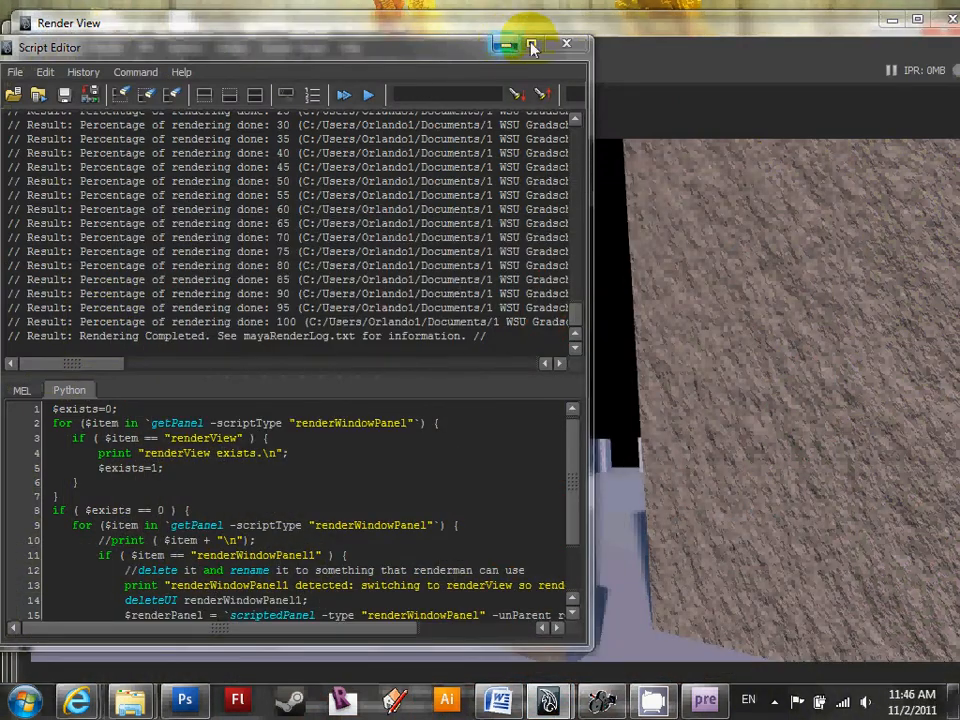
left_click(566, 43)
left_click_drag(836, 44, 787, 69)
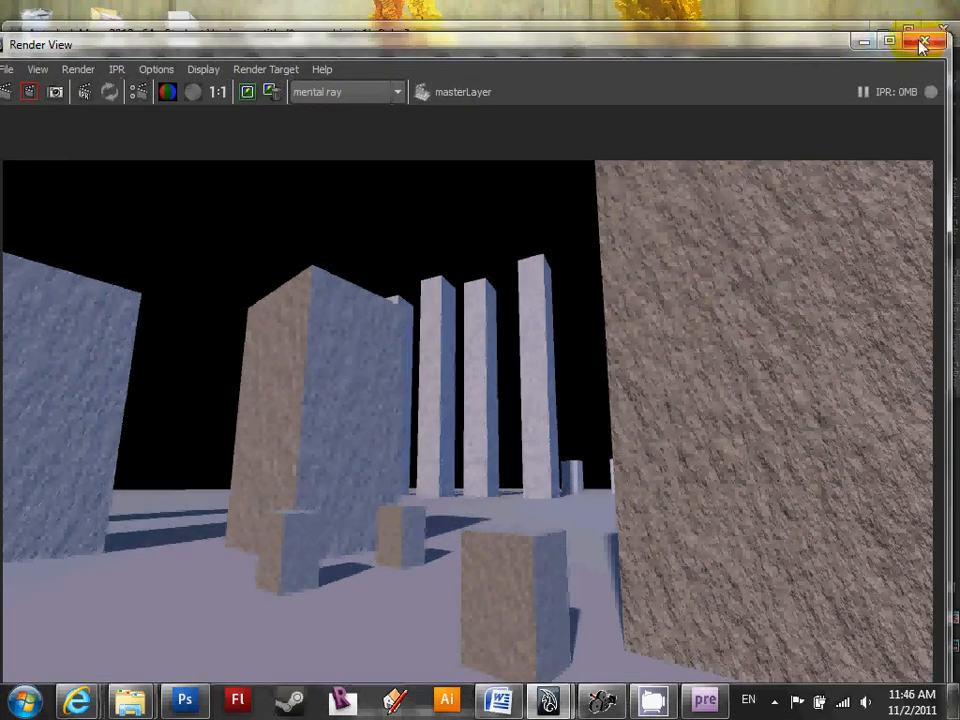
left_click(922, 45)
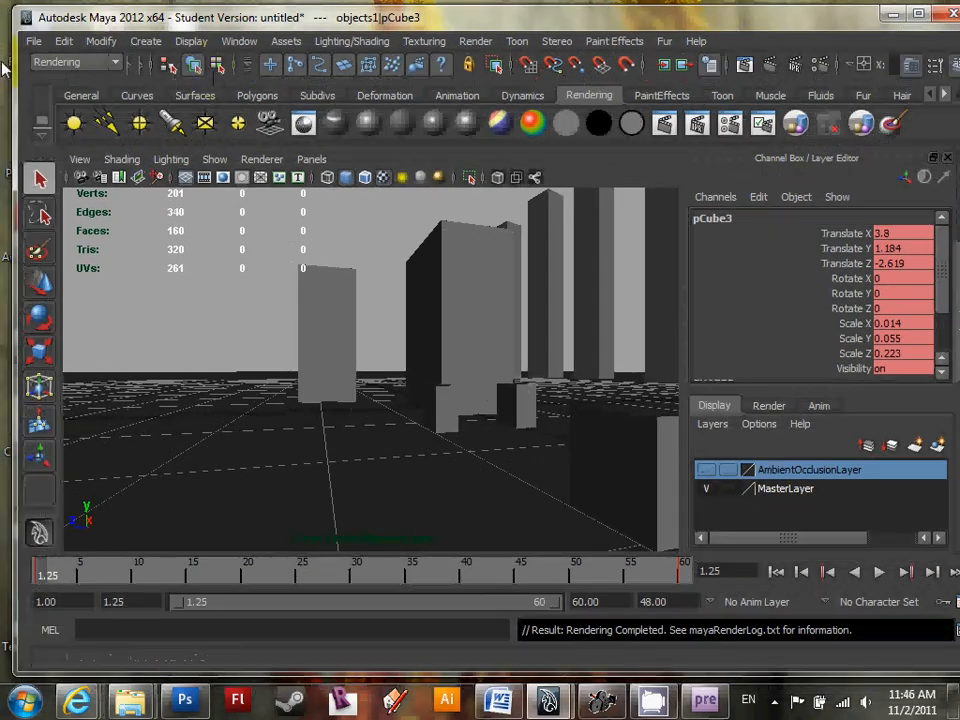
View the rendered sequence starting at Camera1animation.001.tga from the AmbientOcclusion/View1 folder in FCheck, and close the viewer.
left_click(33, 41)
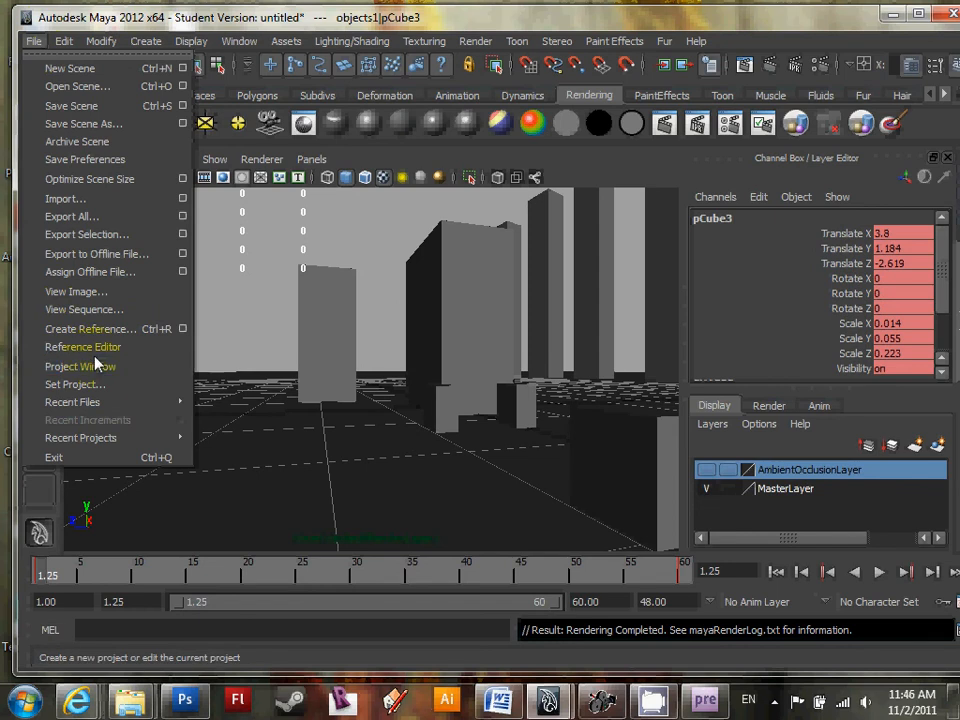
left_click(82, 310)
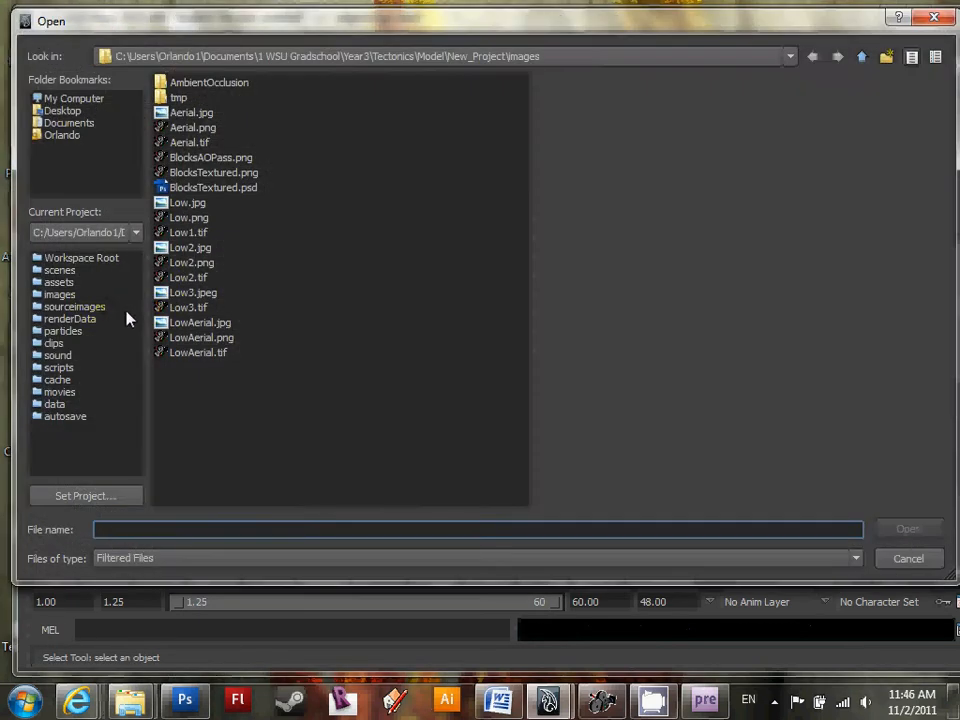
double_click(206, 86)
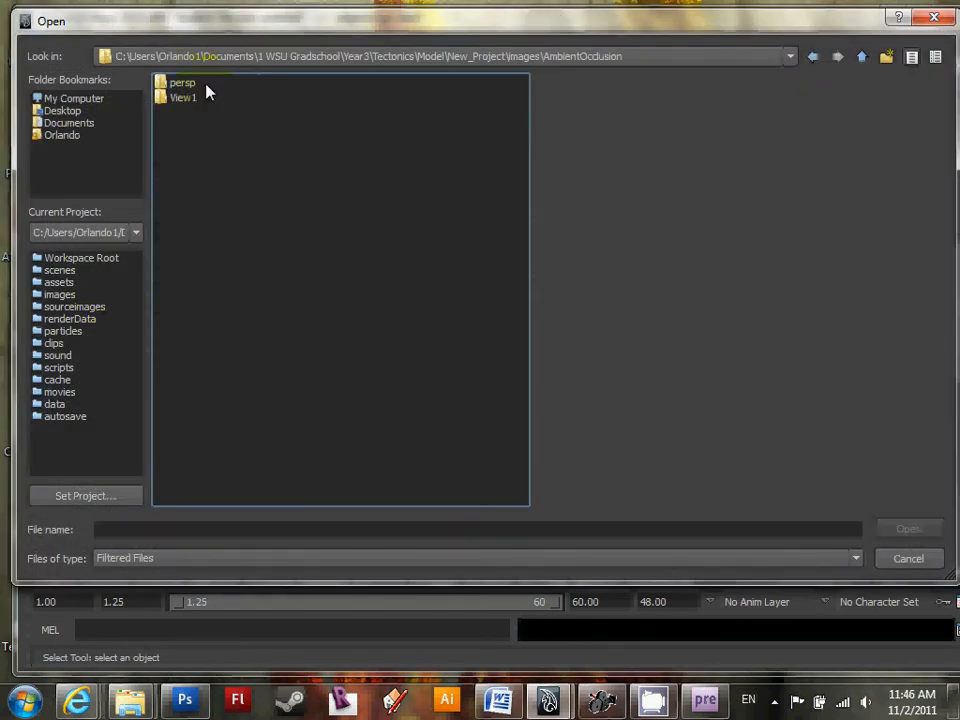
double_click(183, 98)
left_click(199, 84)
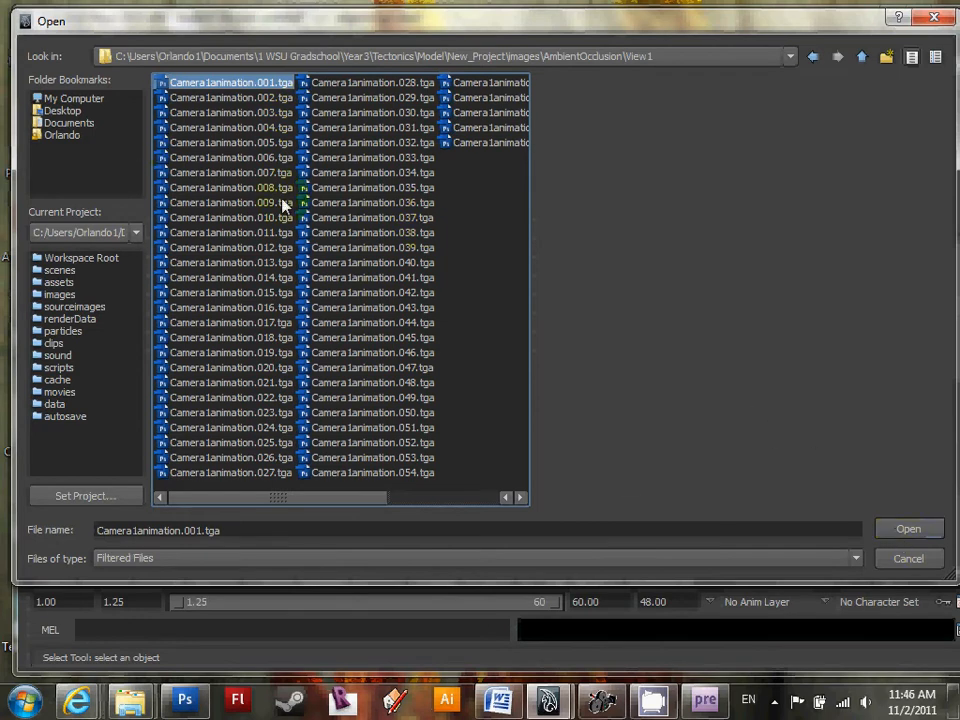
left_click(904, 535)
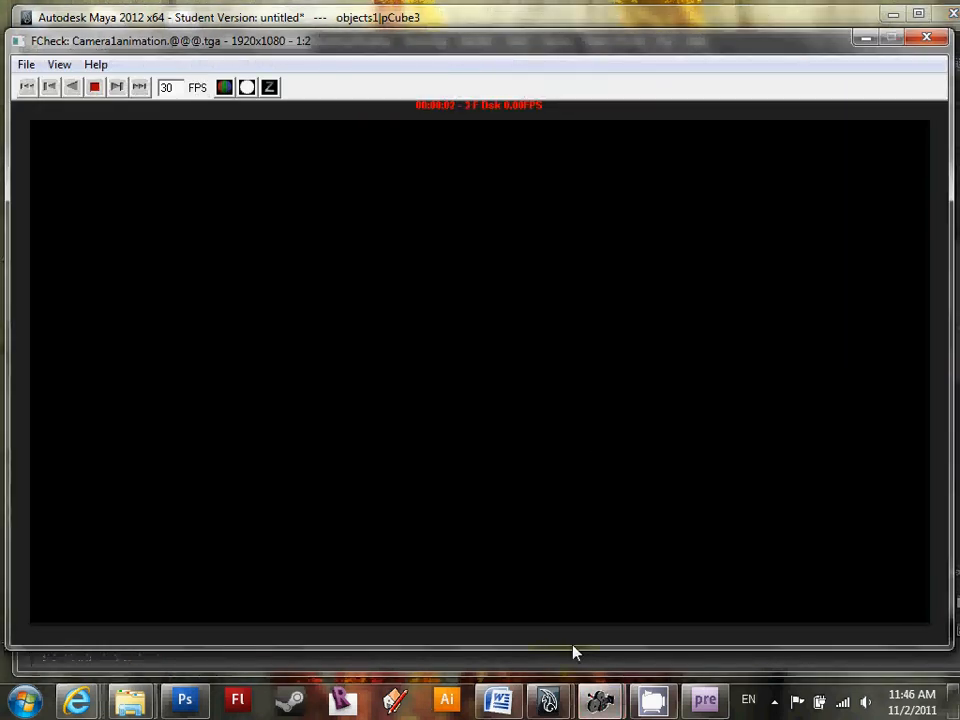
left_click(927, 40)
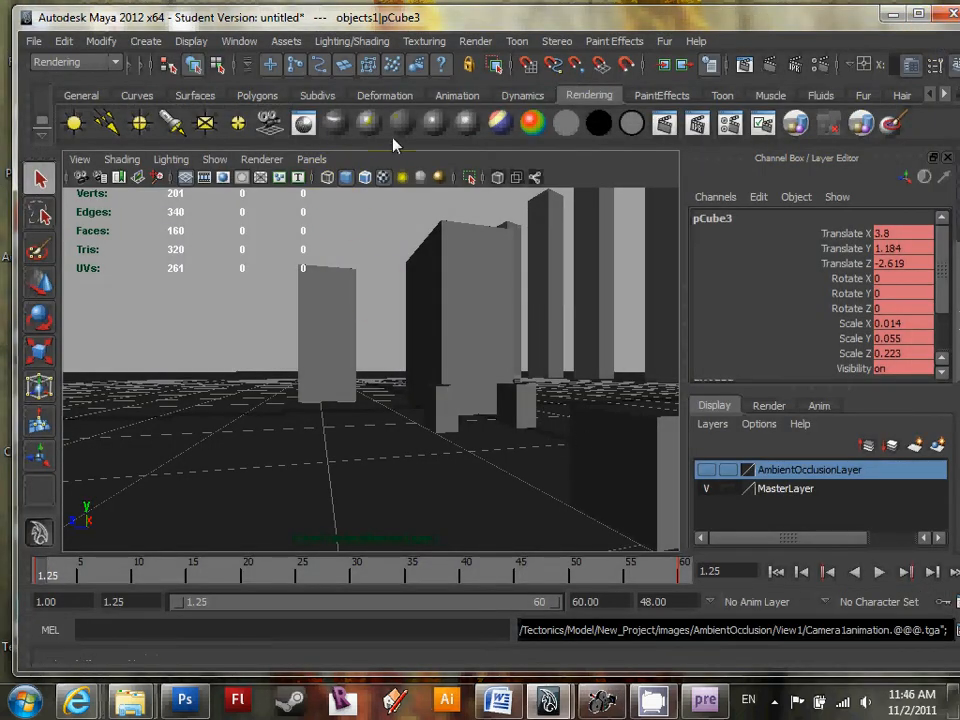
Scrub the scene animation on the time slider to frame 37 to check the camera movement.
left_click(391, 372)
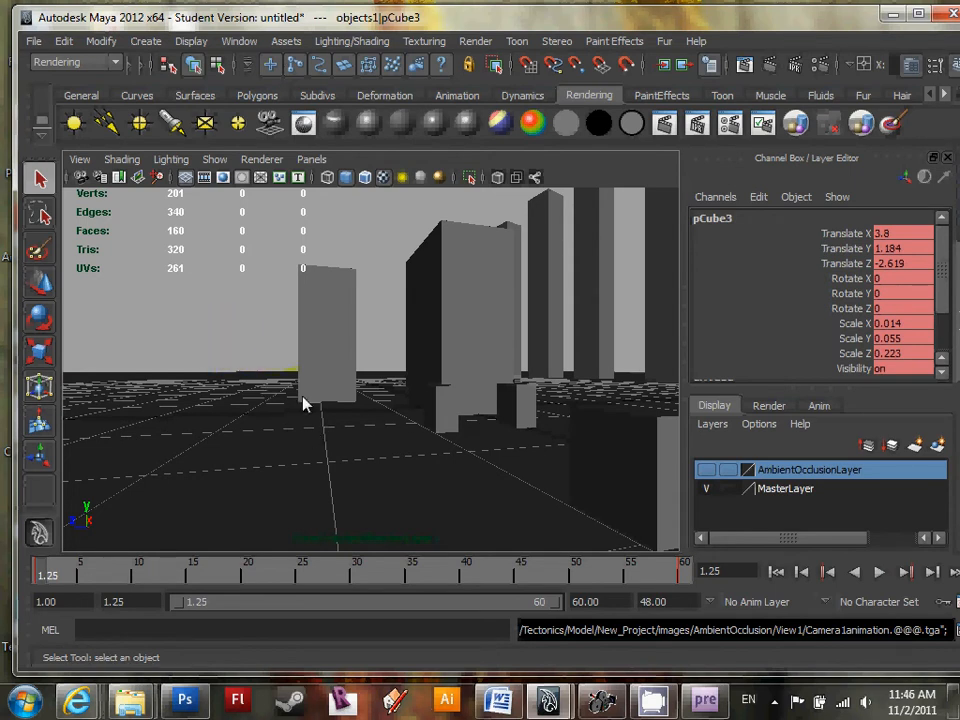
scroll(303, 400, "down", 5)
scroll(303, 402, "up", 3)
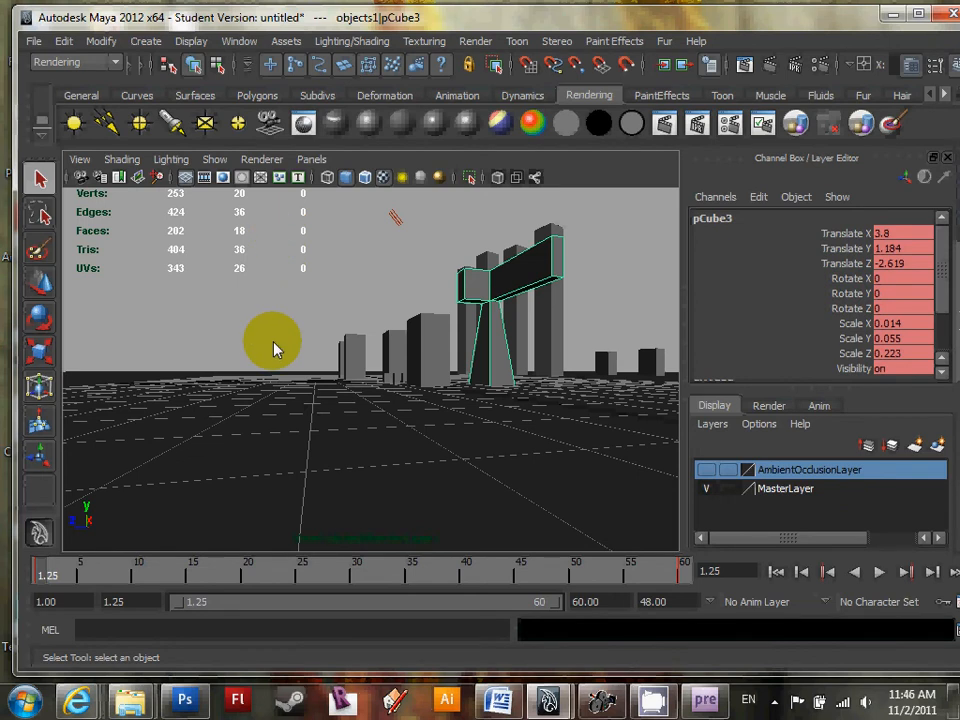
left_click_drag(118, 571, 437, 592)
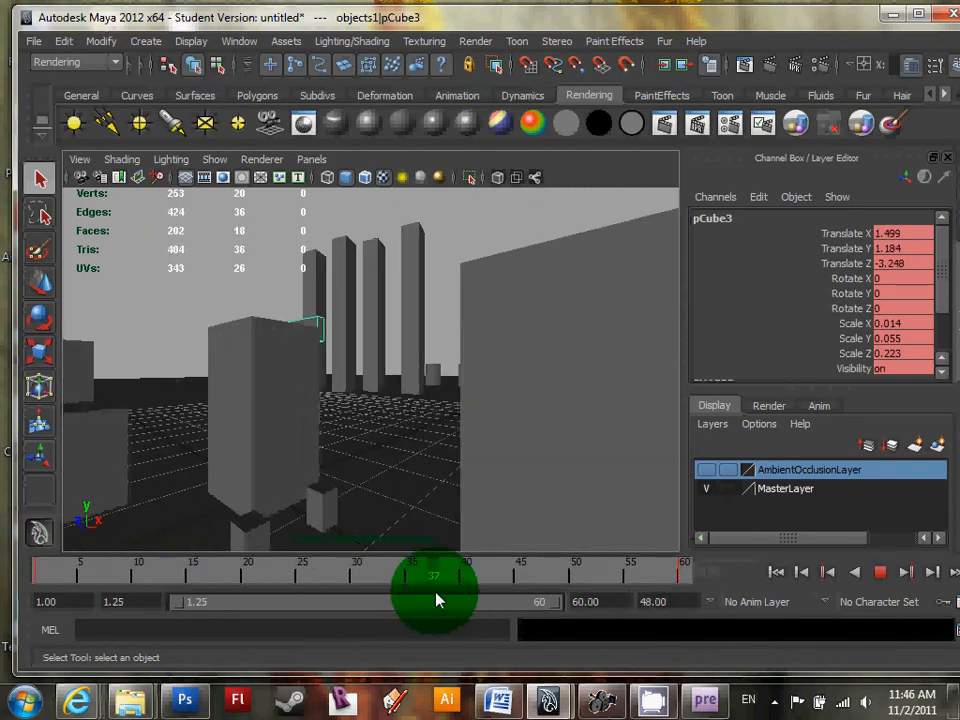
Remove the persp camera from the renderable cameras in Render Settings, leaving only View1.
left_click(711, 64)
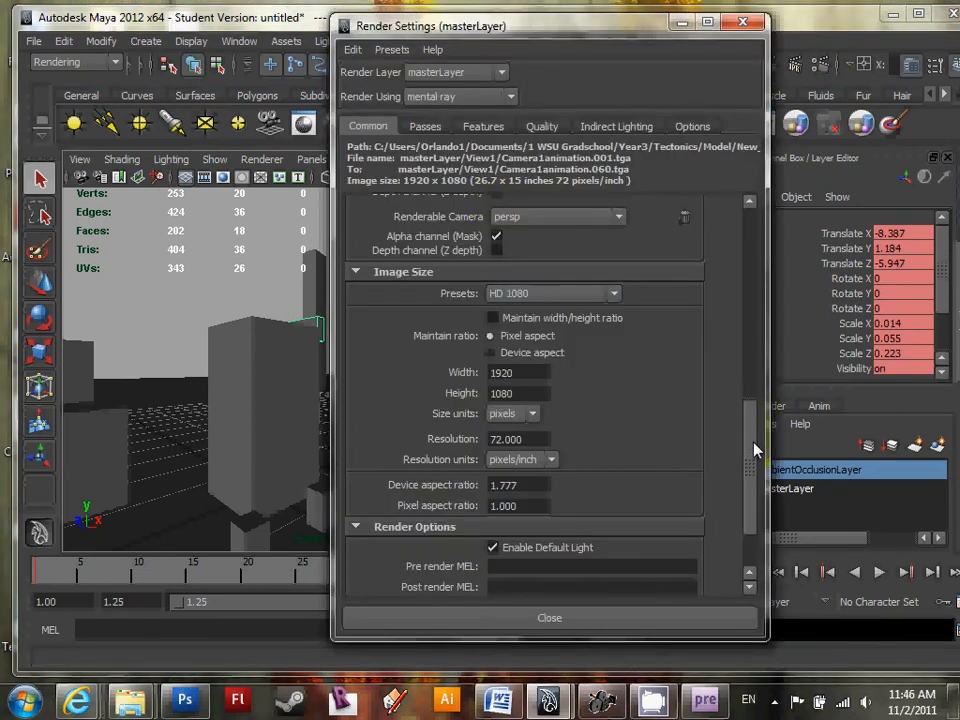
left_click_drag(755, 448, 748, 382)
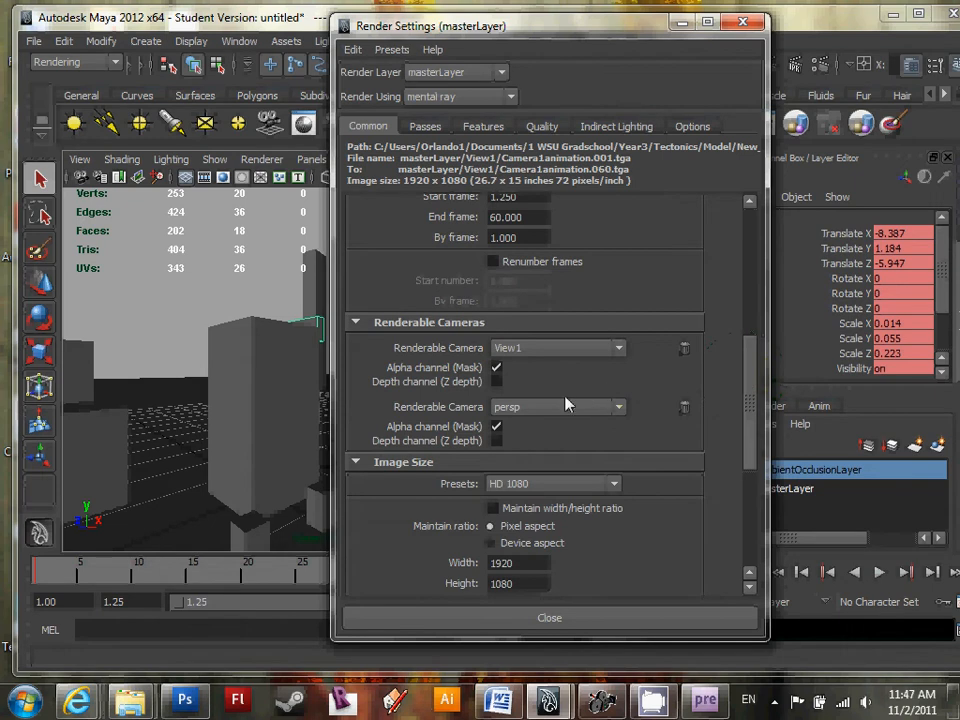
left_click(683, 407)
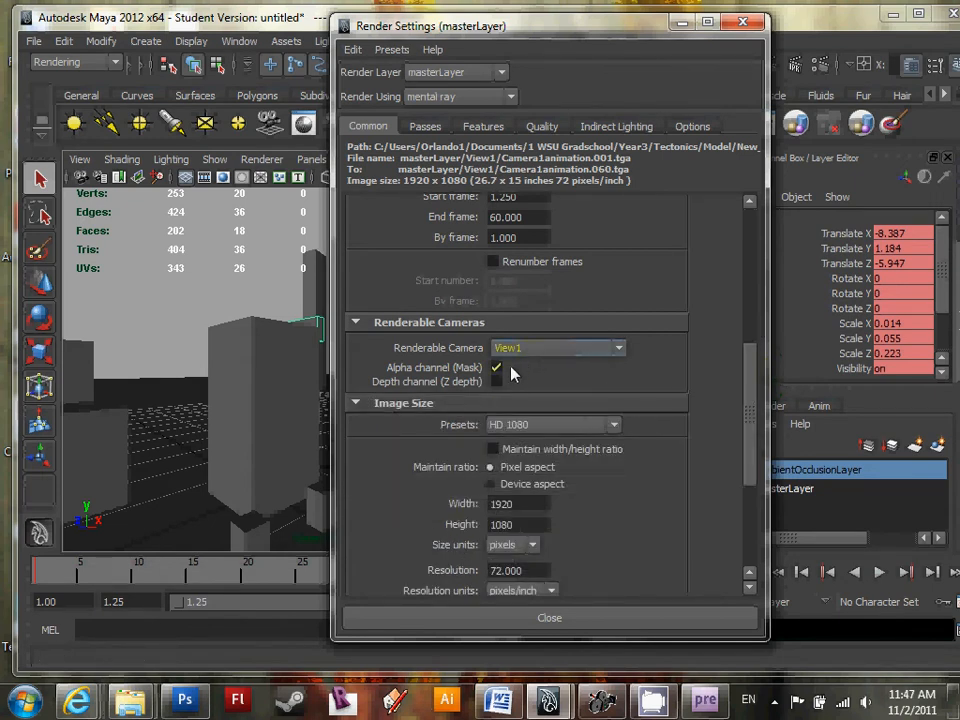
left_click_drag(756, 421, 758, 257)
left_click(613, 344)
left_click(658, 345)
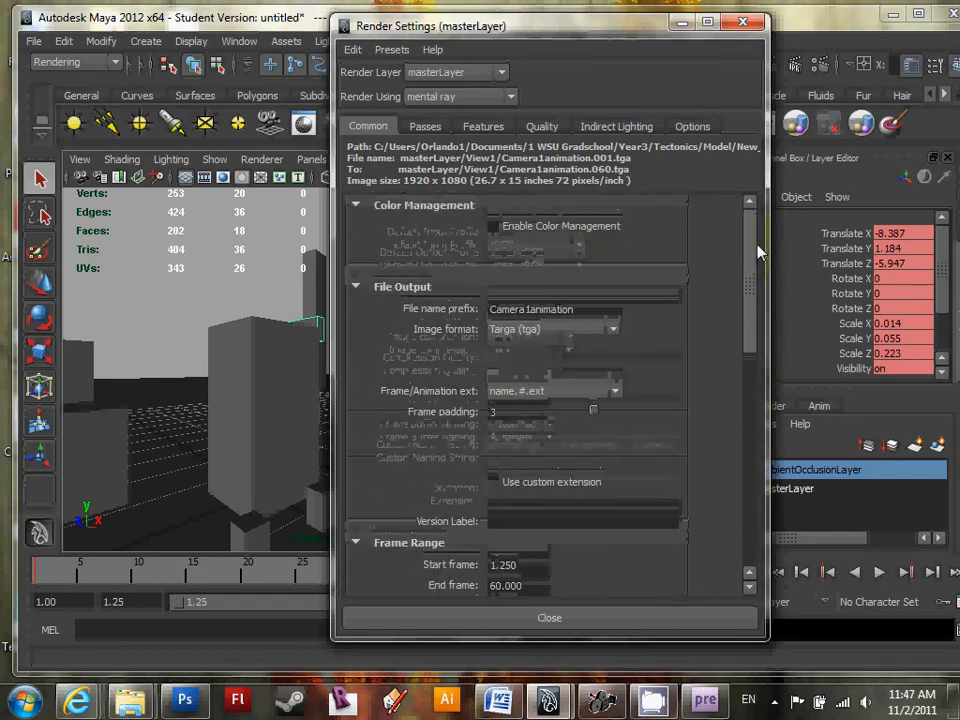
Look over the Render Passes settings of masterLayer and return to the common render settings.
left_click(425, 127)
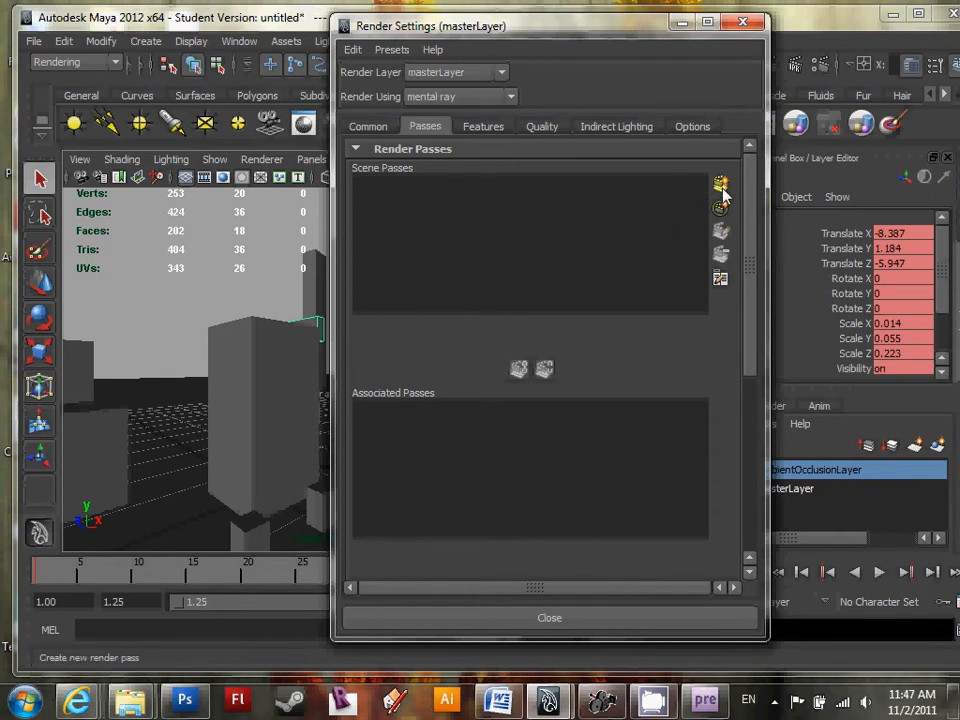
scroll(752, 228, "down", 1)
scroll(752, 228, "up", 1)
left_click(366, 127)
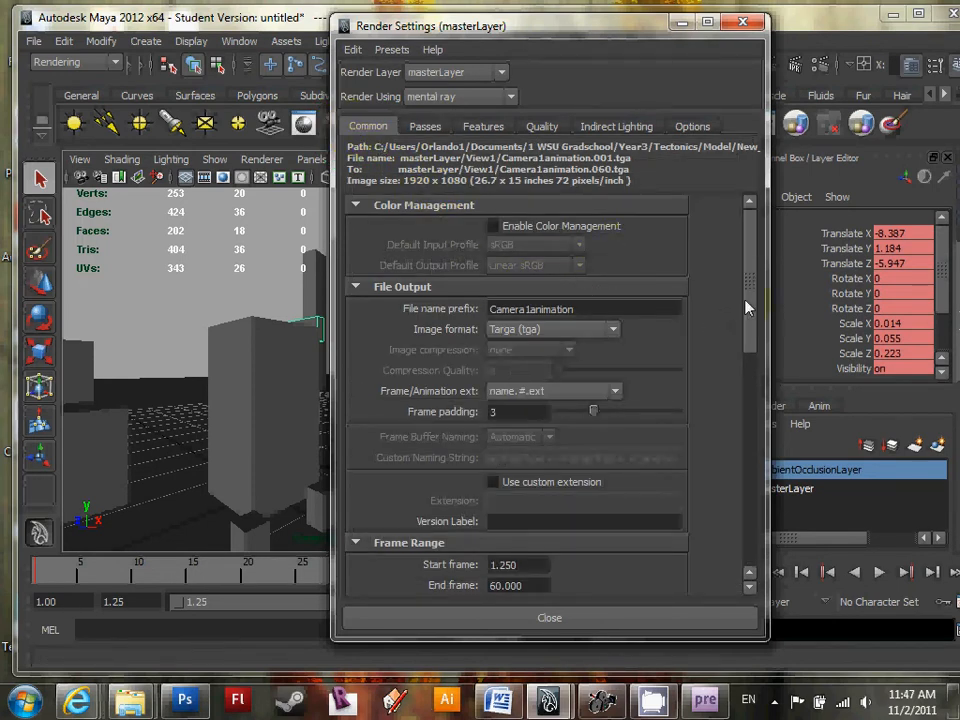
Select the MasterLayer display layer and set the render end frame to 30.
left_click_drag(590, 26, 379, 42)
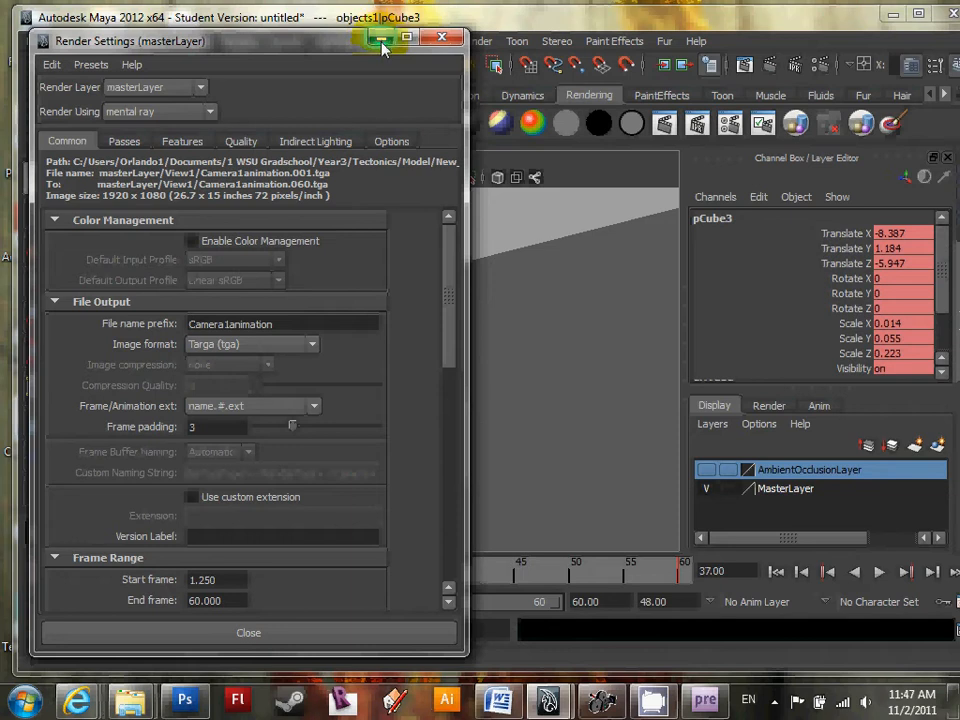
mouse_move(446, 321)
left_mouse_down()
mouse_move(446, 467)
mouse_move(446, 322)
left_mouse_up()
left_click(790, 494)
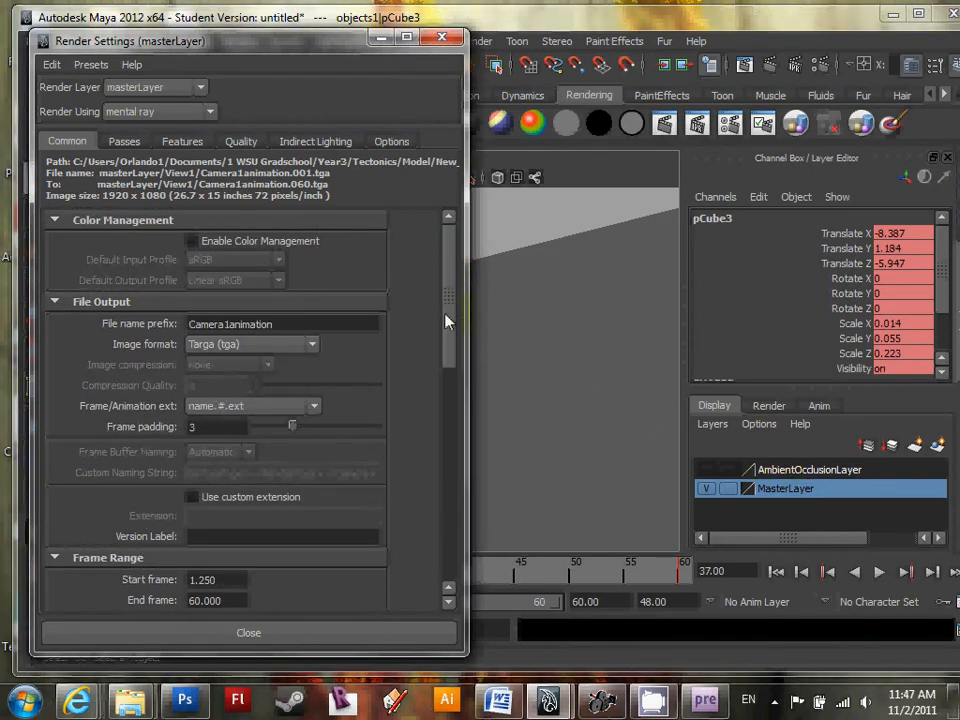
left_click_drag(446, 322, 446, 342)
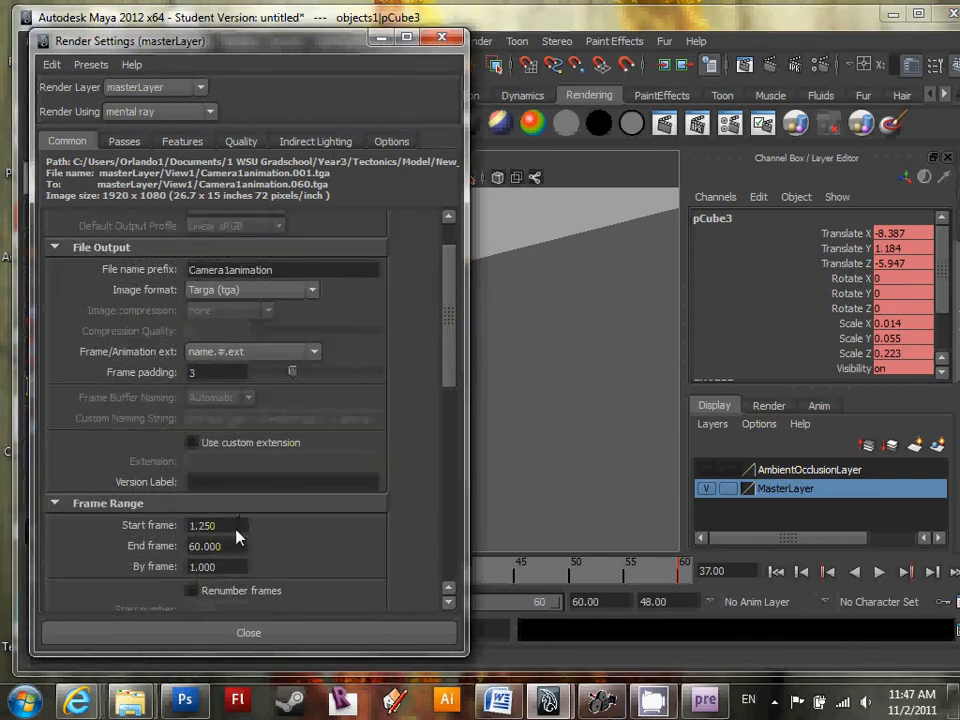
left_click(195, 546)
type("30")
Change the render file name prefix to Trial2 and close Render Settings.
left_click_drag(449, 326, 450, 274)
left_click(288, 326)
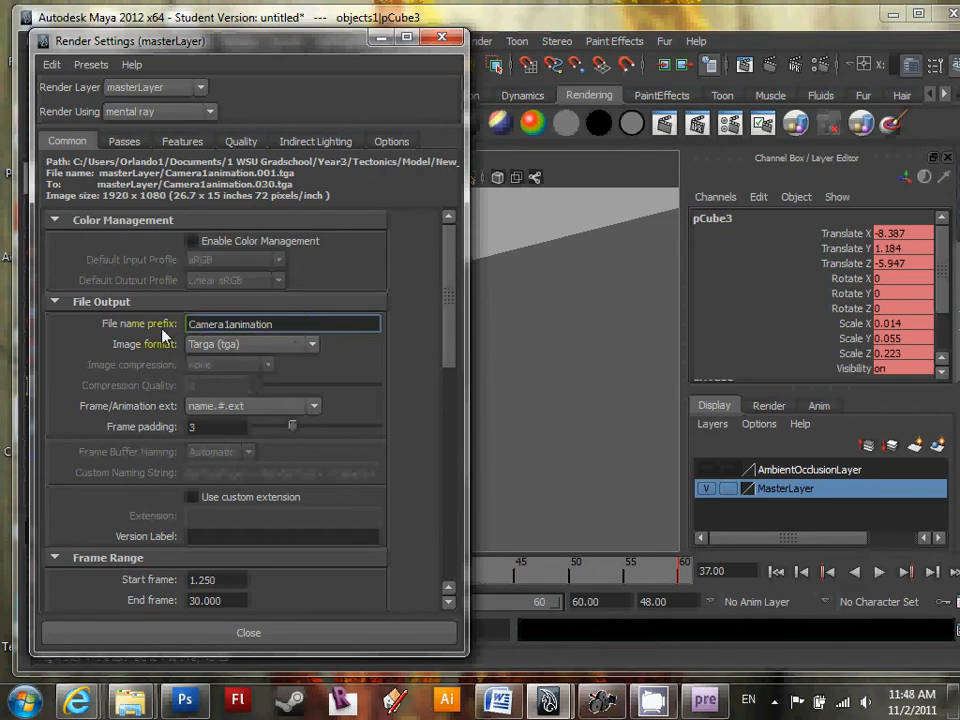
double_click(300, 326)
type("Tr")
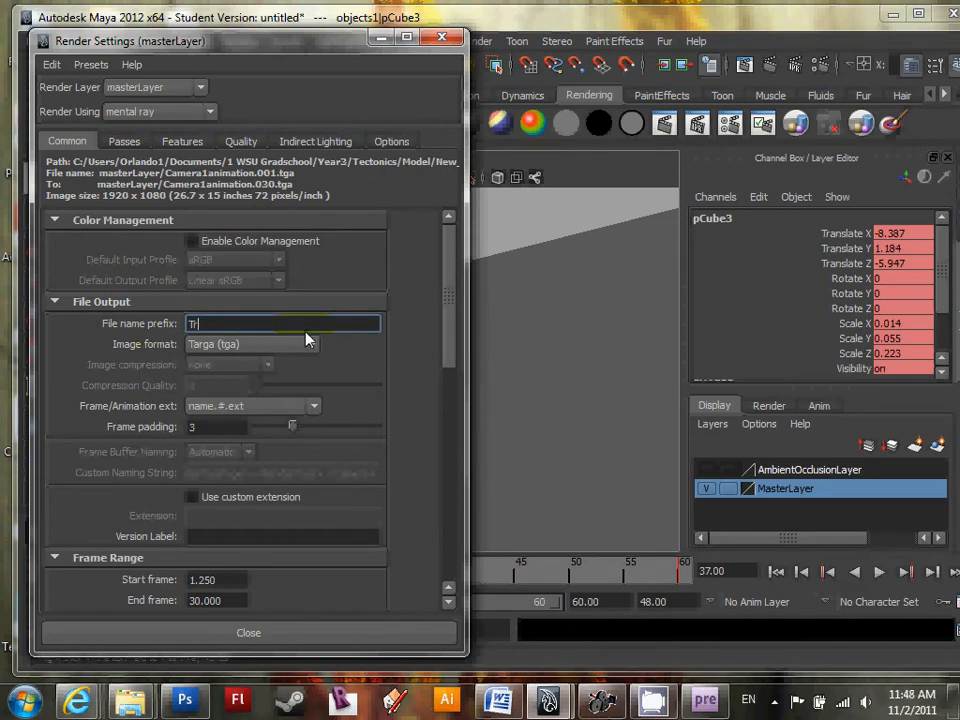
type("ial2")
left_click_drag(453, 330, 444, 546)
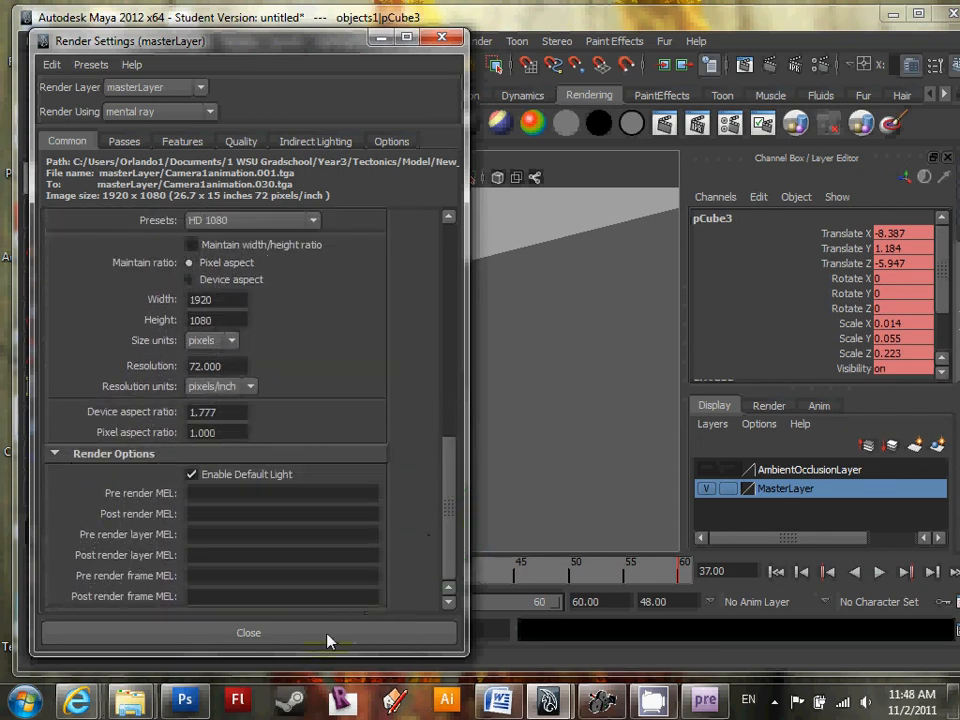
left_click(330, 634)
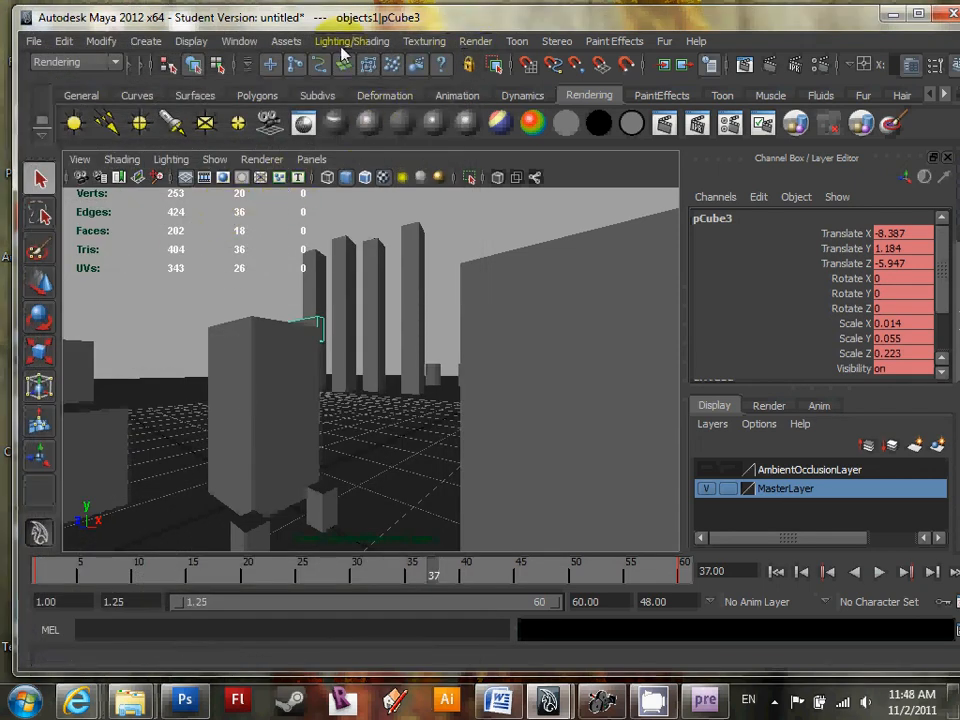
Start a batch render of the animation with the current render settings.
left_click(476, 41)
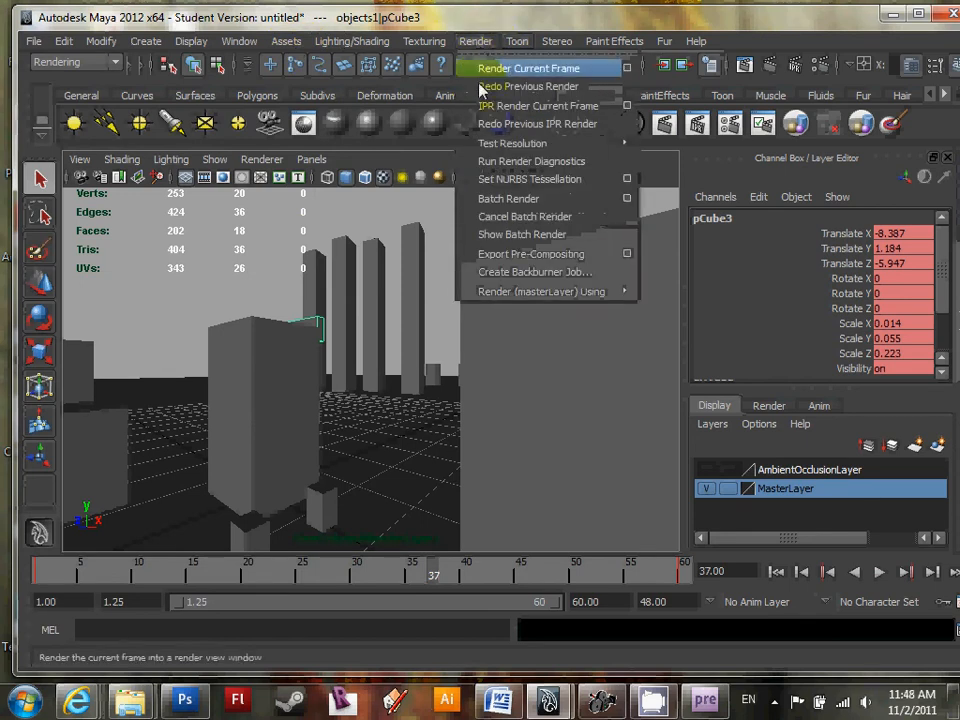
left_click(506, 200)
left_click(447, 358)
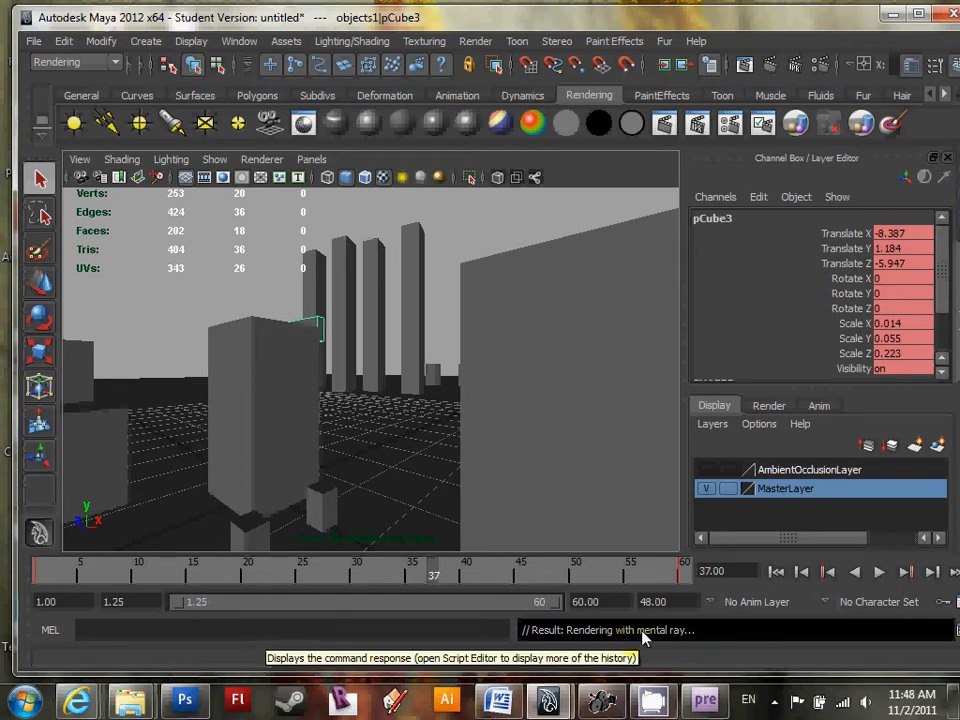
Switch to Adobe Premiere Elements and check the Camera1animation clip at several points along the timeline.
mouse_move(707, 704)
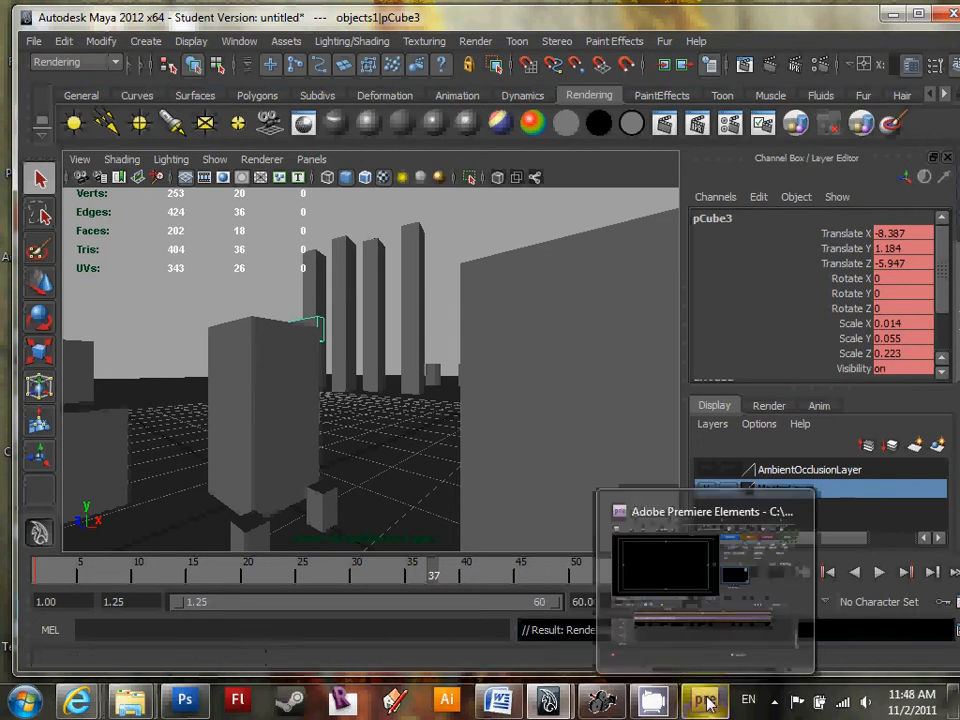
left_click(707, 704)
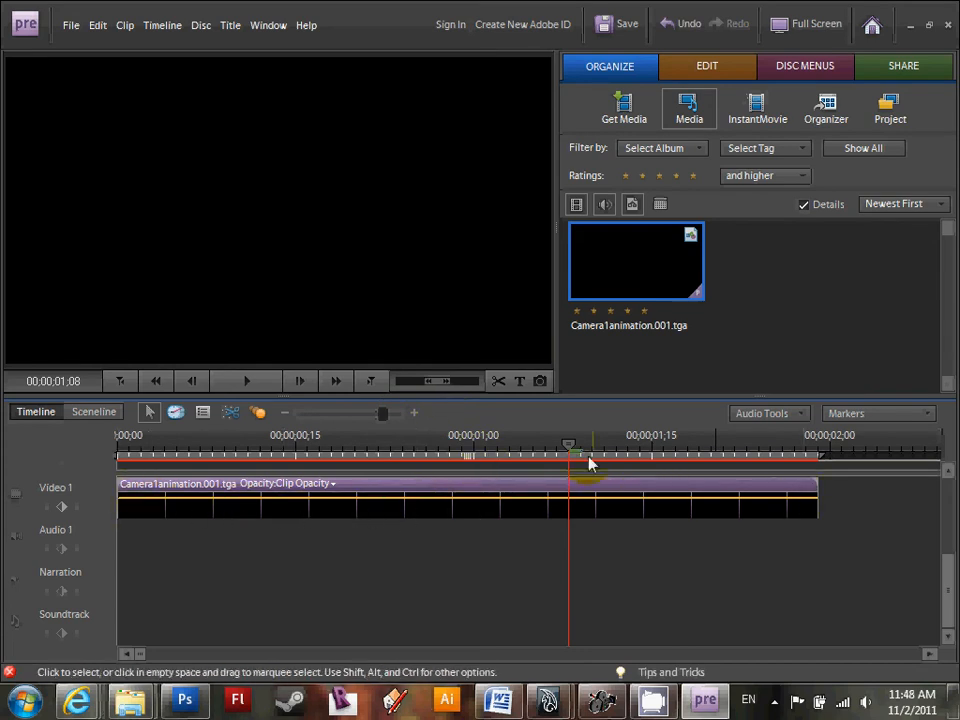
left_click_drag(568, 450, 154, 467)
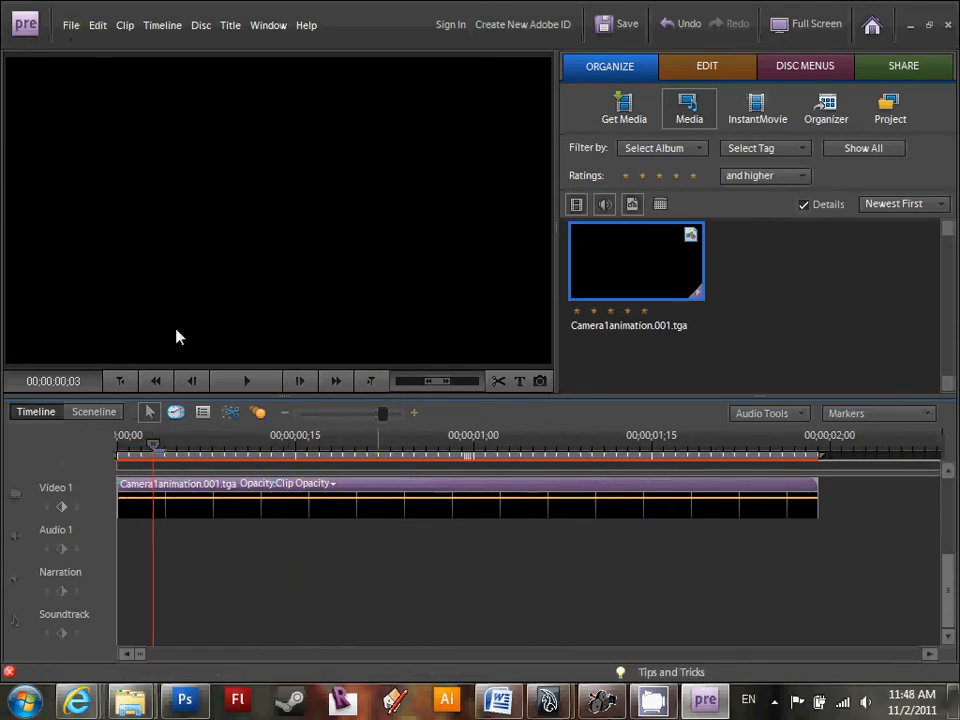
left_click(343, 450)
left_click(403, 446)
left_click(463, 446)
left_click(531, 450)
left_click(316, 444)
left_click_drag(316, 444, 185, 459)
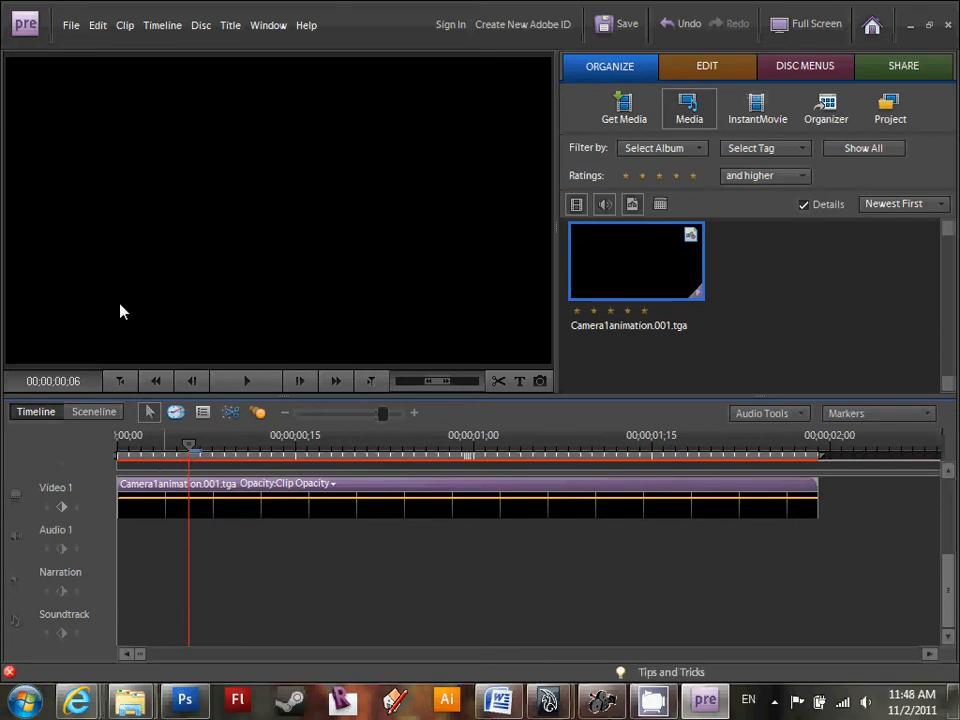
Return to Autodesk Maya, view the sequence starting at Trial2.001.tga from the AmbientOcclusion folder in FCheck, and close the viewer.
left_click(910, 25)
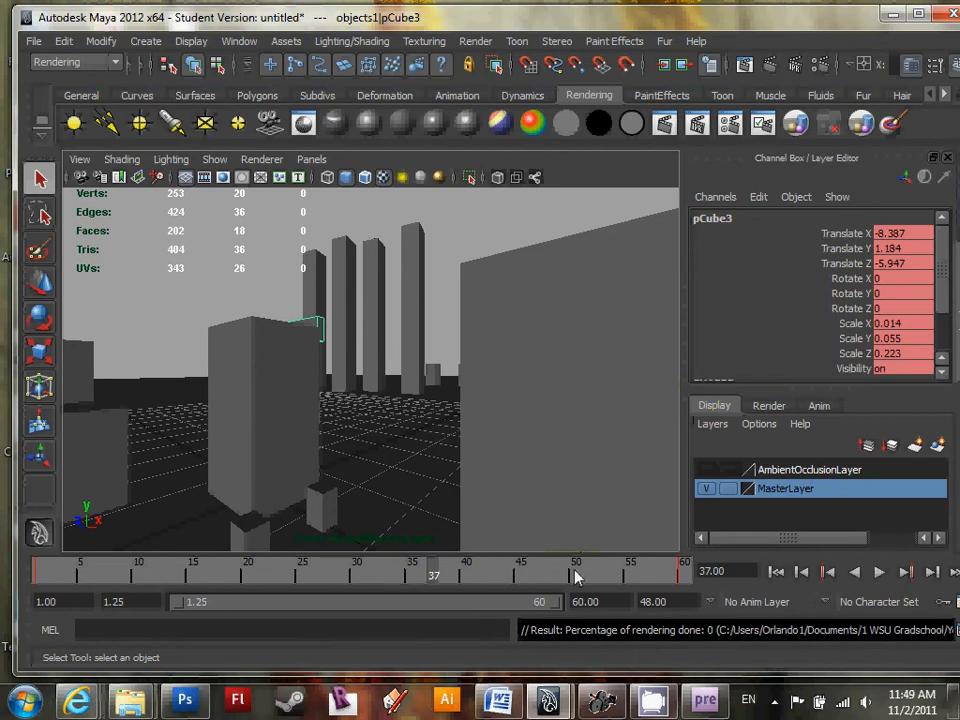
left_click(28, 48)
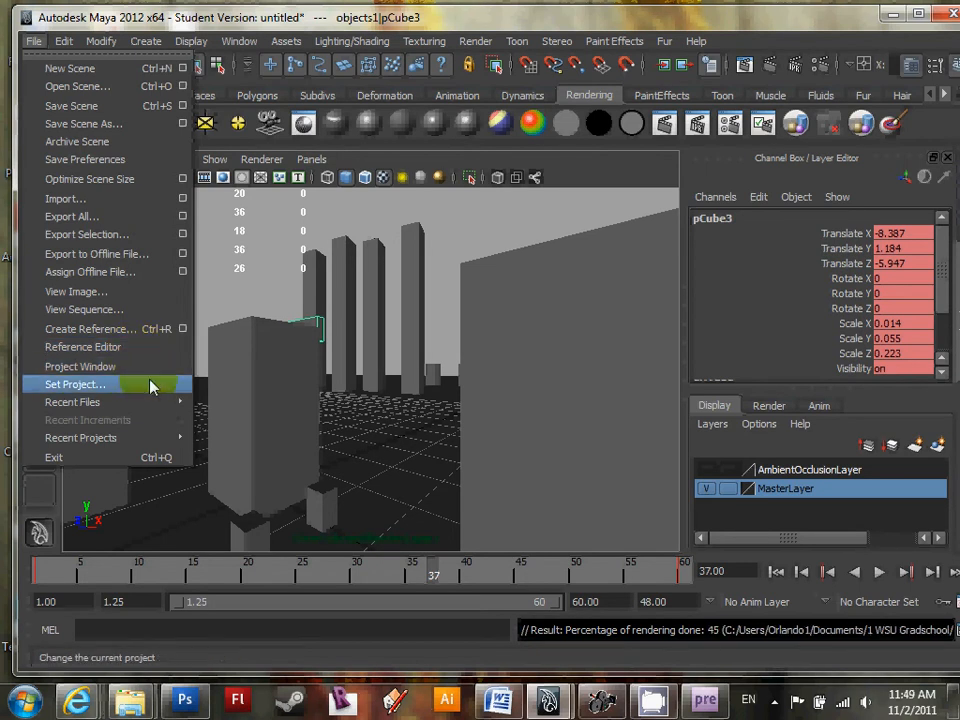
left_click(144, 310)
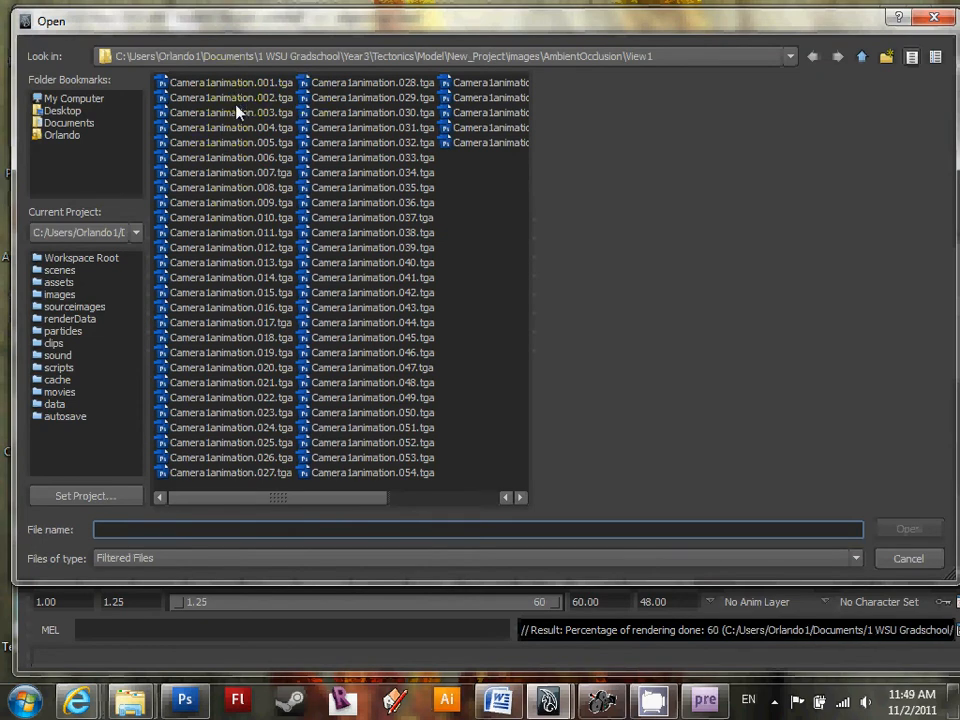
left_click(270, 497)
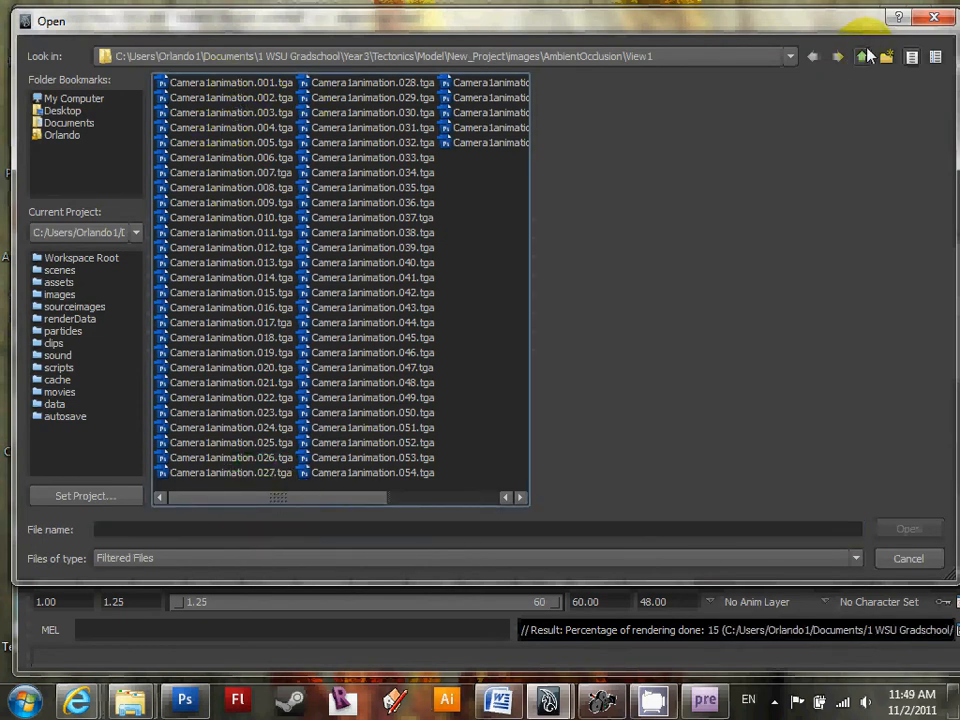
left_click(866, 57)
left_click(200, 114)
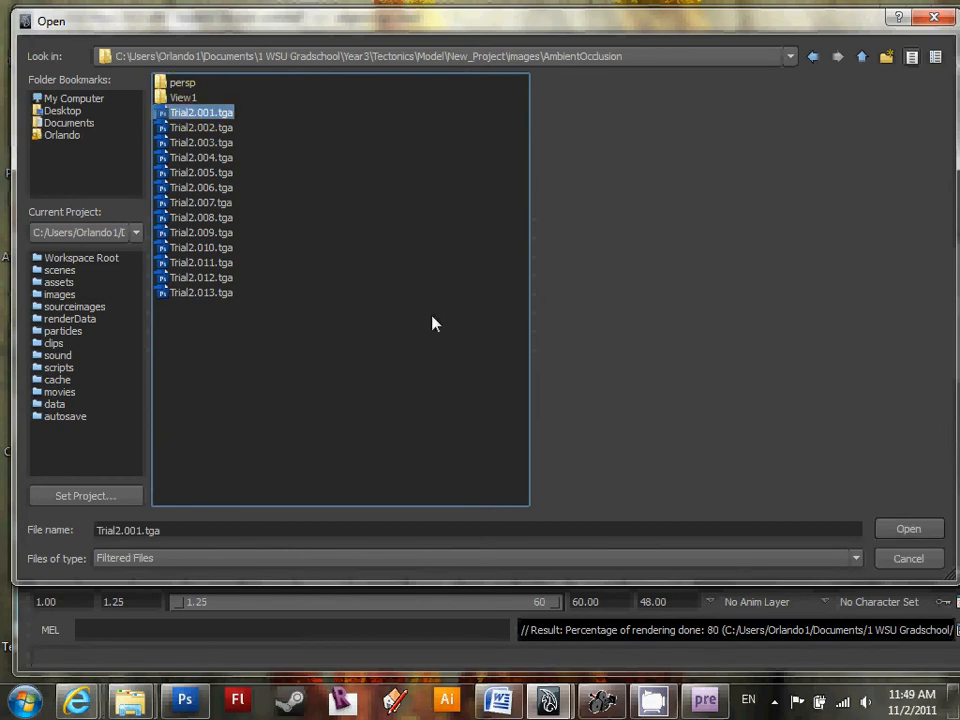
left_click(908, 528)
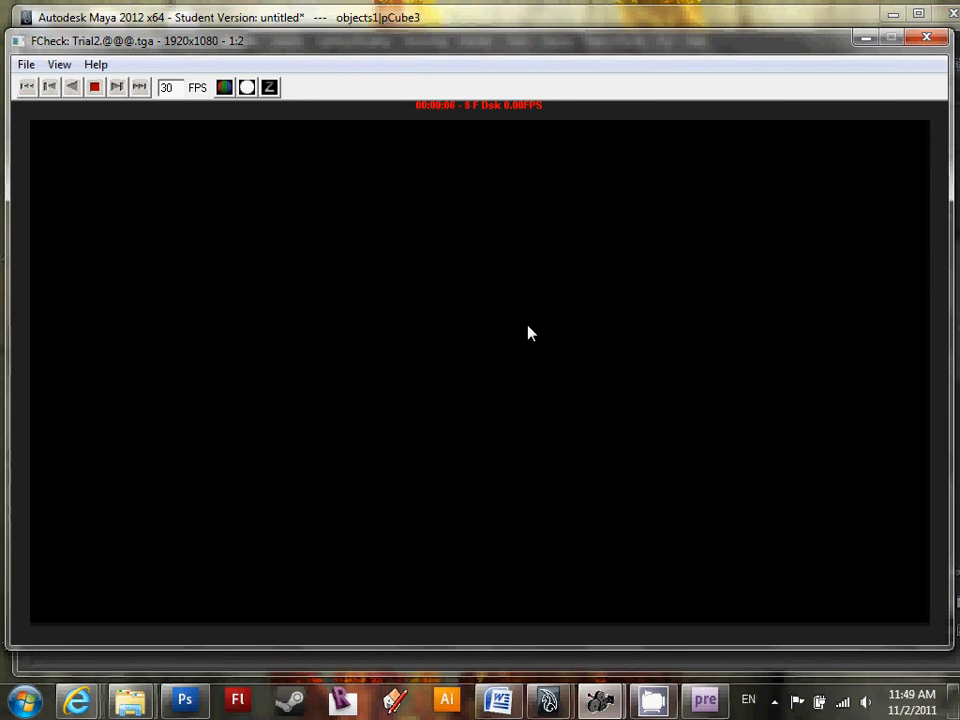
left_click(925, 42)
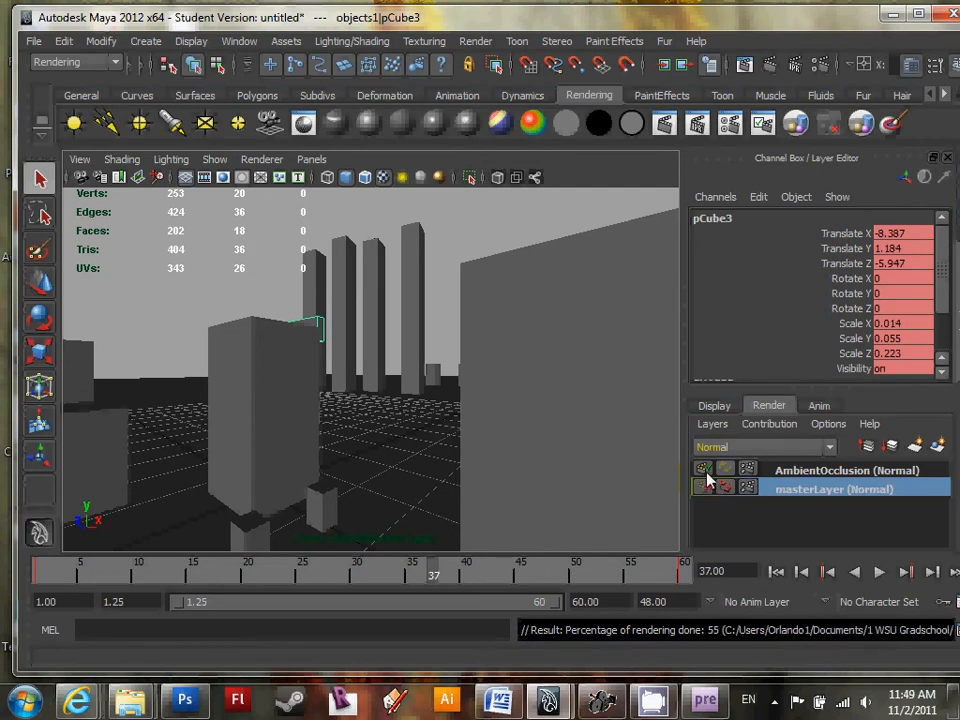
Show the AmbientOcclusionLayer display layer, hide the MasterLayer display layer, and compare them with the render layers.
left_click(714, 405)
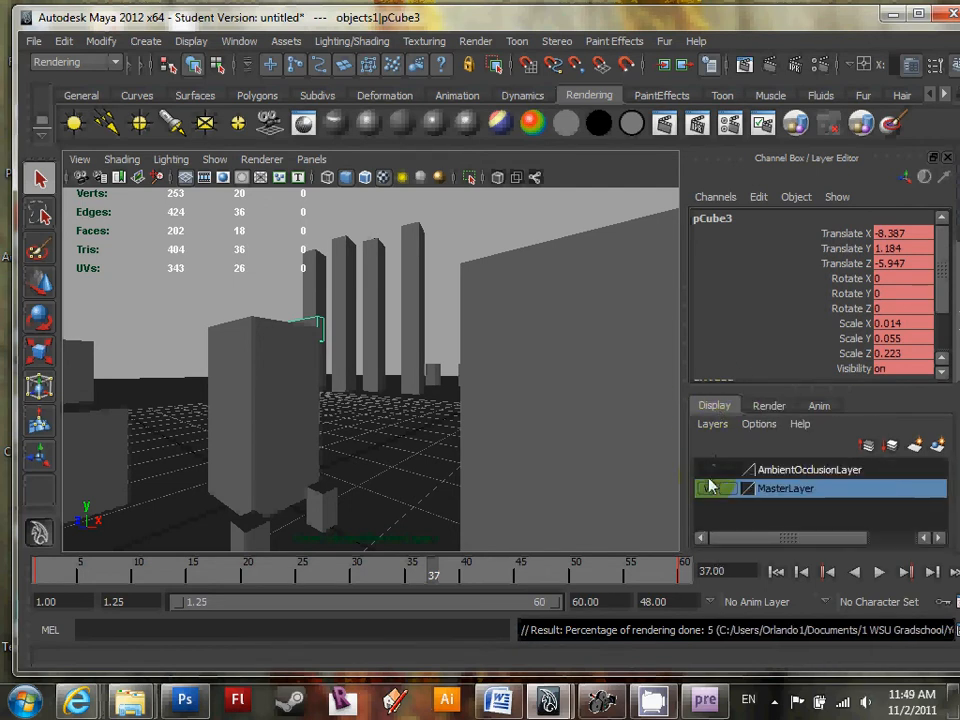
left_click(710, 474)
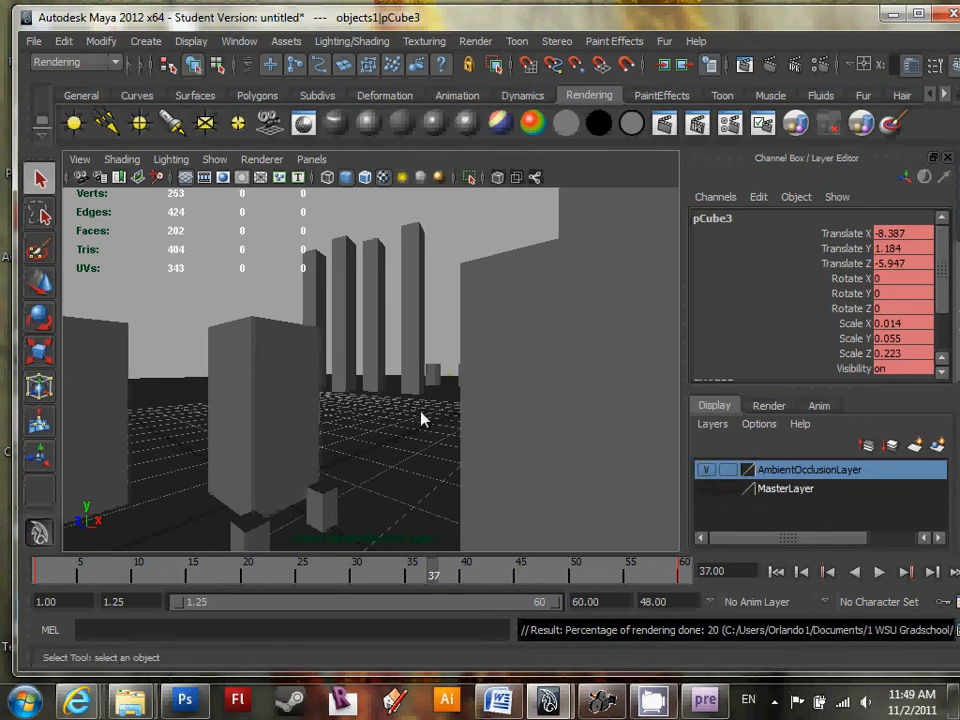
left_click(706, 490)
left_click(707, 490)
left_click(767, 406)
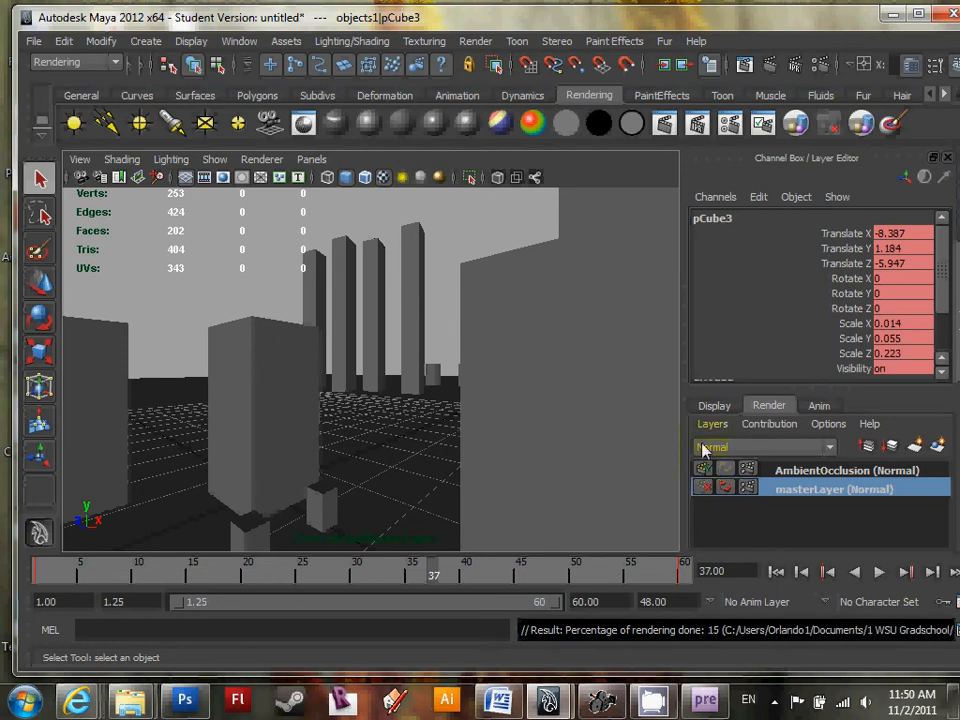
left_click(707, 408)
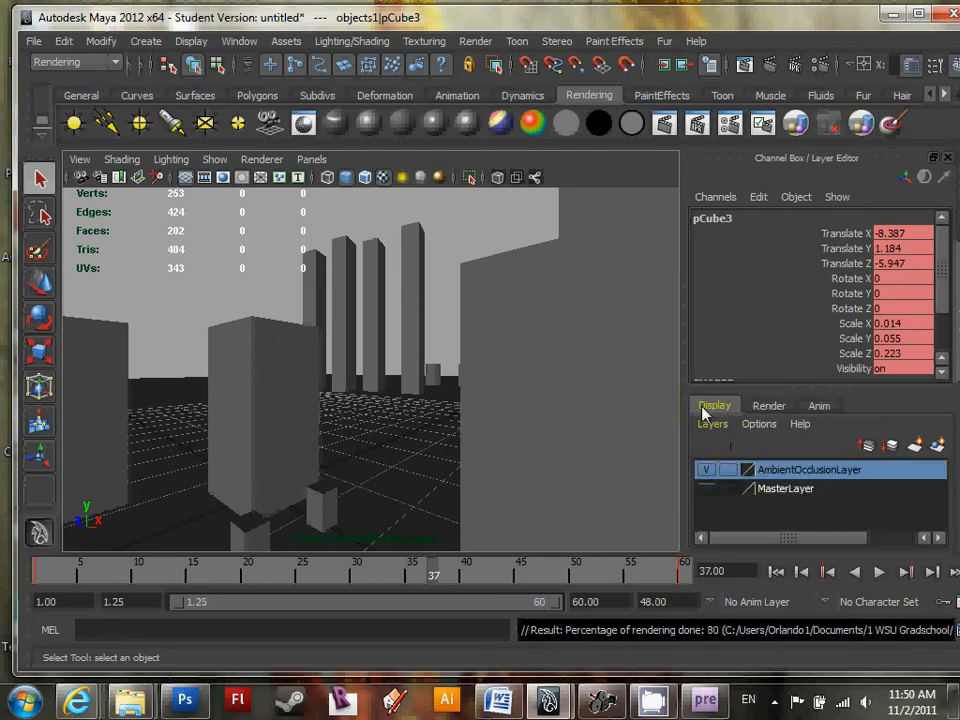
left_click(768, 407)
left_click(714, 406)
Cancel the running batch render and start a new batch render of the animation.
left_click(470, 41)
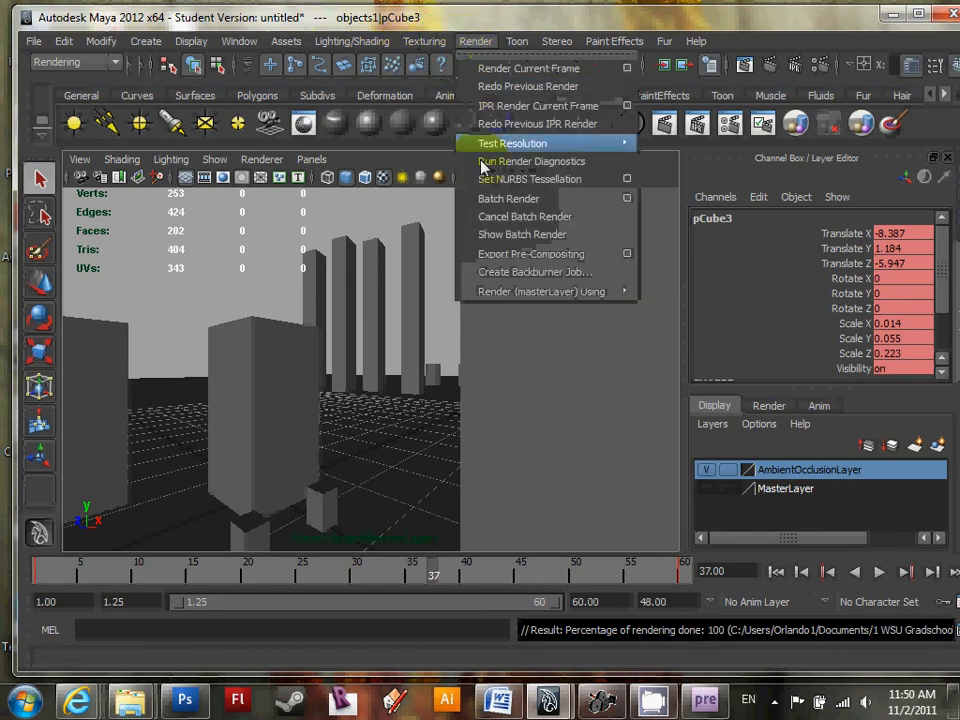
left_click(538, 230)
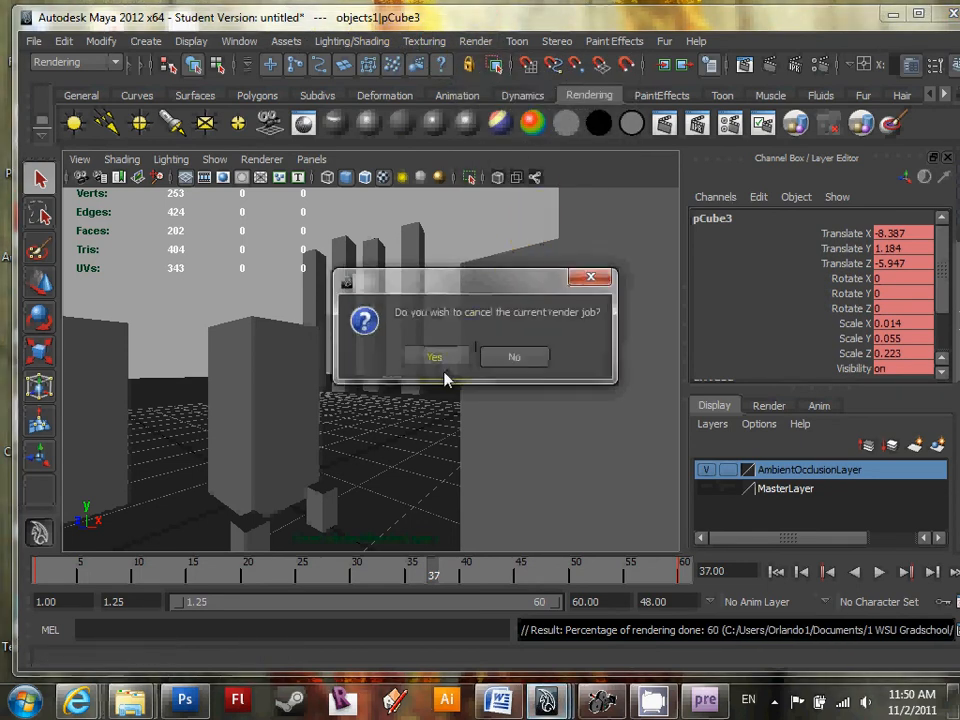
left_click(441, 356)
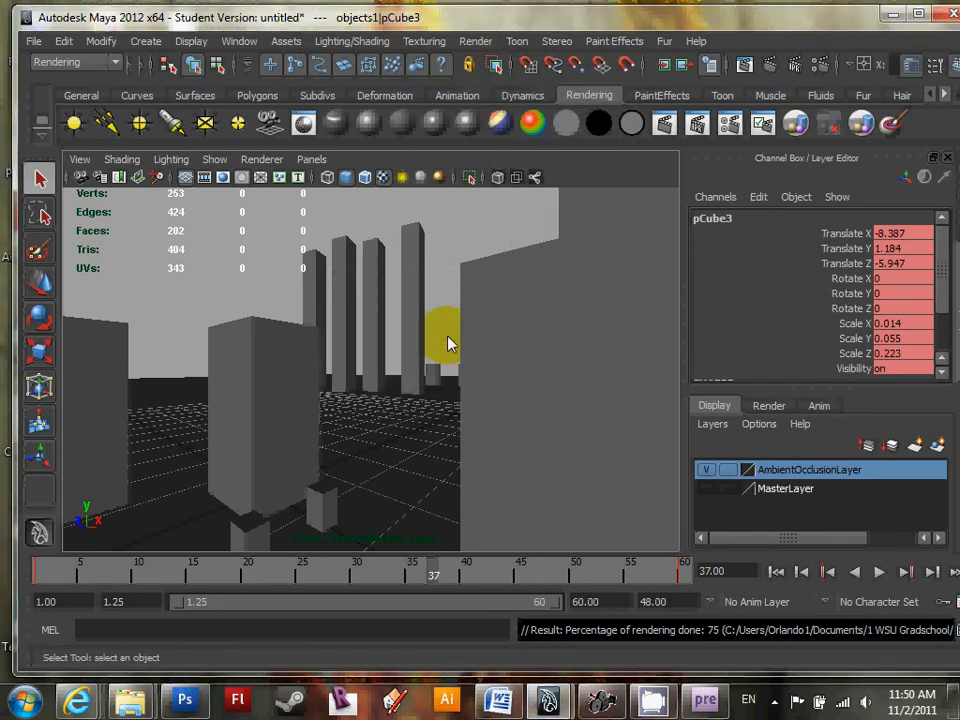
left_click(475, 41)
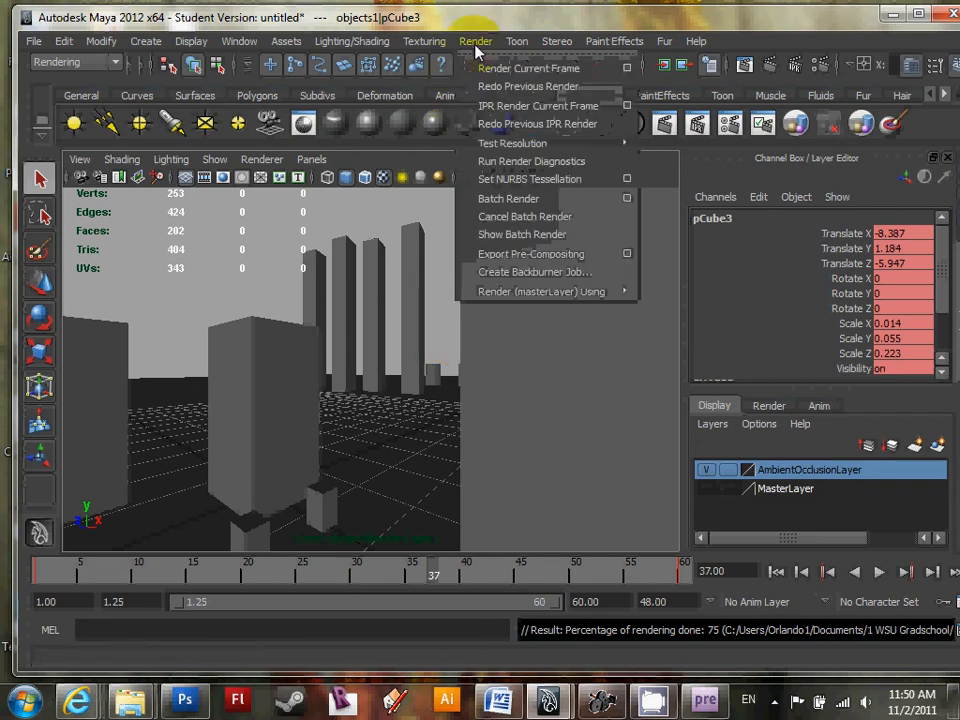
left_click(521, 204)
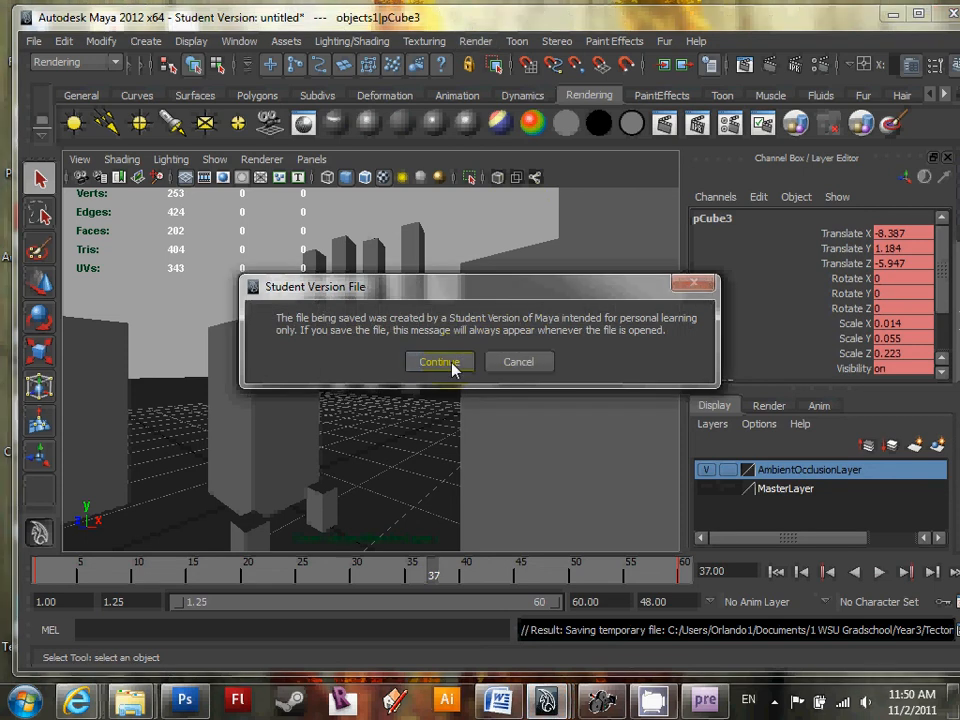
left_click(442, 362)
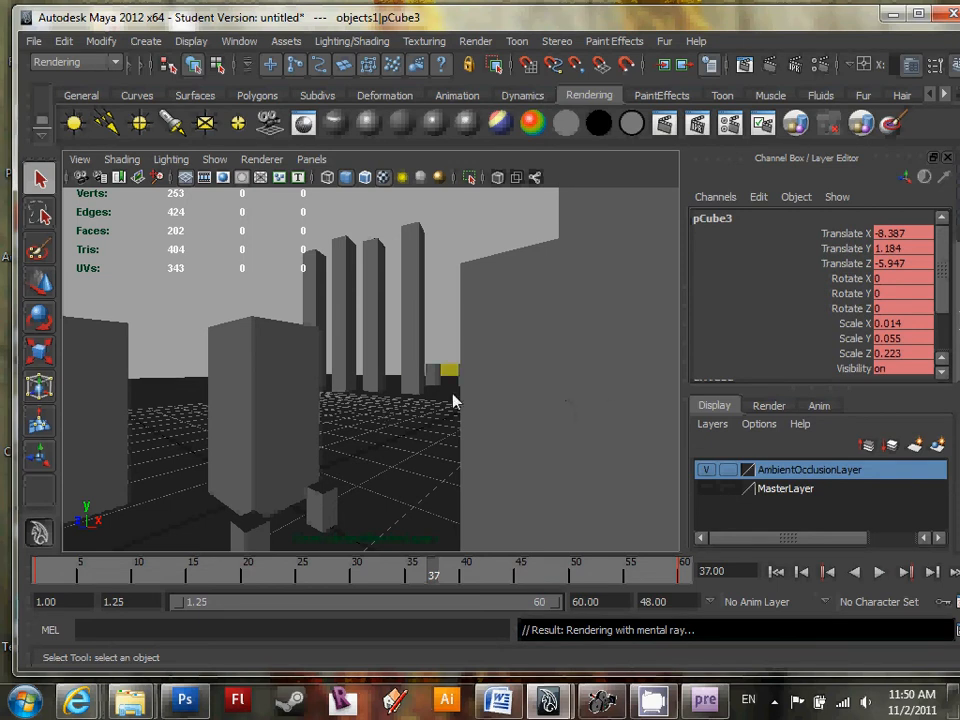
scroll(453, 395, "down", 3)
scroll(453, 395, "up", 3)
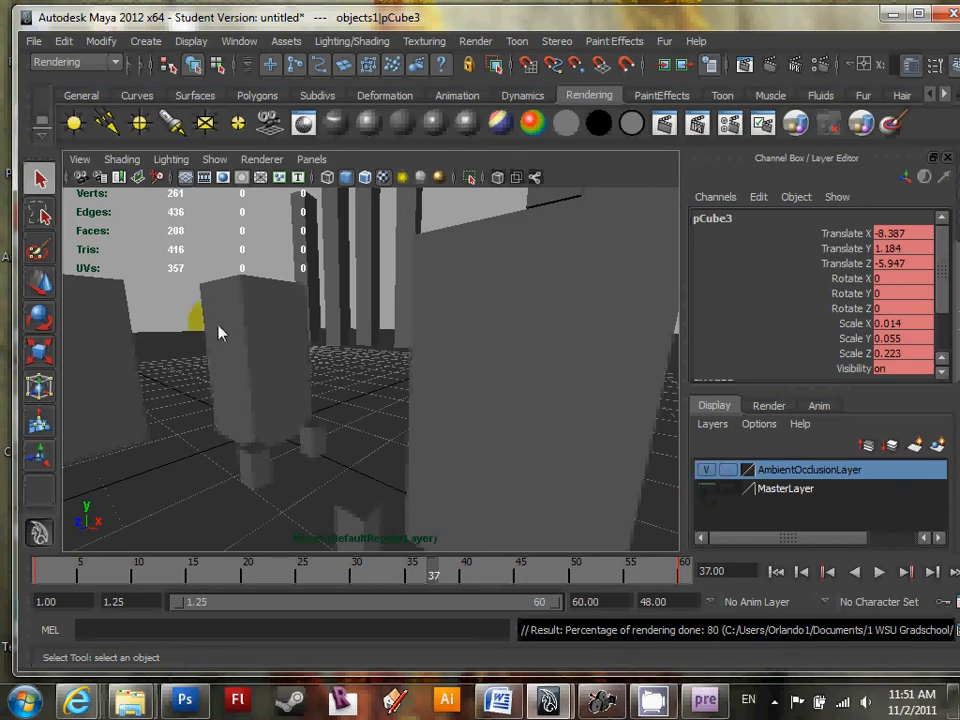
View the rendered image Trial2.001.tga from the AmbientOcclusion folder in FCheck.
left_click(35, 41)
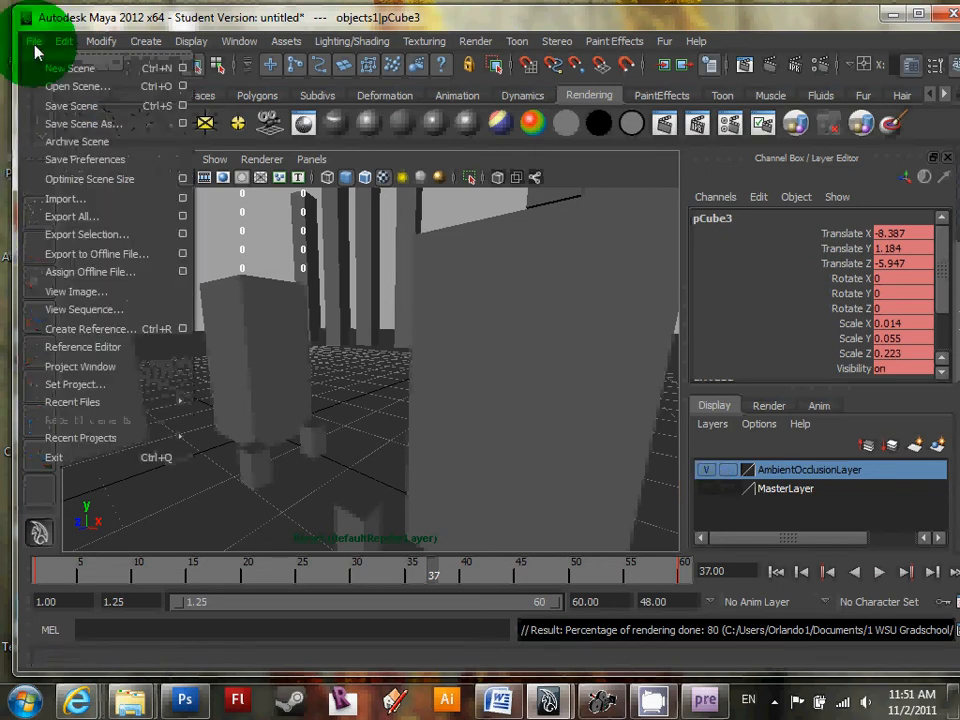
left_click(148, 293)
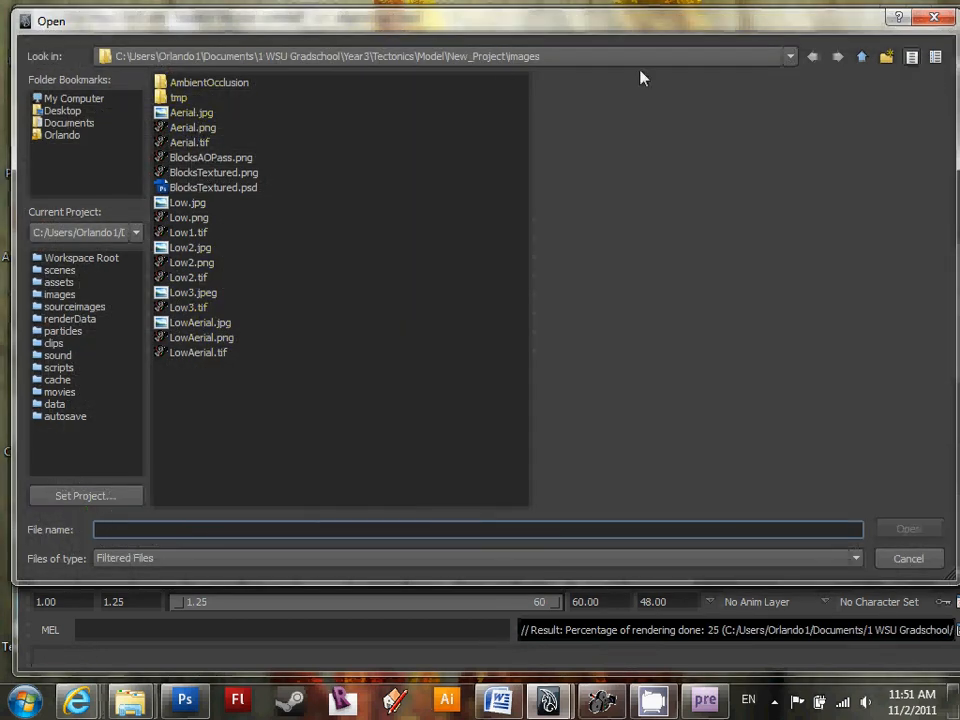
double_click(218, 84)
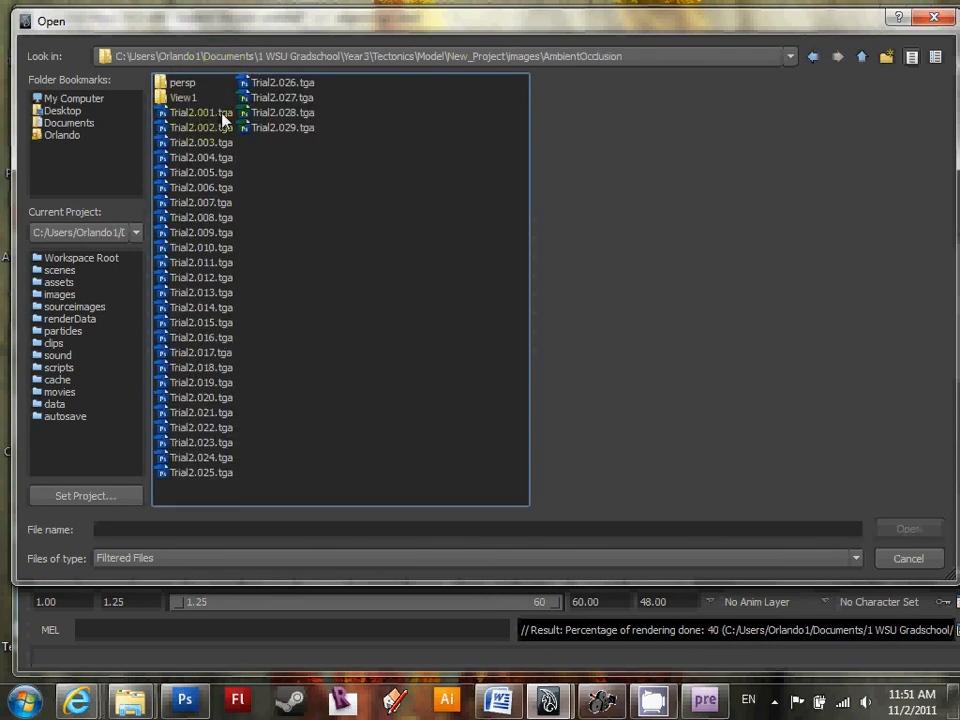
left_click(222, 114)
left_click(910, 528)
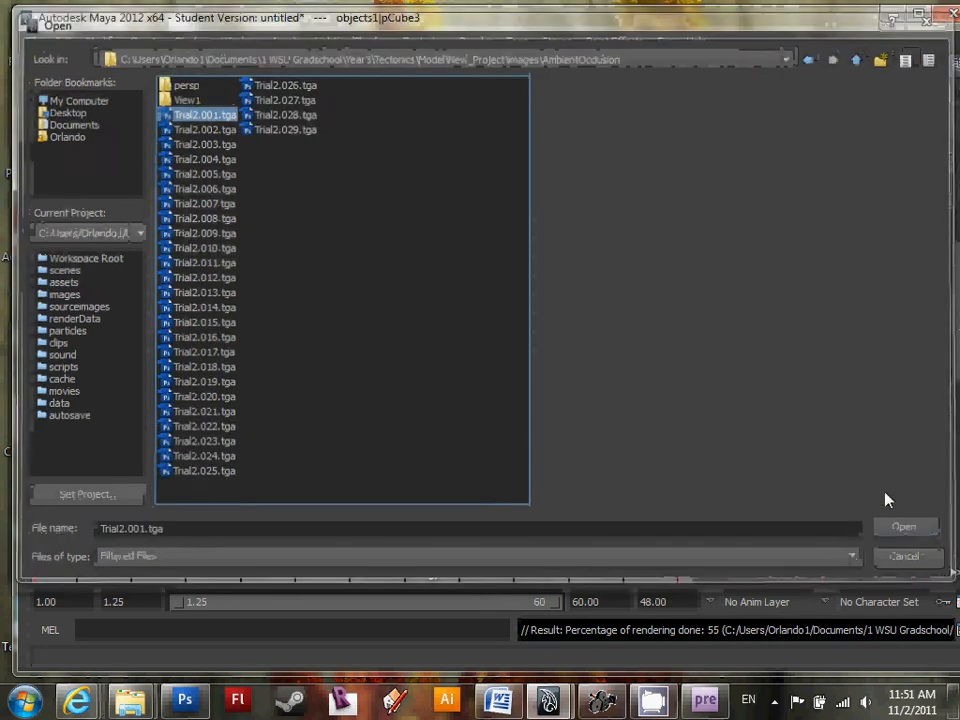
left_click(606, 281)
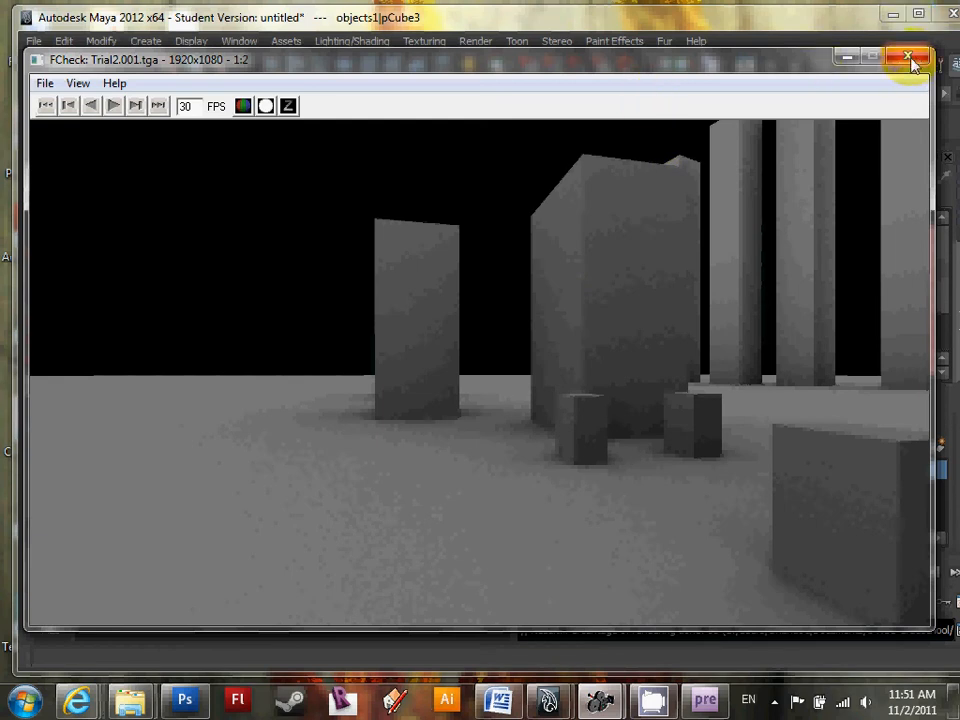
Load the rendered Trial2 frames as an animation in FCheck, play them back, and close the viewer.
left_click(44, 86)
left_click(60, 124)
left_click(374, 205)
left_click(536, 409)
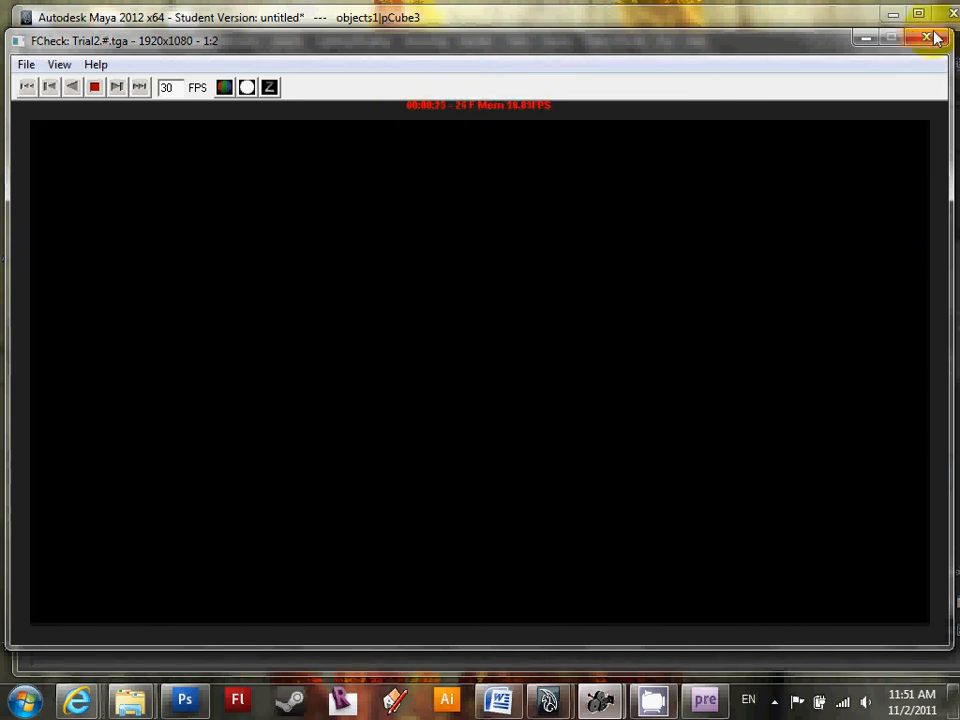
left_click(926, 37)
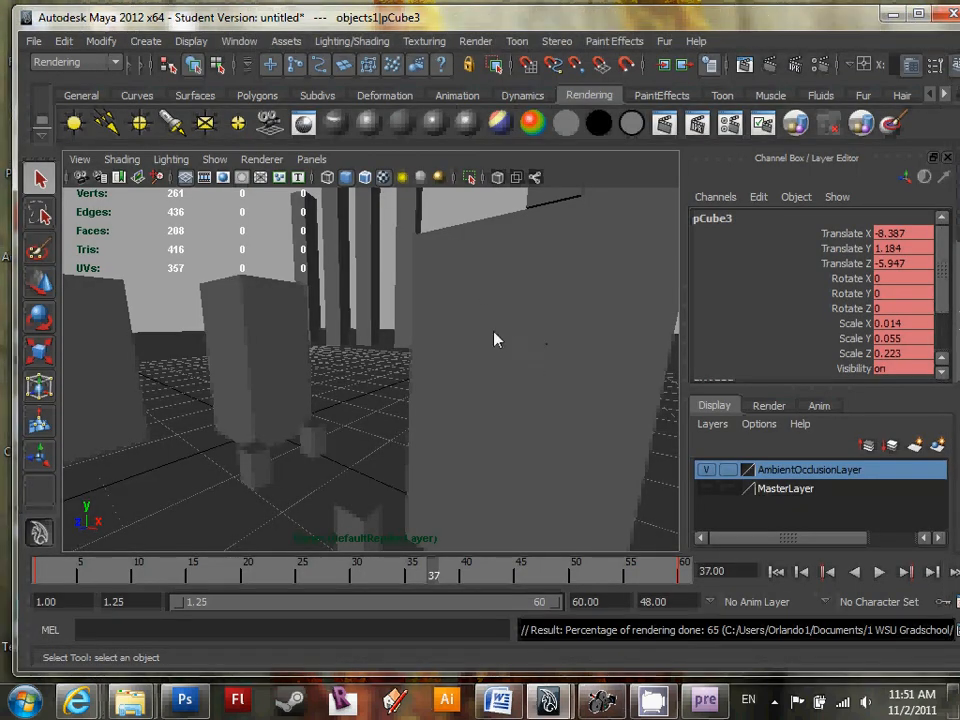
left_click(272, 272)
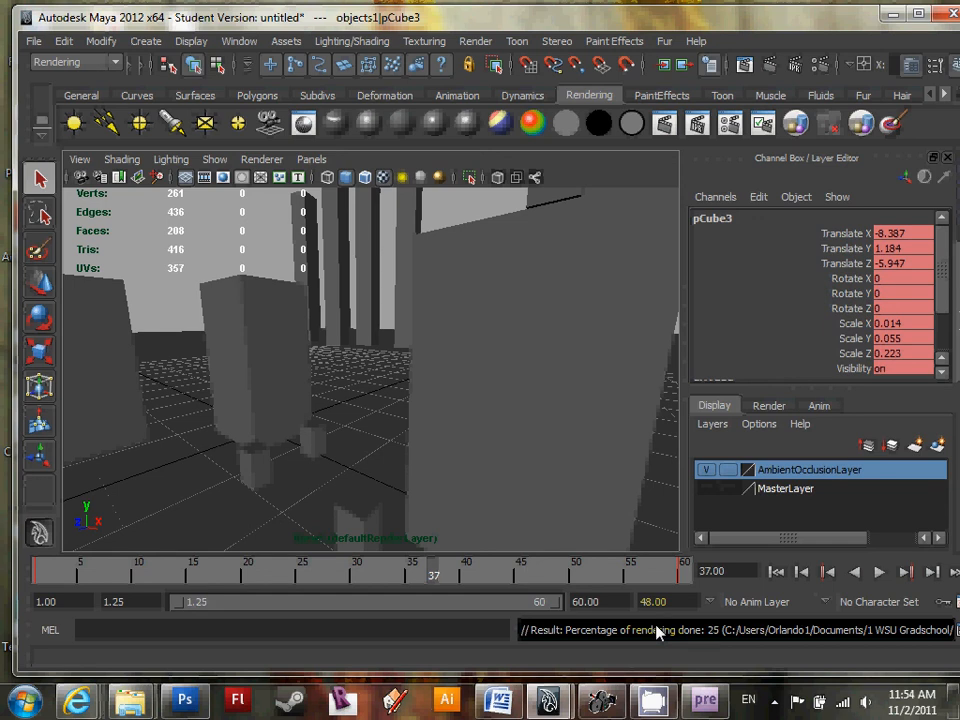
Switch to Adobe Premiere Elements, examine the advanced MPEG export settings for sharing to Personal Computer, and leave without exporting.
left_click(705, 700)
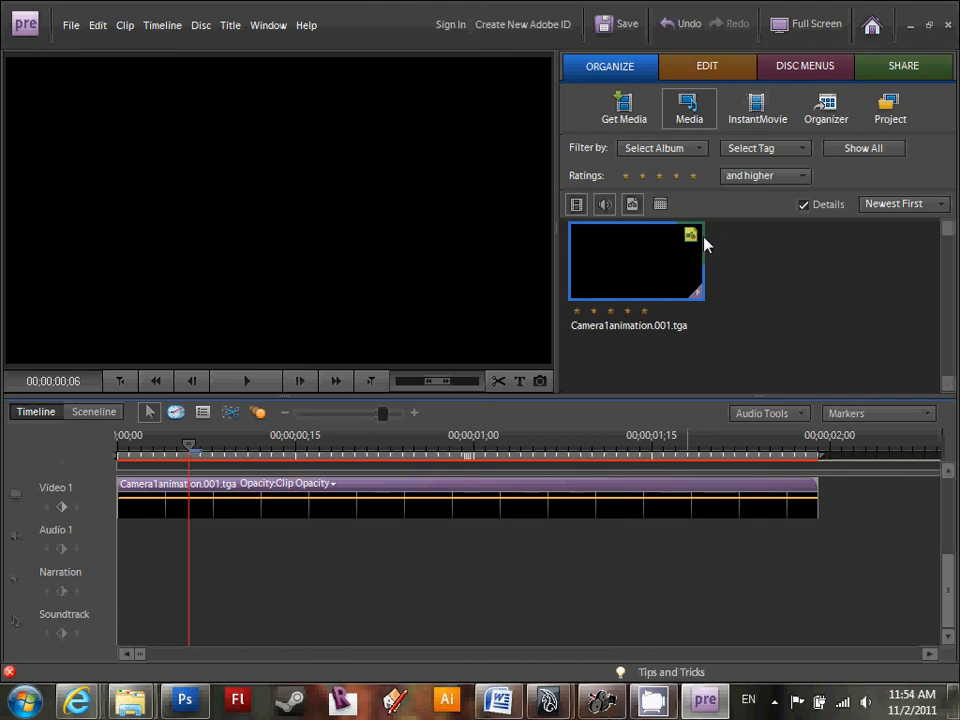
left_click(730, 331)
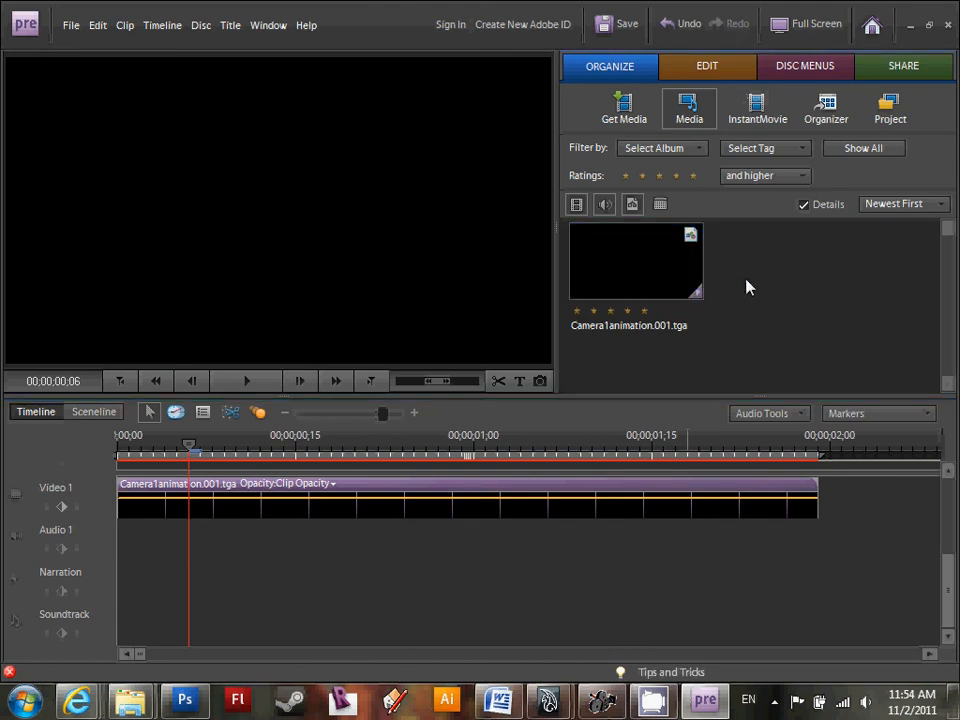
left_click(883, 70)
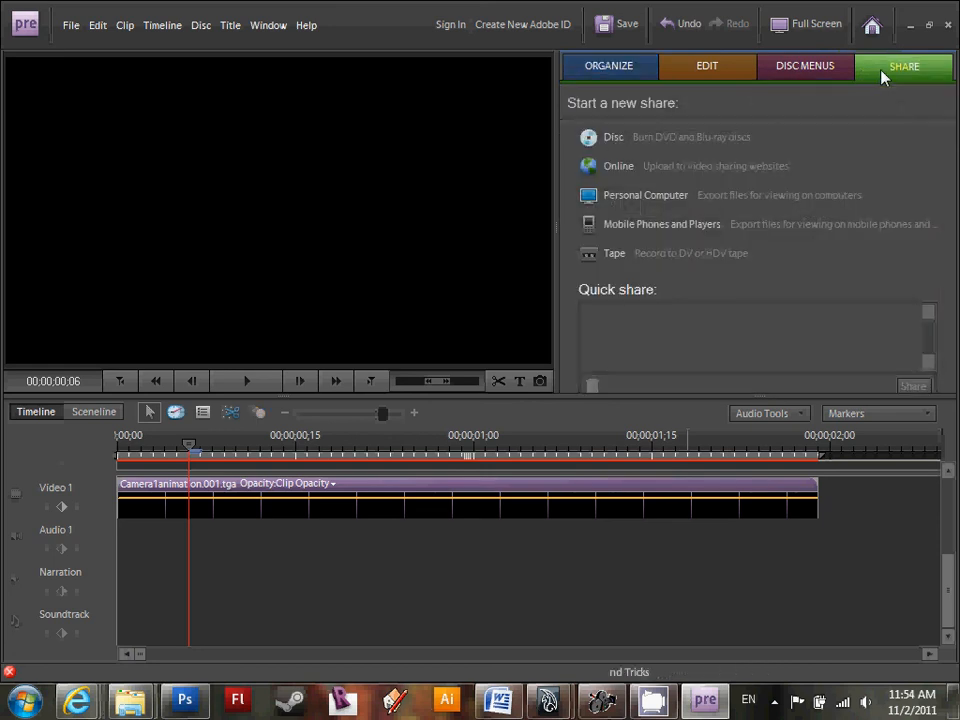
left_click(640, 204)
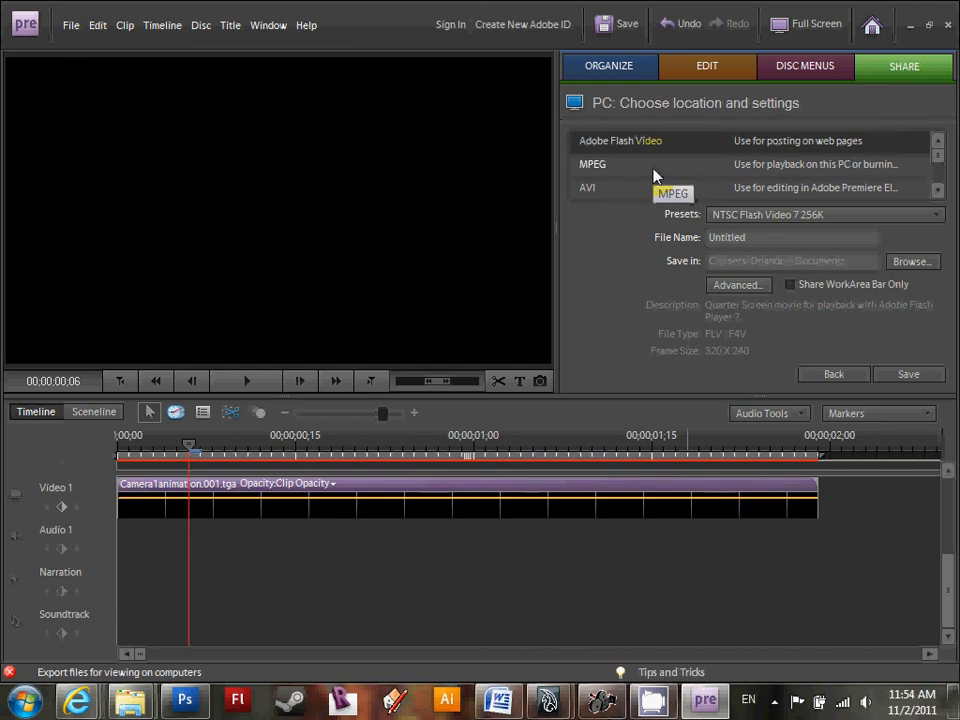
left_click(605, 170)
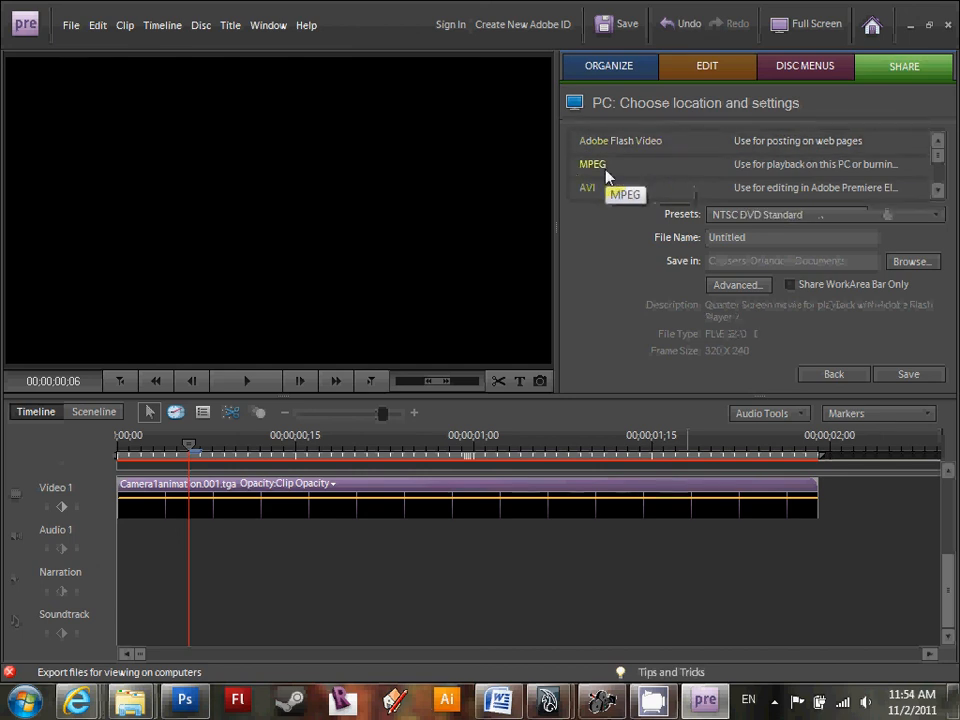
left_click(750, 288)
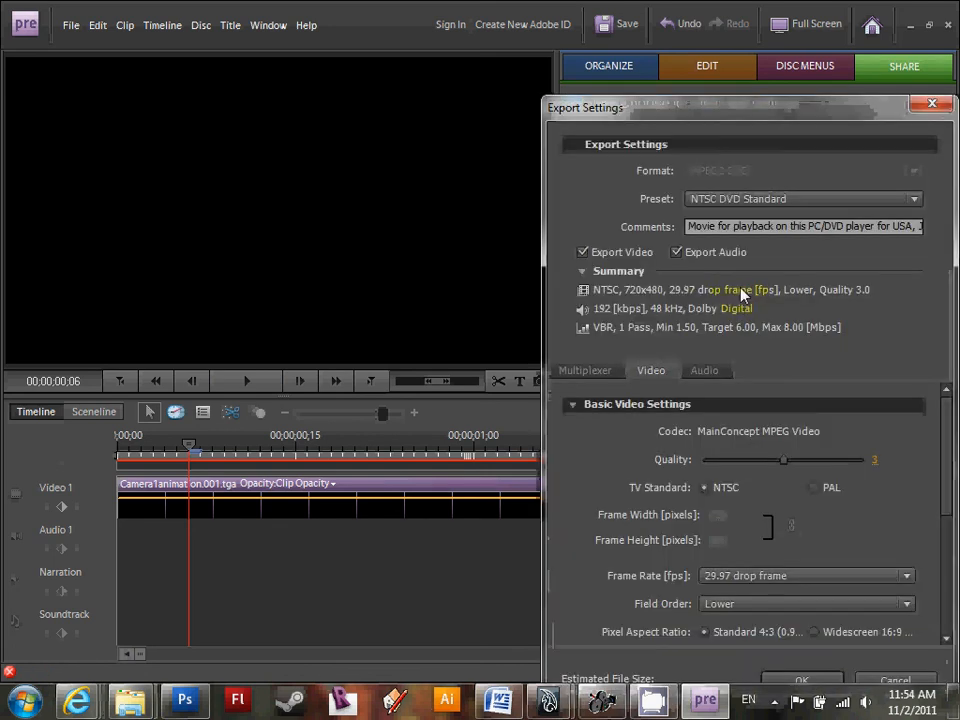
left_click_drag(741, 109, 566, 64)
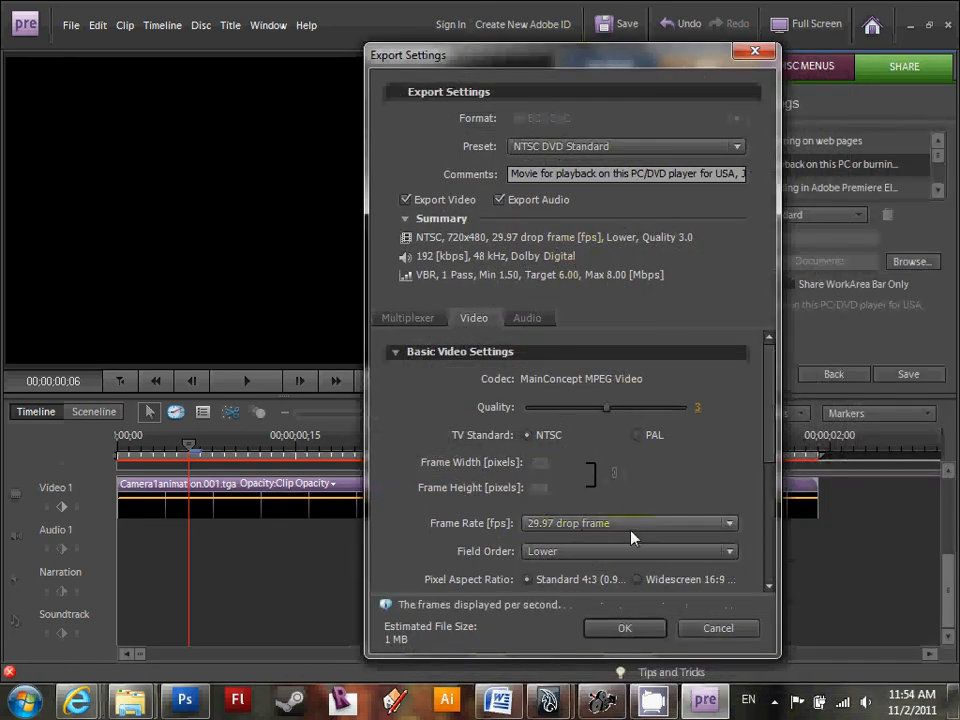
left_click(717, 627)
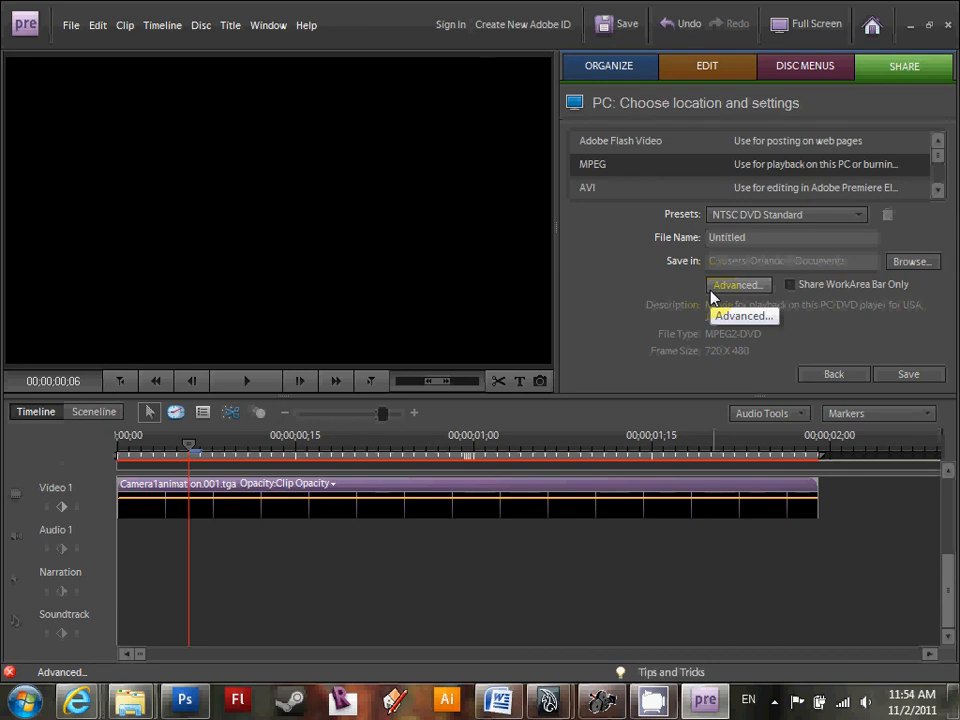
left_click(850, 378)
Close Adobe Premiere Elements.
left_click(947, 25)
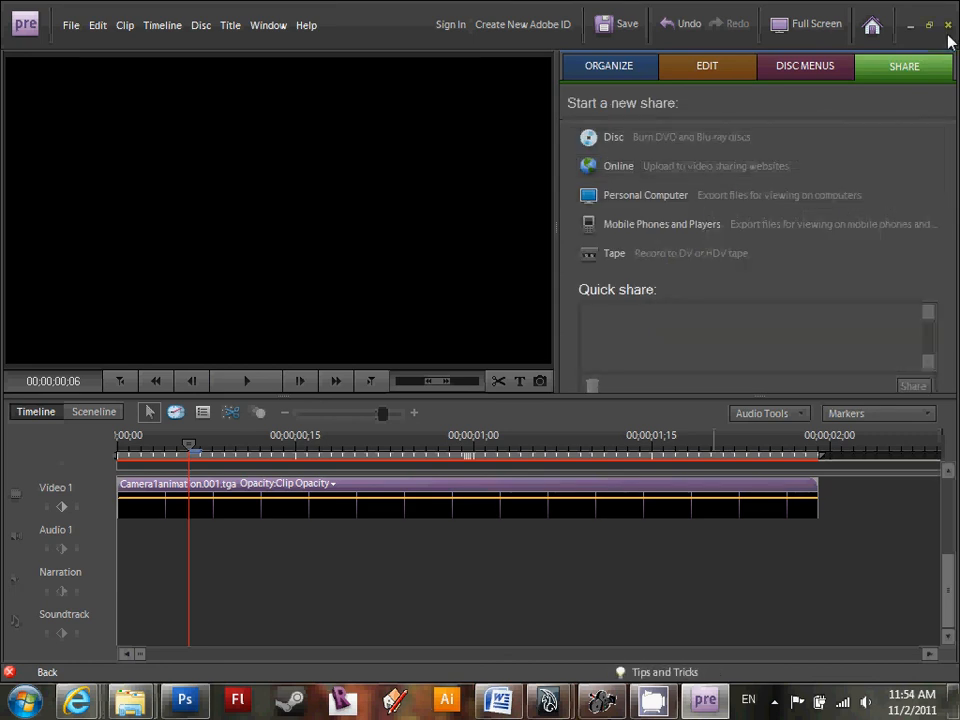
left_click(510, 365)
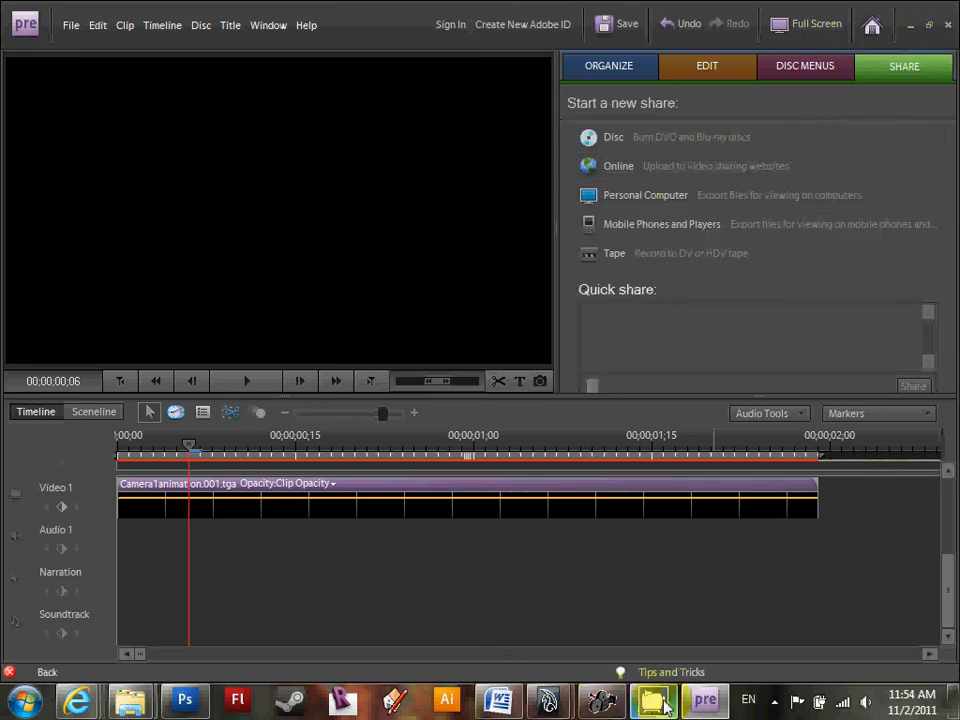
left_click(947, 25)
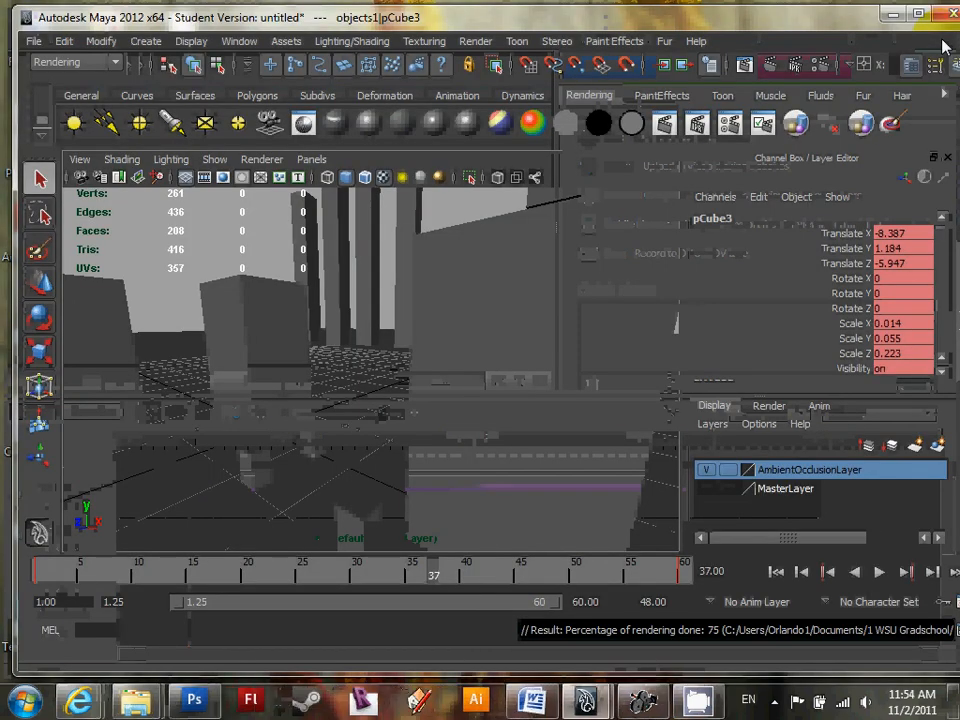
Cancel the batch render that is running in Autodesk Maya.
left_click(478, 41)
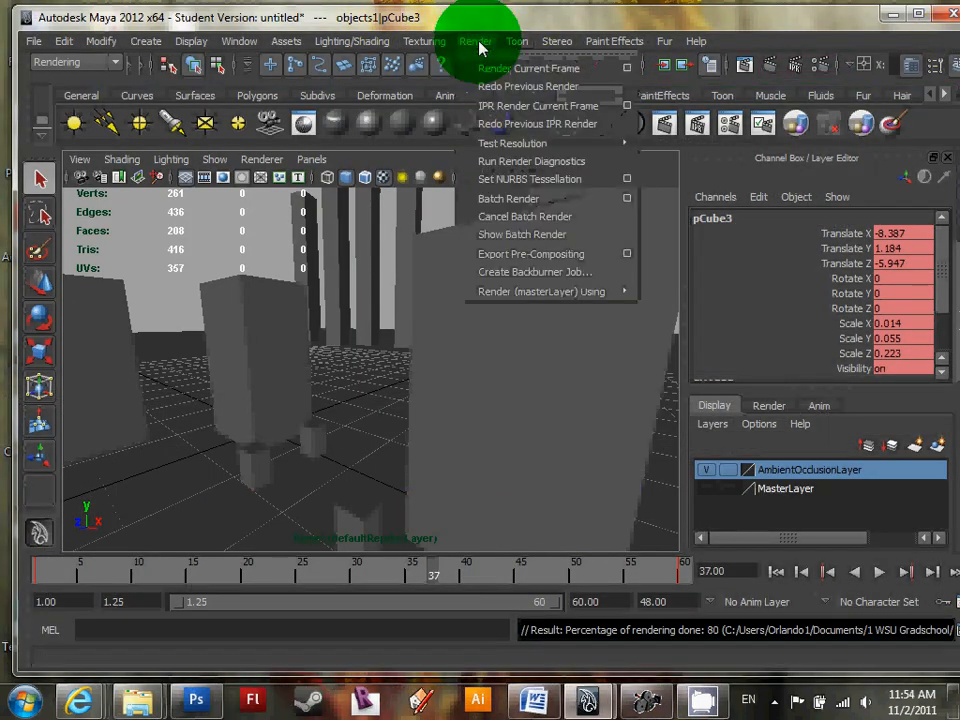
left_click(540, 216)
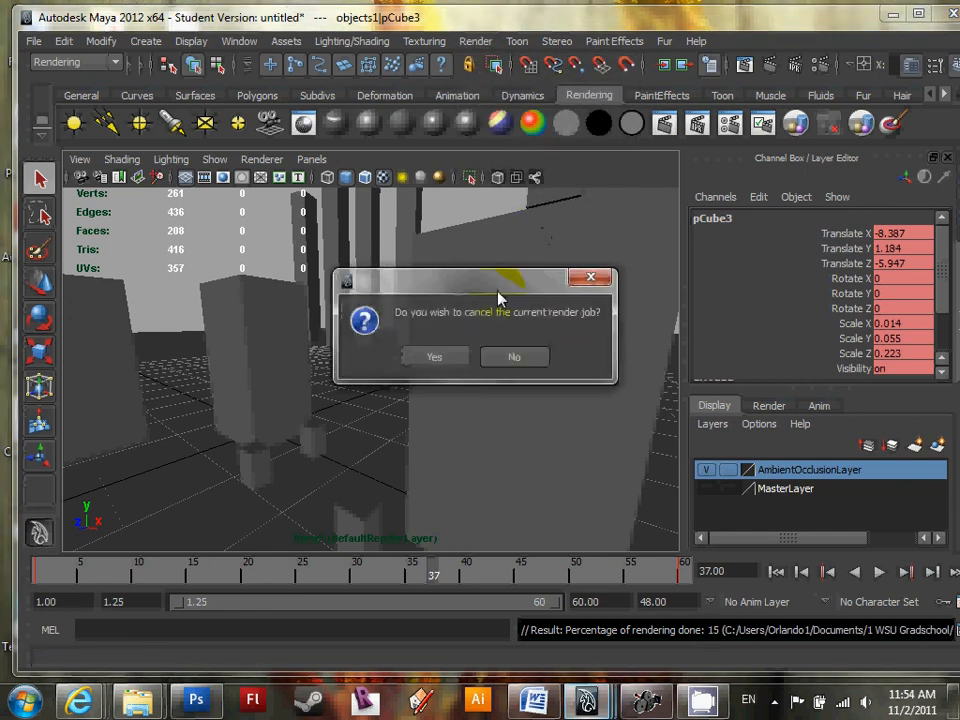
left_click(436, 358)
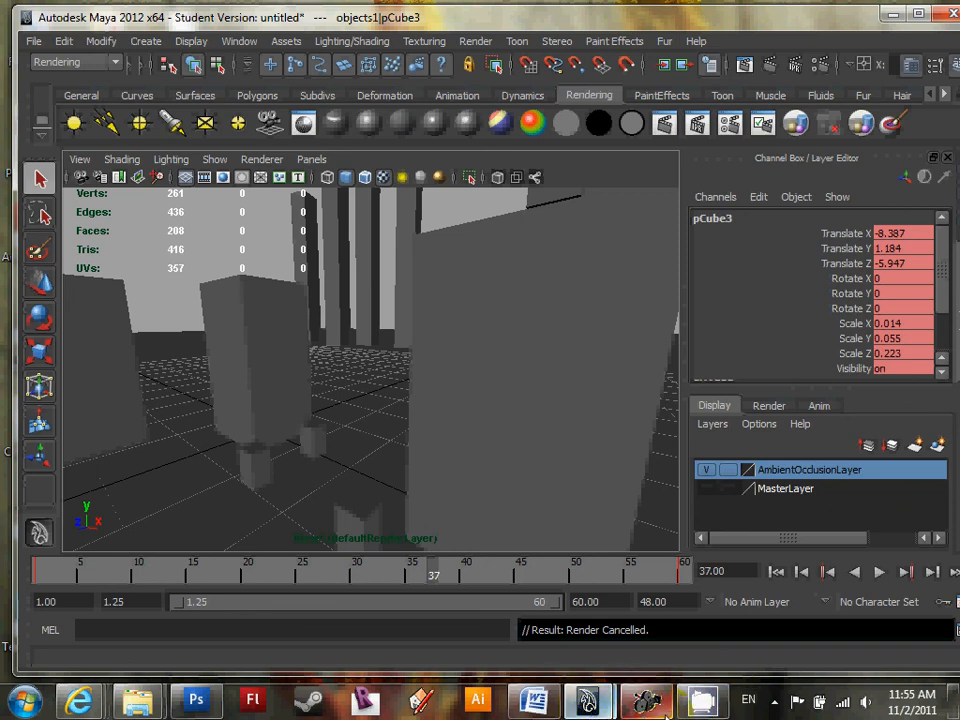
mouse_move(693, 712)
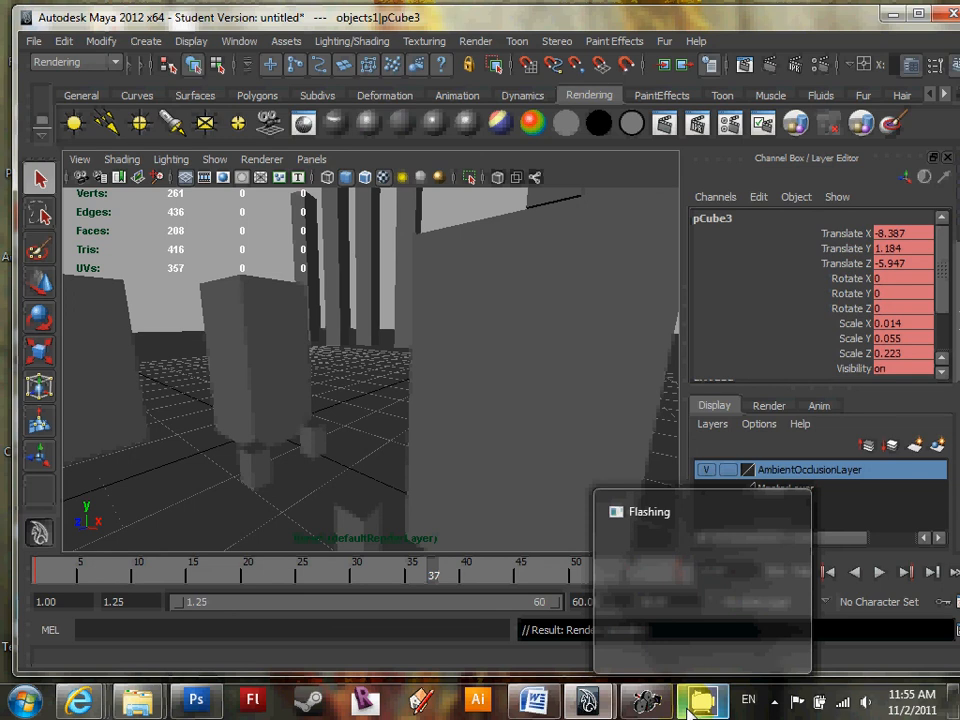
left_click(776, 700)
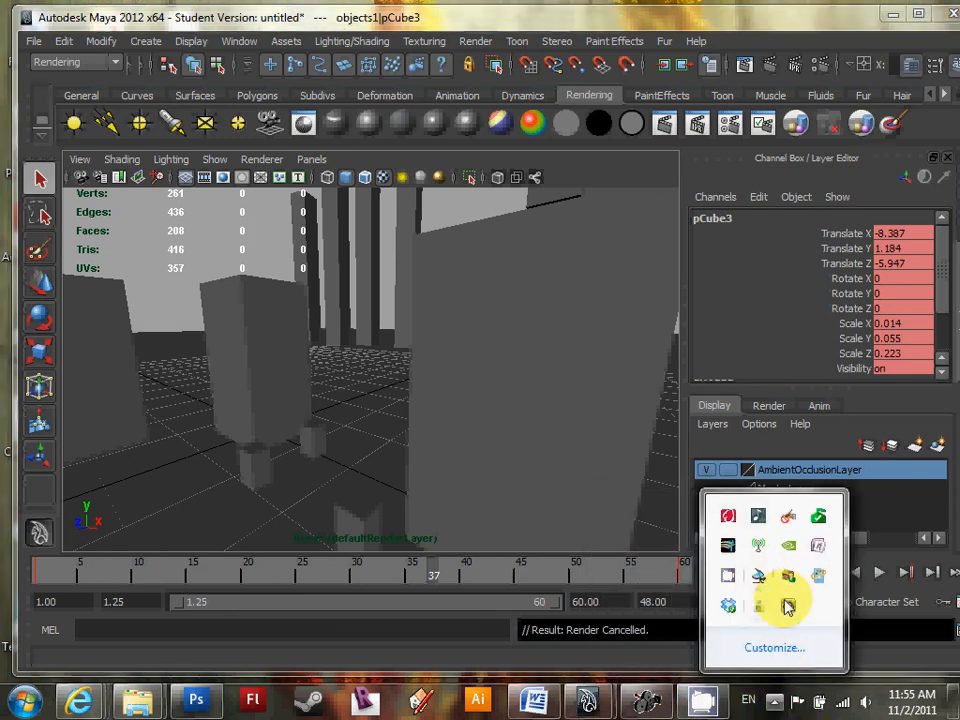